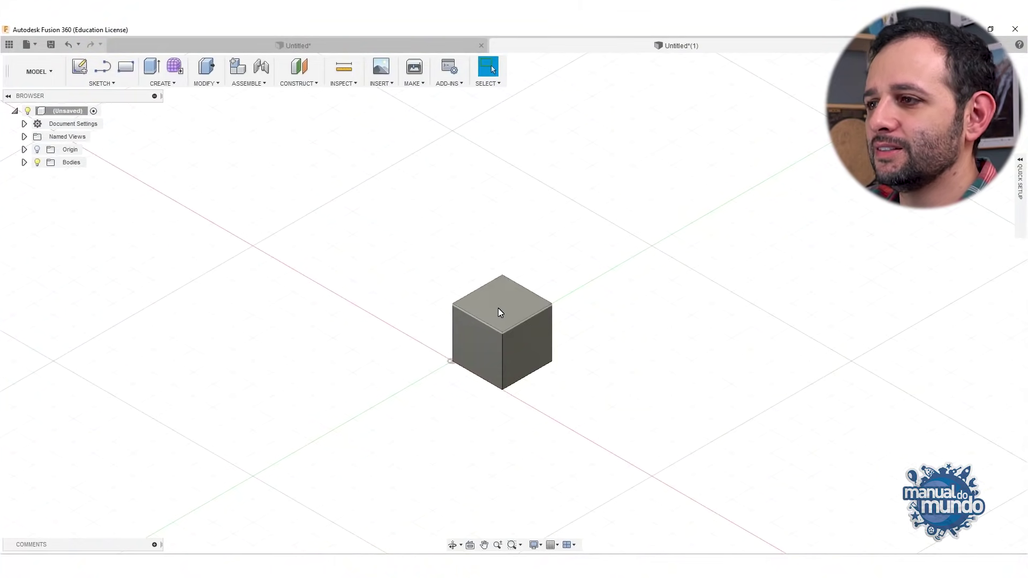
Step: Start a sketch on the cube's top face and place a sketch point at the centre of the face
{"action": "left_click", "coordinate": [499, 312]}
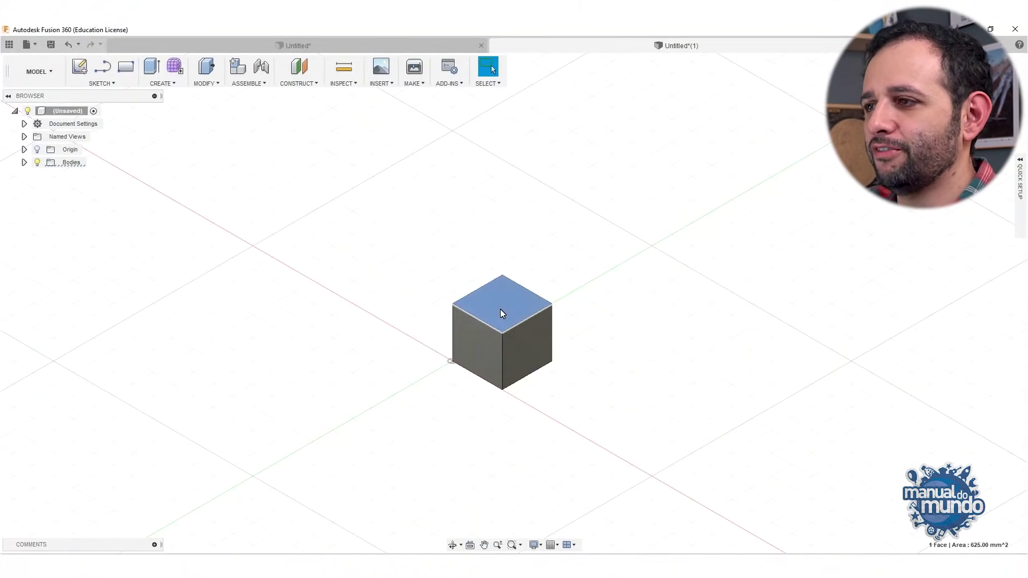
{"action": "left_click", "coordinate": [80, 68]}
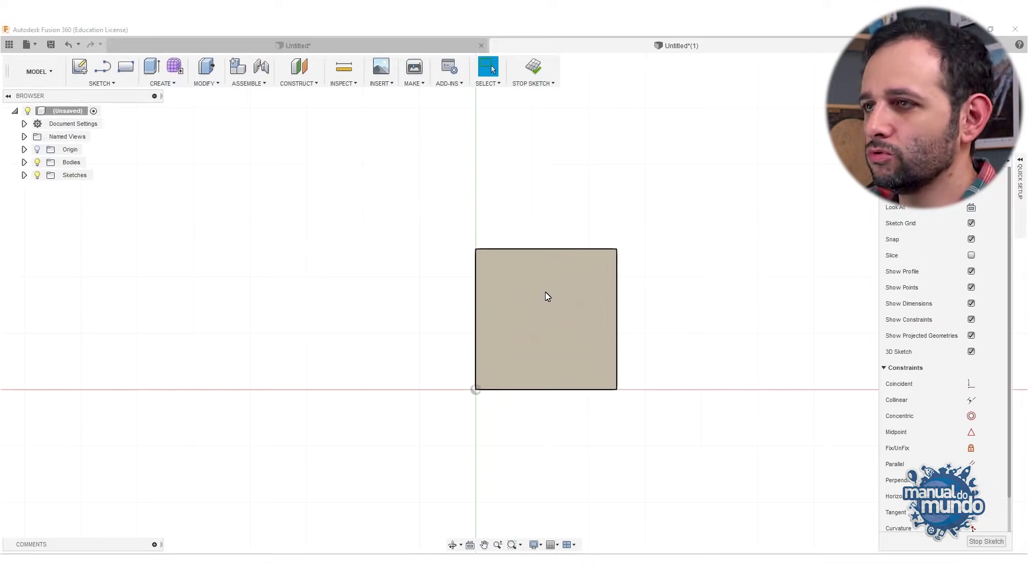
{"action": "left_click", "coordinate": [101, 83]}
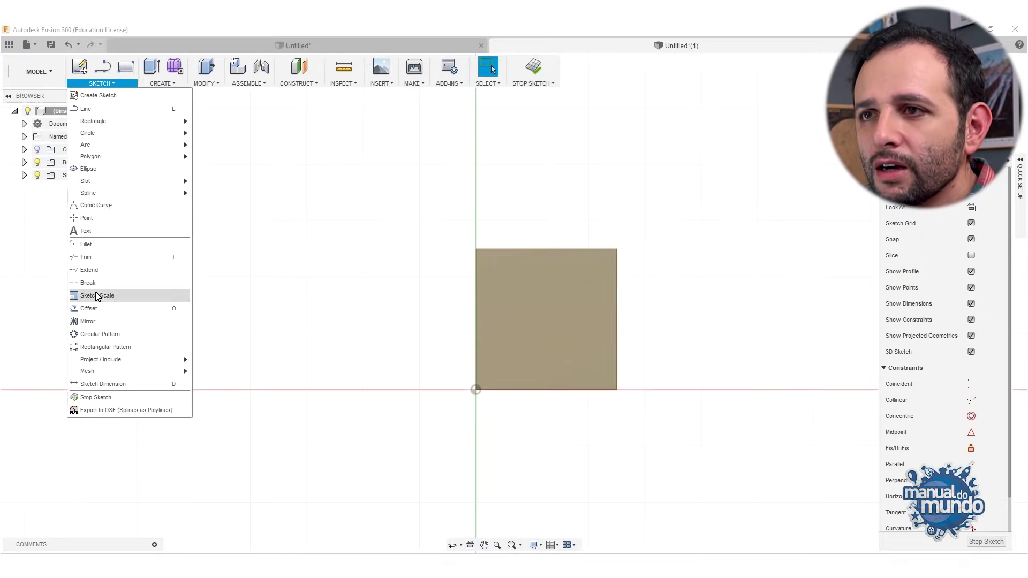
{"action": "left_click", "coordinate": [86, 218]}
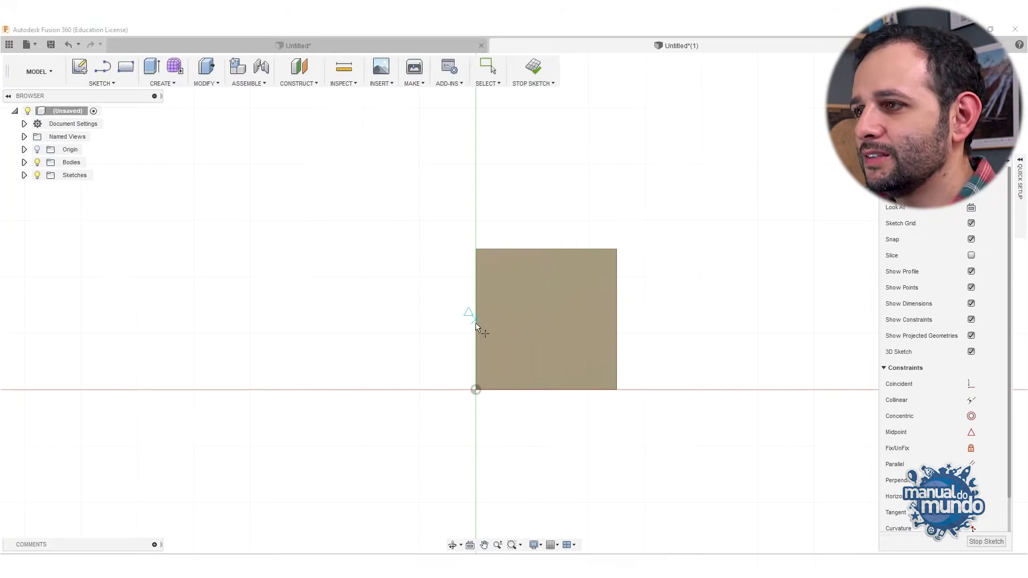
{"action": "left_click", "coordinate": [546, 320]}
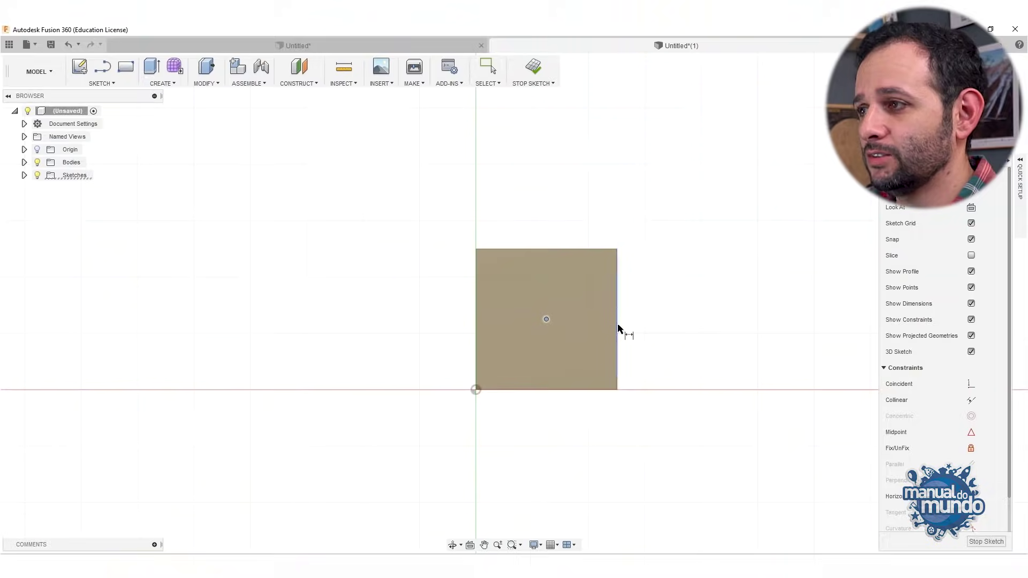
Step: Dimension the centre point at 12.50 mm from one side edge of the face, and dimension it from the adjacent edge along the red axis
{"action": "left_click", "coordinate": [618, 323]}
{"action": "left_click", "coordinate": [590, 199]}
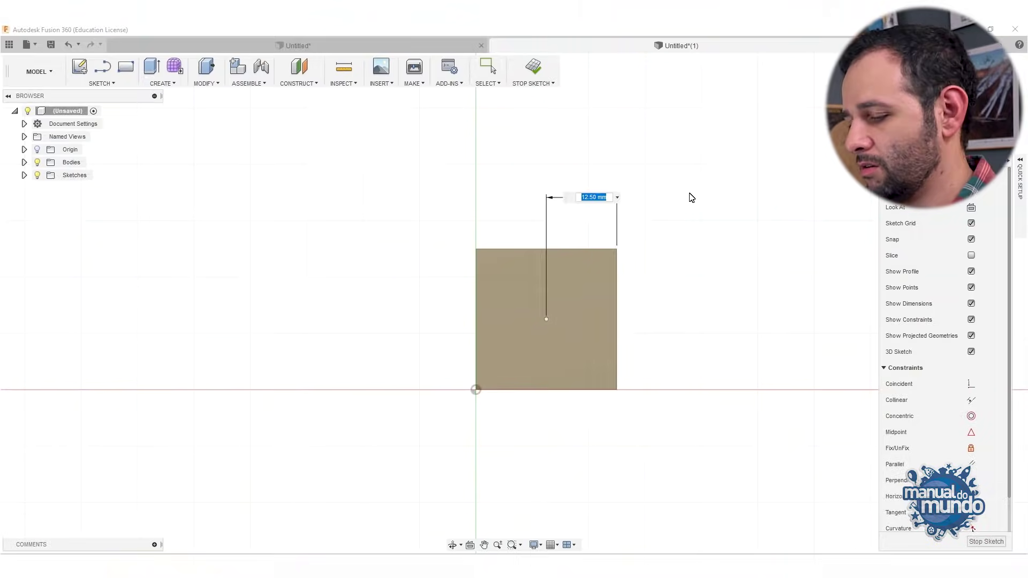
{"action": "key", "text": "Return"}
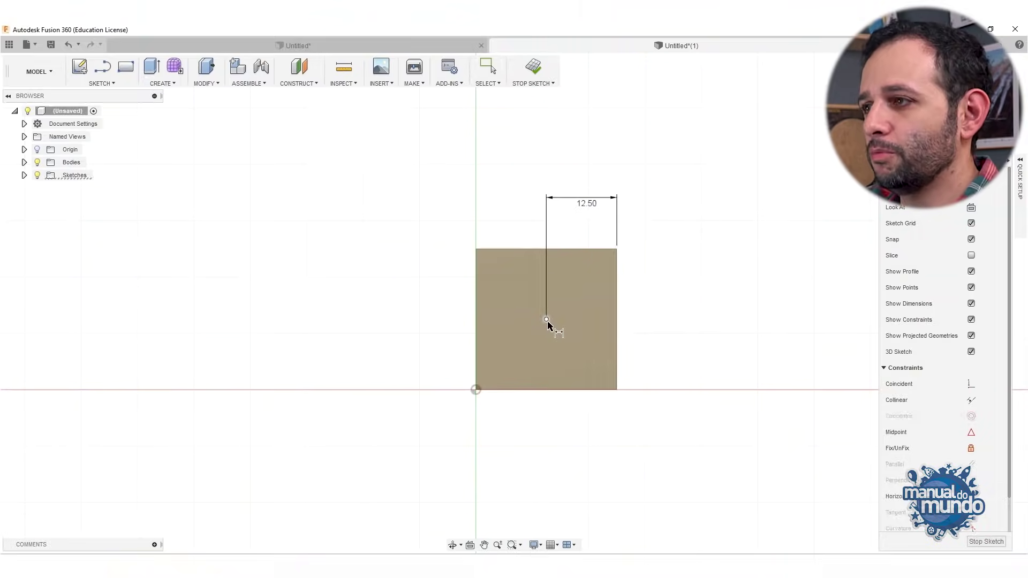
{"action": "left_click", "coordinate": [546, 319]}
{"action": "left_click", "coordinate": [551, 389]}
{"action": "left_click", "coordinate": [437, 363]}
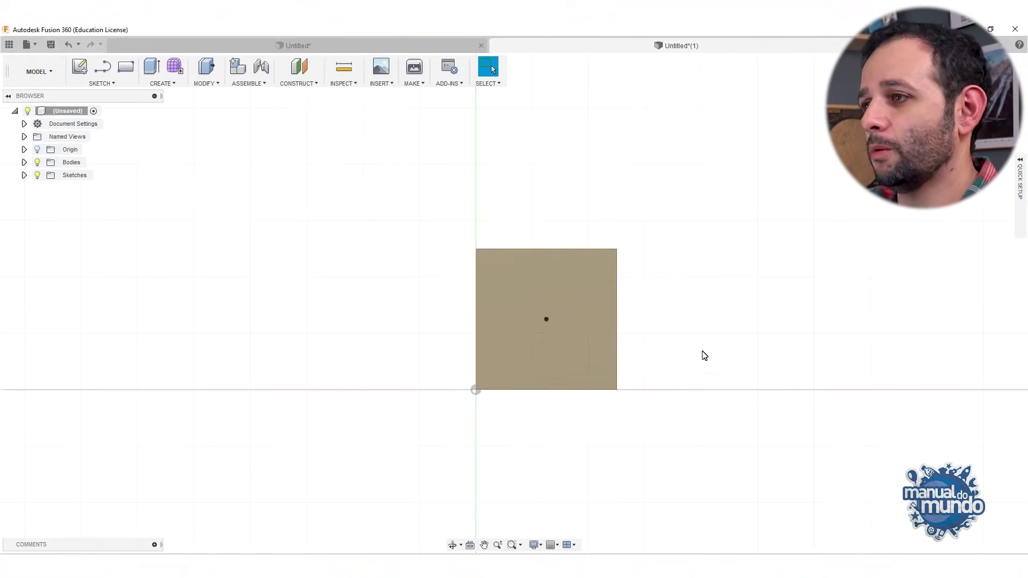
Step: Create a simple flat-bottomed hole at the top face's sketch point, 0.50 mm deep and 1.00 mm in diameter
{"action": "middle_click_drag", "start_coordinate": [654, 310], "coordinate": [546, 298], "text": "shift"}
{"action": "left_click", "coordinate": [546, 299]}
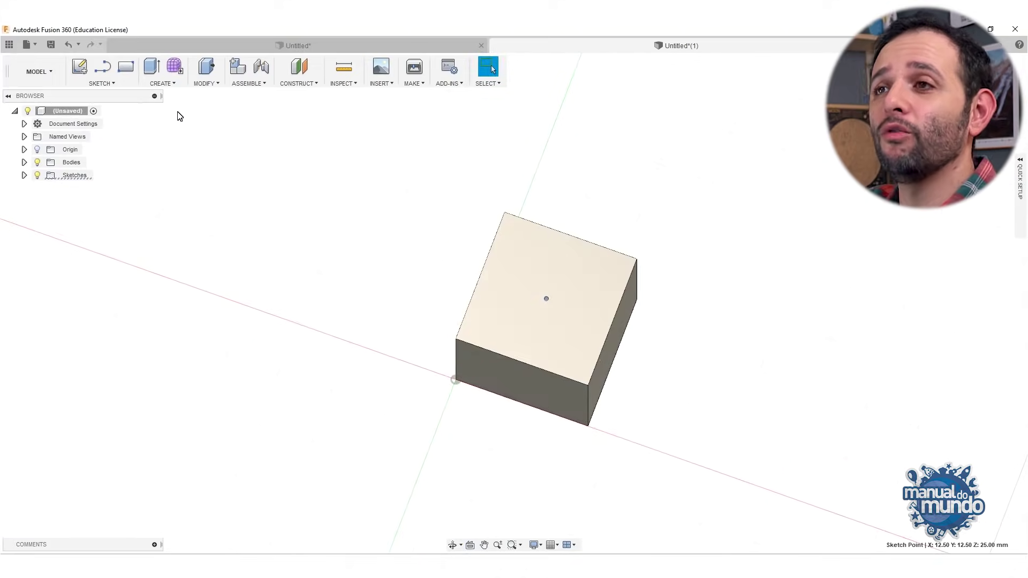
{"action": "left_click", "coordinate": [167, 84]}
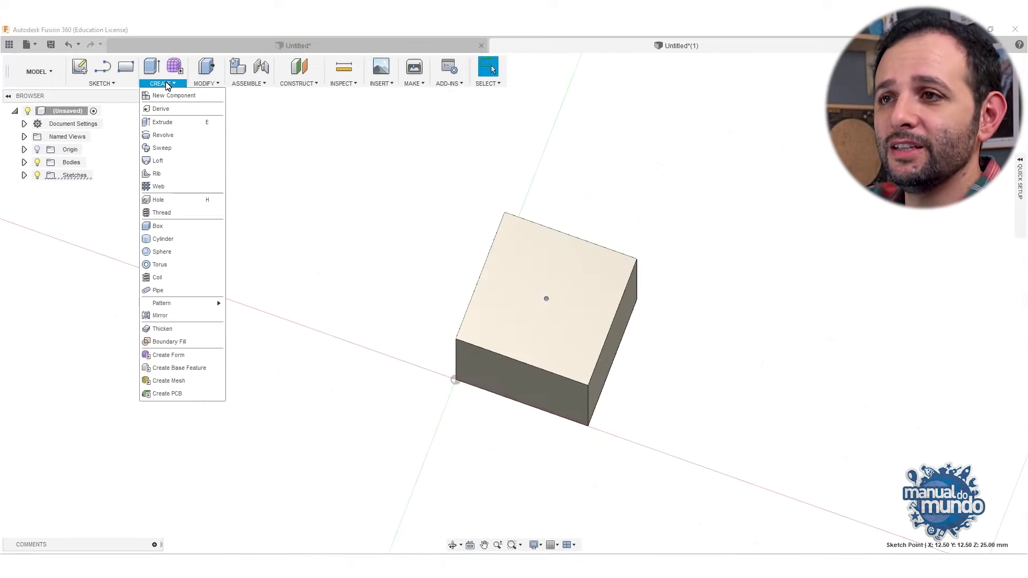
{"action": "left_click", "coordinate": [212, 203]}
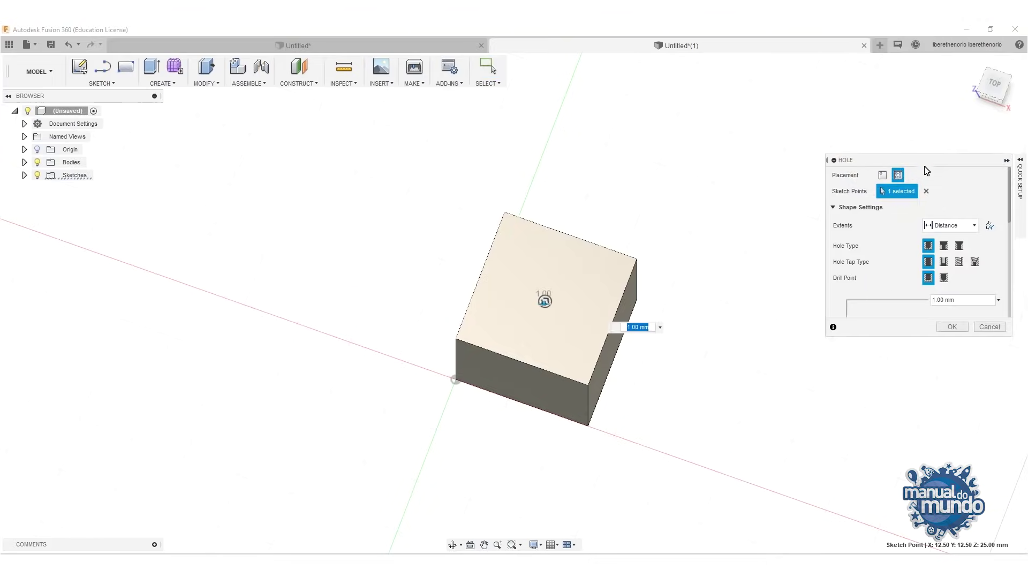
{"action": "left_click_drag", "start_coordinate": [927, 171], "coordinate": [776, 126]}
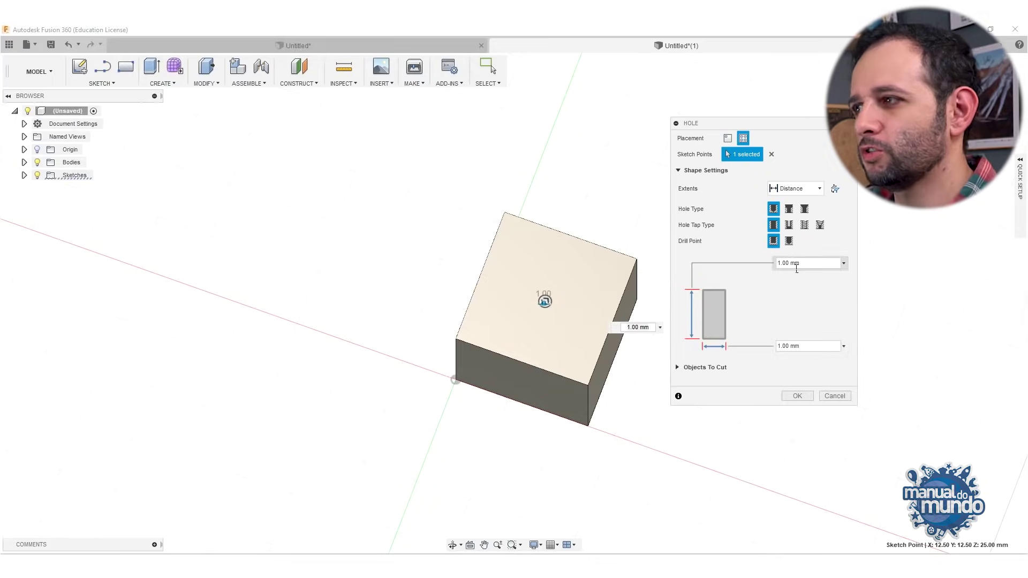
{"action": "left_click_drag", "start_coordinate": [729, 263], "coordinate": [721, 262]}
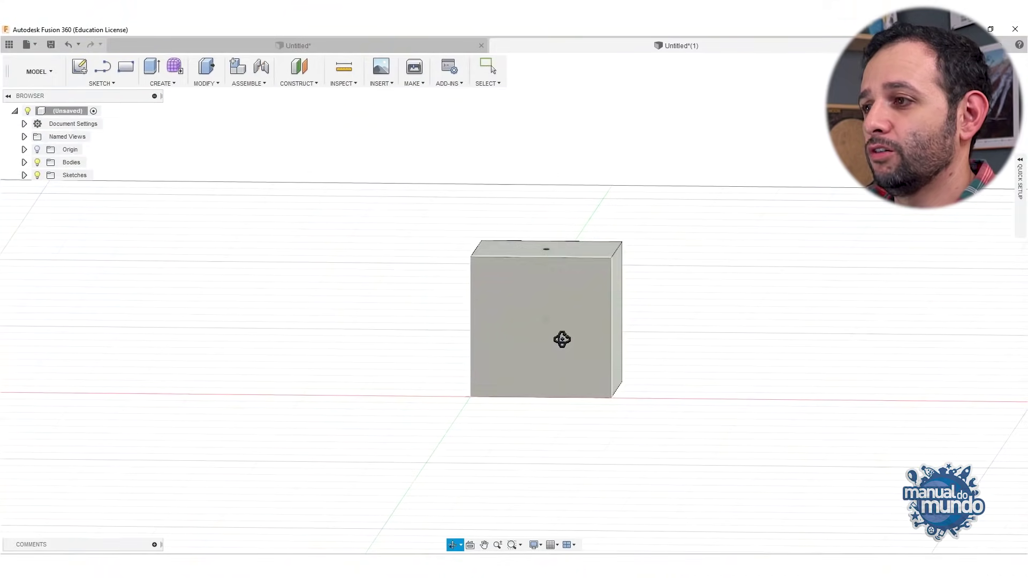
Step: Start a sketch on the cube's bottom face and switch the Rectangle tool to construction geometry
{"action": "mouse_move", "coordinate": [560, 340]}
{"action": "left_mouse_down"}
{"action": "mouse_move", "coordinate": [553, 307]}
{"action": "mouse_move", "coordinate": [544, 346]}
{"action": "mouse_move", "coordinate": [560, 244]}
{"action": "left_mouse_up"}
{"action": "key", "text": "Escape"}
{"action": "left_click", "coordinate": [513, 307]}
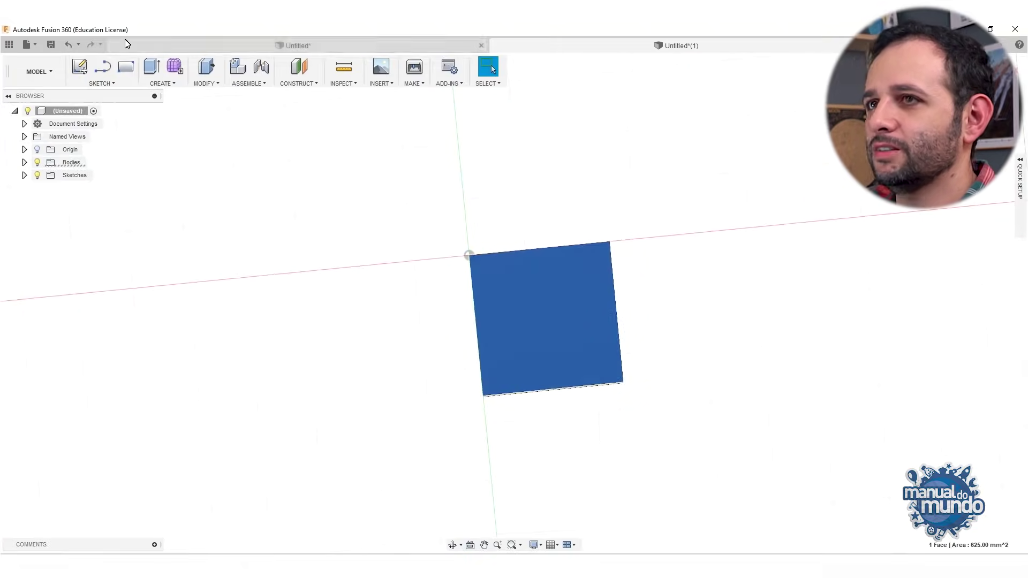
{"action": "left_click", "coordinate": [86, 67]}
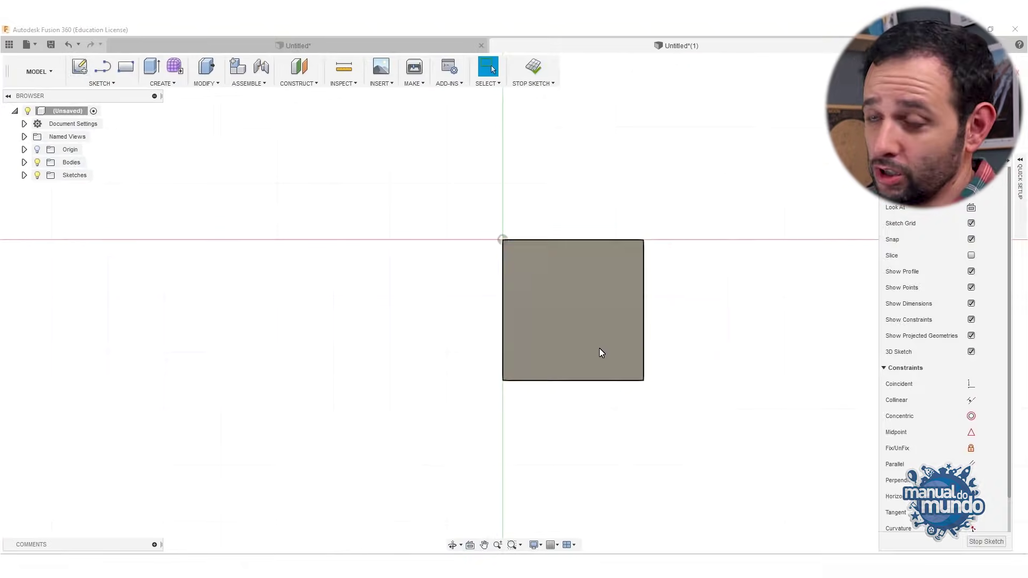
{"action": "left_click", "coordinate": [126, 67]}
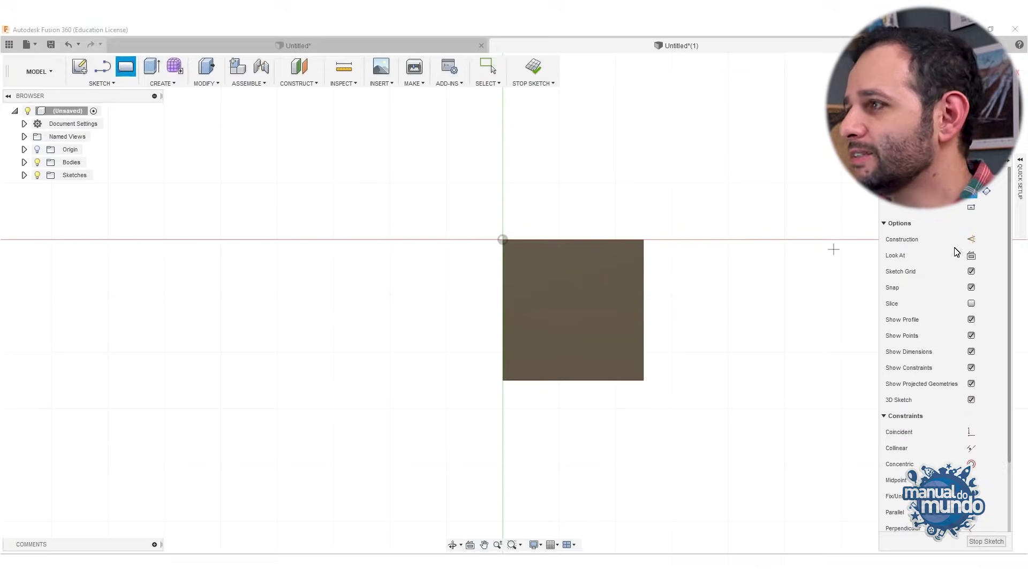
{"action": "left_click", "coordinate": [971, 240]}
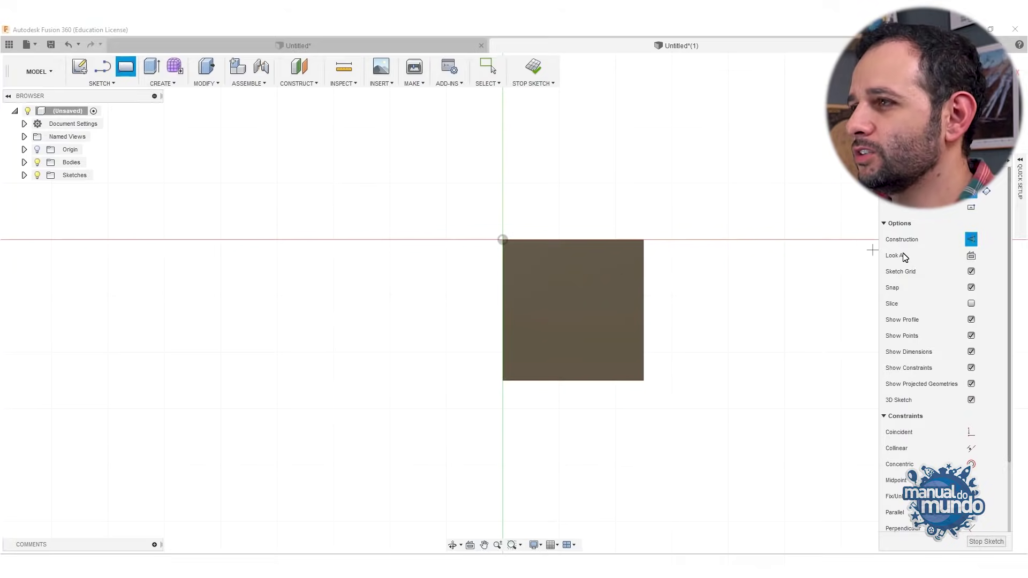
{"action": "left_click", "coordinate": [539, 271]}
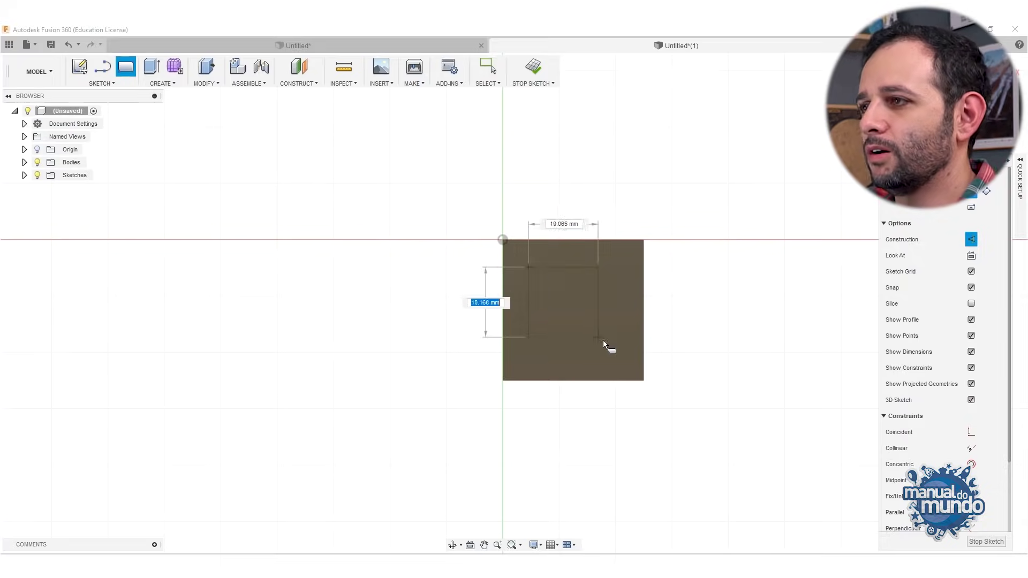
{"action": "type", "text": "15"}
{"action": "key", "text": "Tab"}
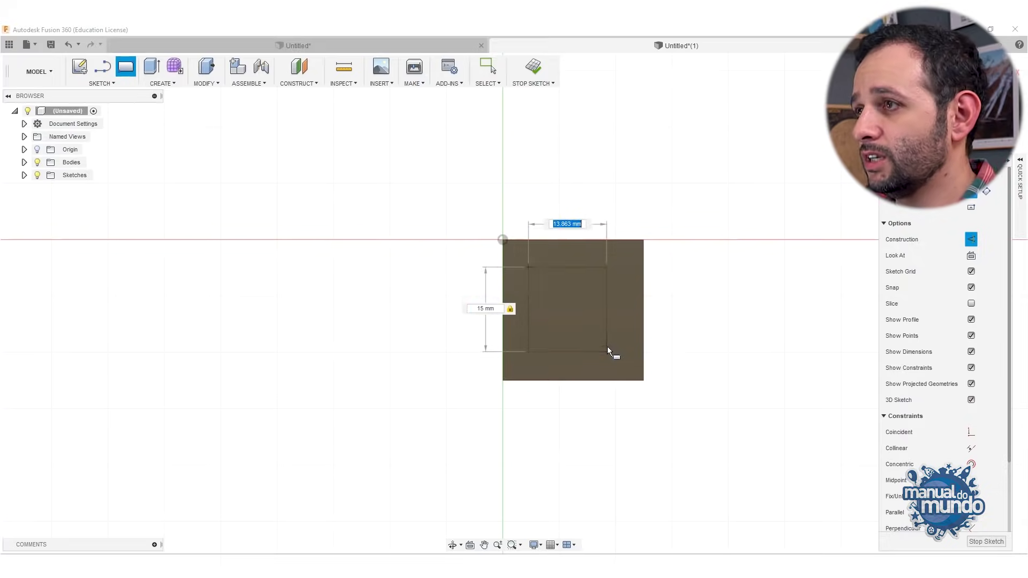
{"action": "type", "text": "15"}
{"action": "key", "text": "Tab"}
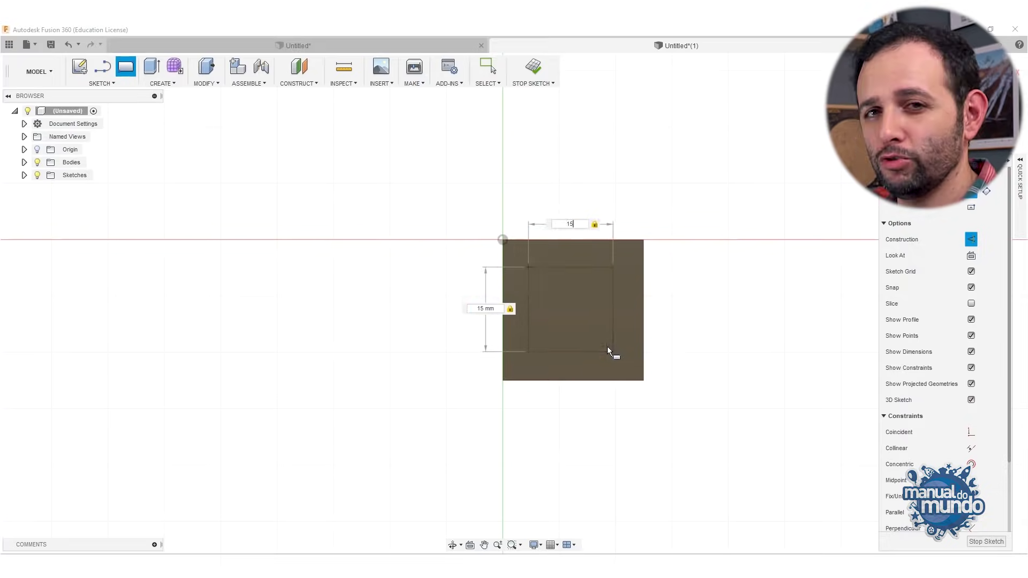
{"action": "key", "text": "Escape"}
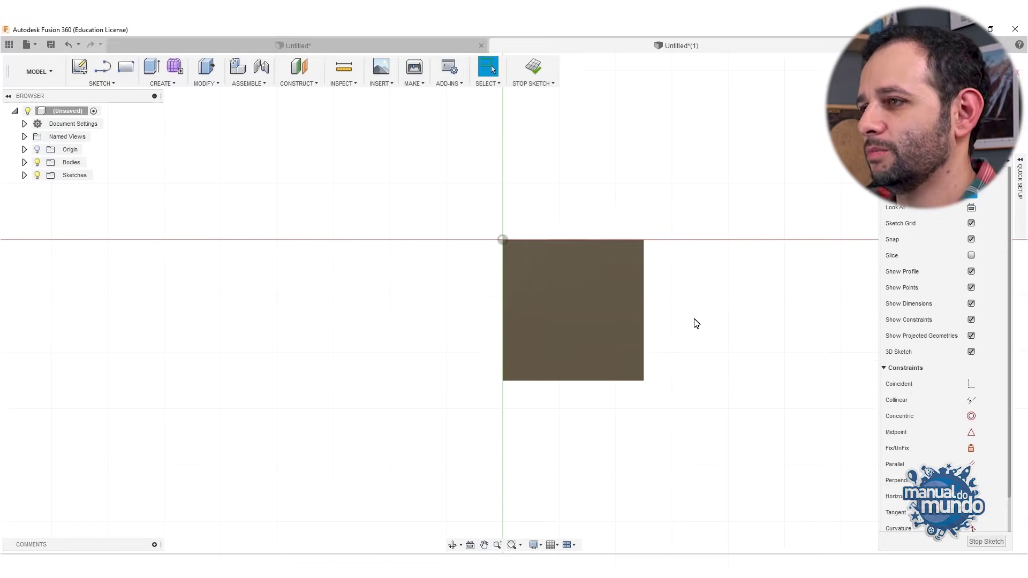
Step: Sketch a 15 by 15 mm construction centre rectangle from the midpoint of the cube's bottom face
{"action": "left_click", "coordinate": [126, 66]}
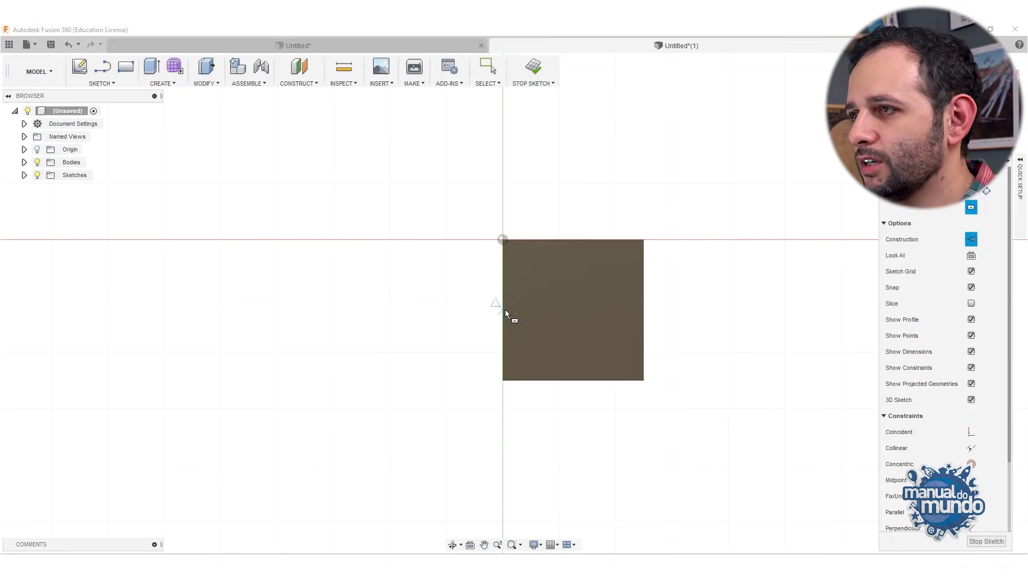
{"action": "left_click", "coordinate": [573, 310]}
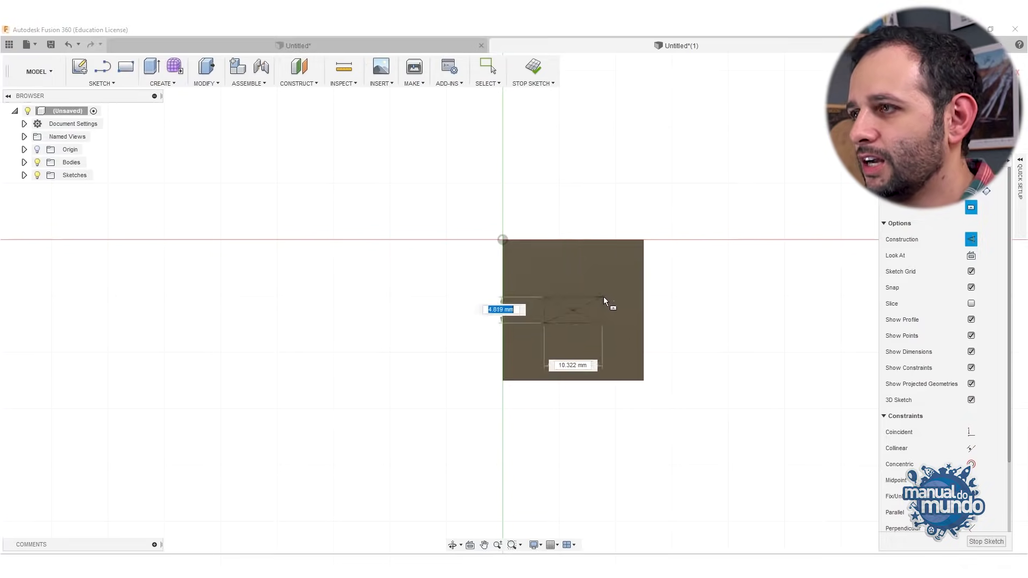
{"action": "key", "text": "Tab"}
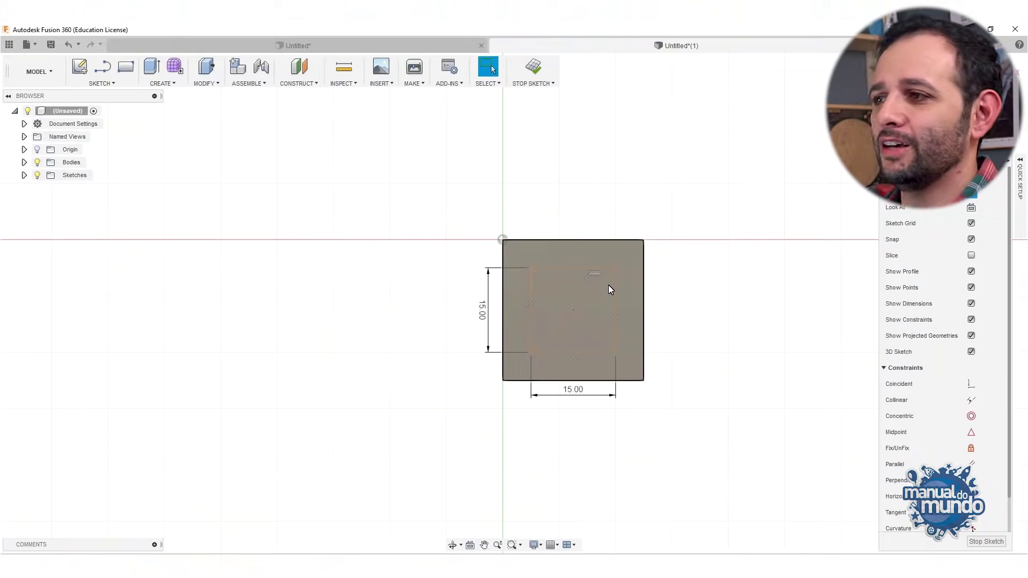
{"action": "scroll", "coordinate": [591, 329], "scroll_direction": "down", "scroll_amount": 1}
{"action": "scroll", "coordinate": [574, 294], "scroll_direction": "up", "scroll_amount": 2}
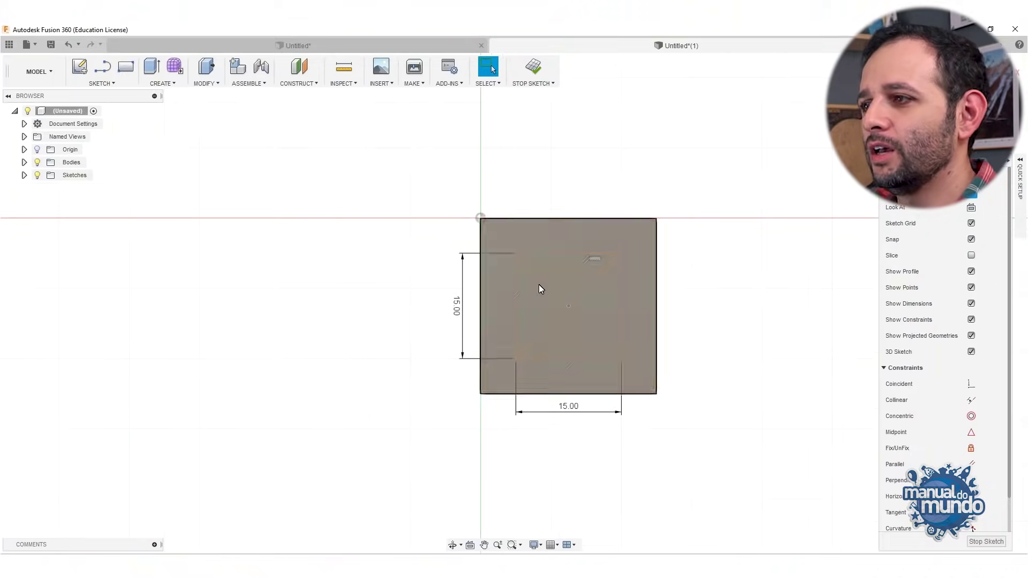
Step: Add sketch points at the midpoints of the construction square's two vertical sides and finish the sketch
{"action": "left_click", "coordinate": [119, 83]}
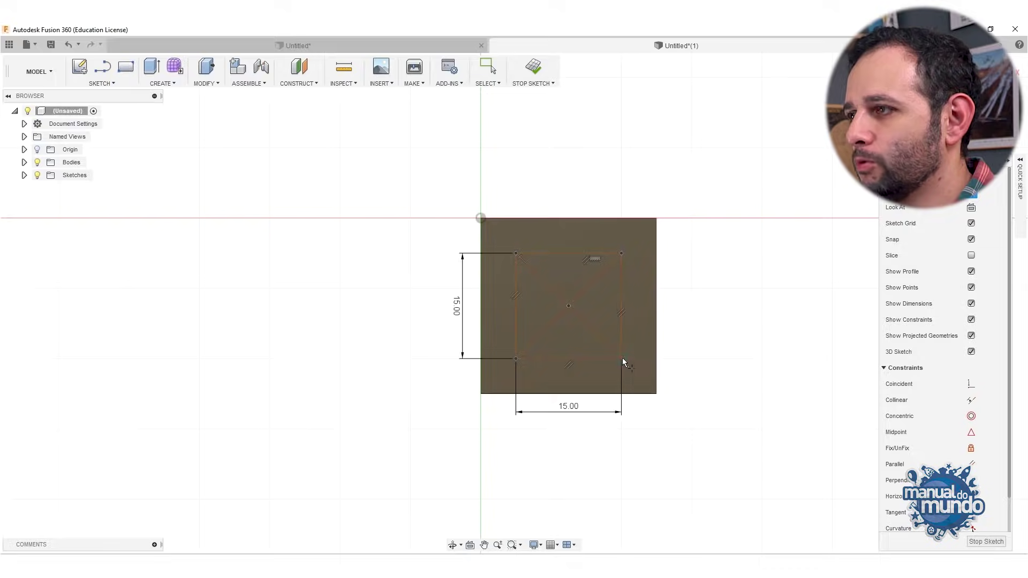
{"action": "left_click", "coordinate": [516, 306]}
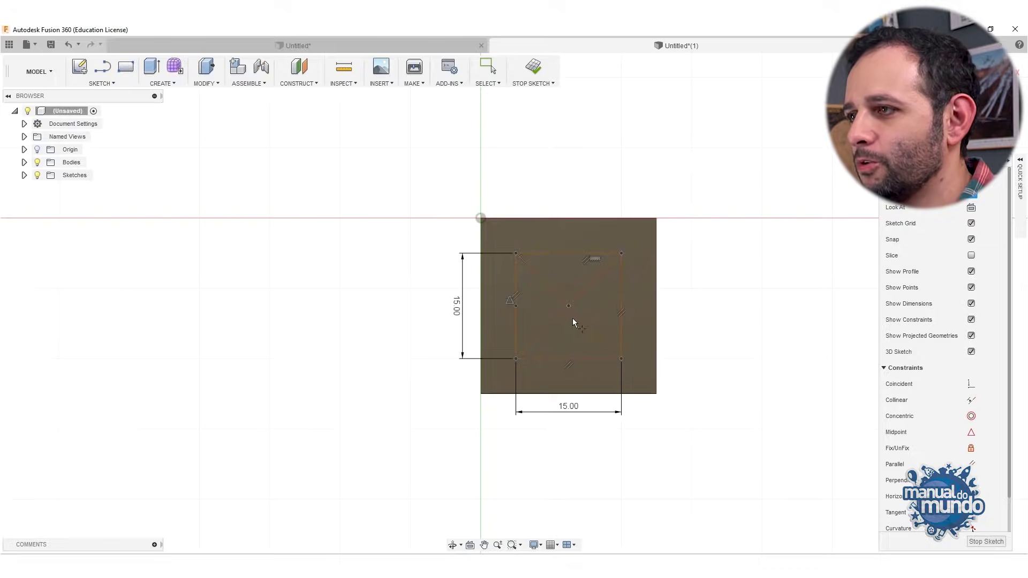
{"action": "left_click", "coordinate": [621, 306]}
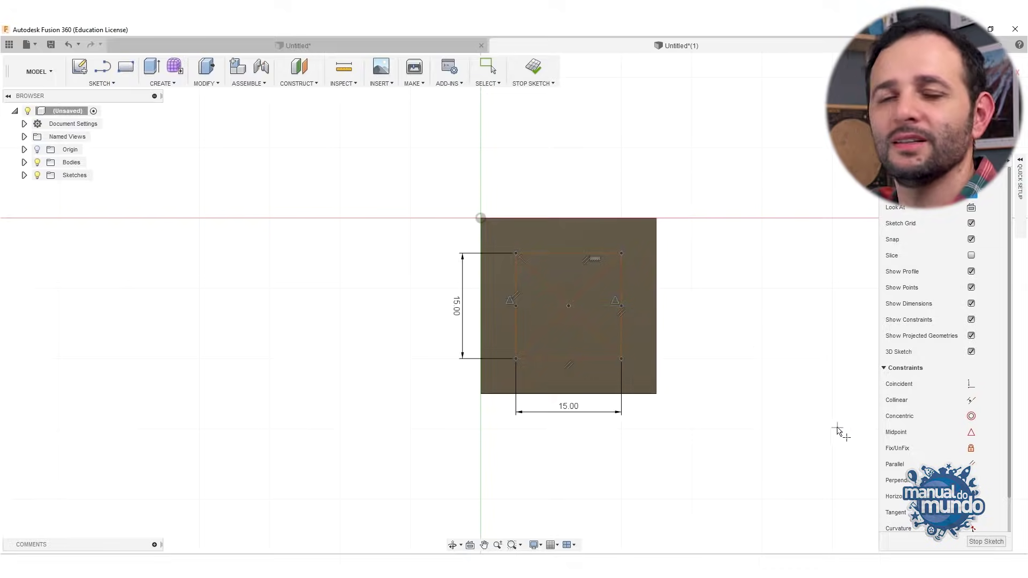
{"action": "left_click", "coordinate": [987, 542]}
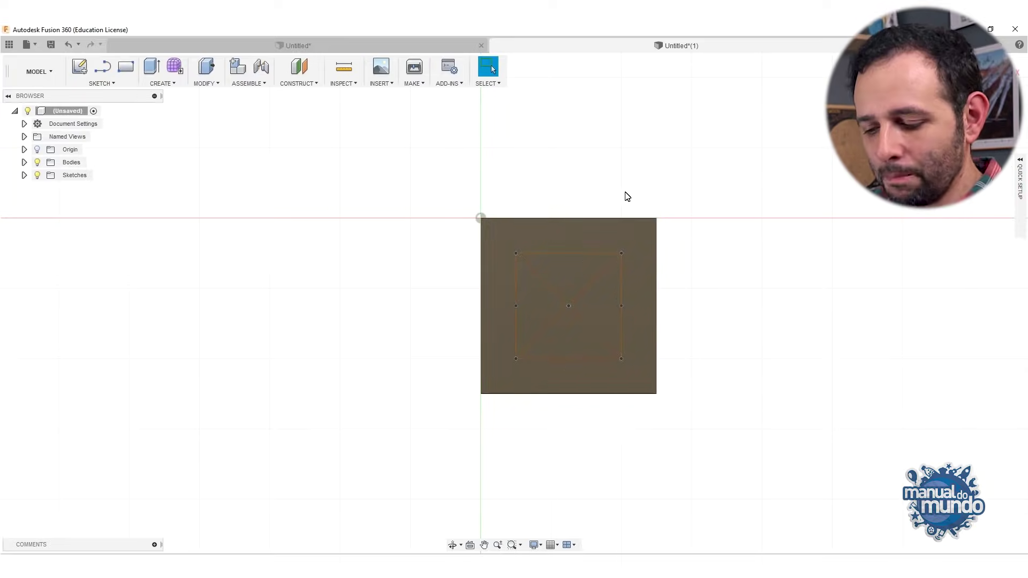
Step: Create six simple holes, 0.50 mm deep and 1.00 mm in diameter, at the square's four corners and two side midpoints
{"action": "key", "text": "h"}
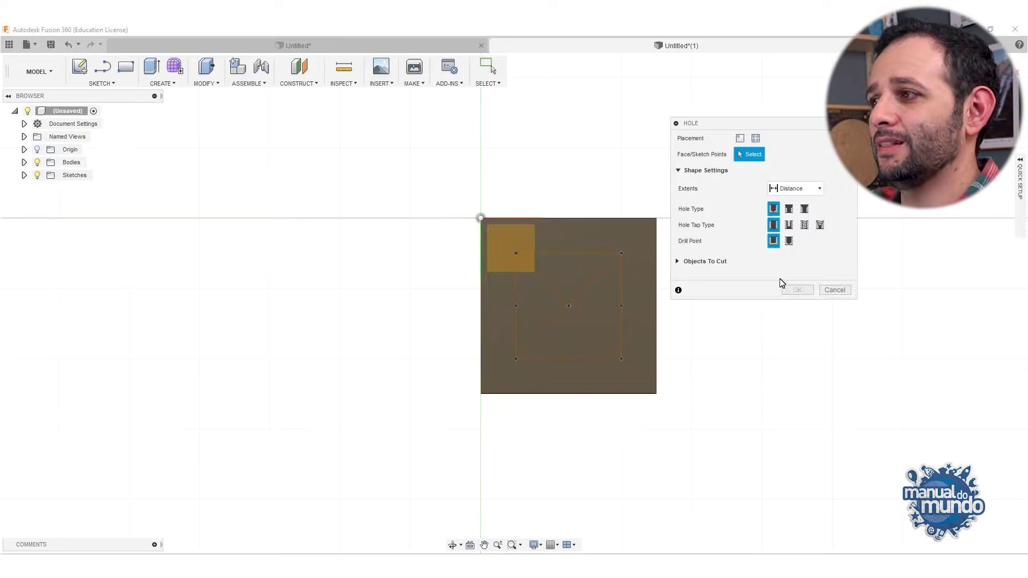
{"action": "left_click", "coordinate": [515, 253]}
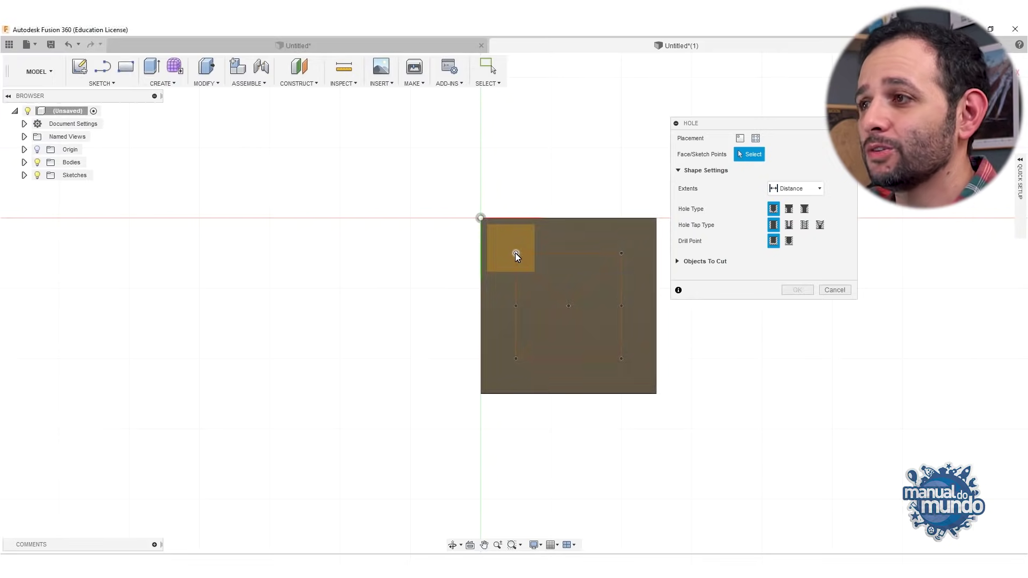
{"action": "left_click", "coordinate": [621, 253]}
{"action": "left_click", "coordinate": [619, 253]}
{"action": "left_click", "coordinate": [516, 305]}
{"action": "left_click", "coordinate": [515, 358]}
{"action": "left_click", "coordinate": [621, 358]}
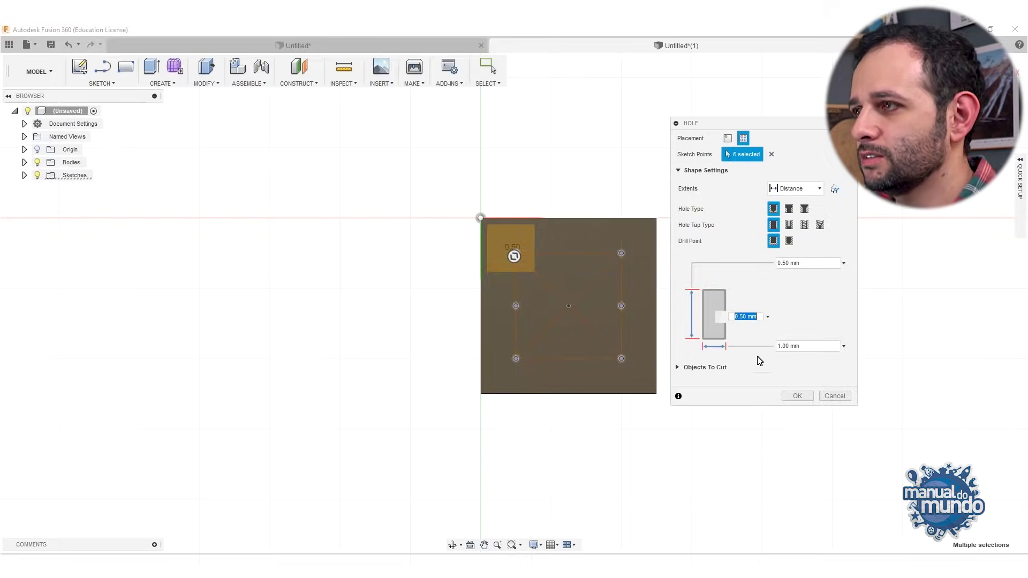
{"action": "left_click", "coordinate": [795, 397]}
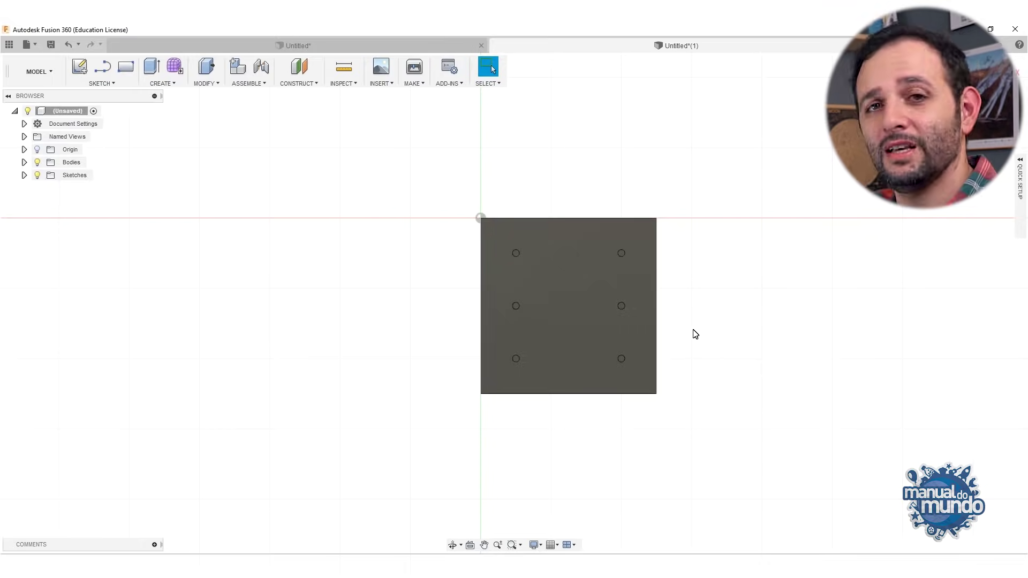
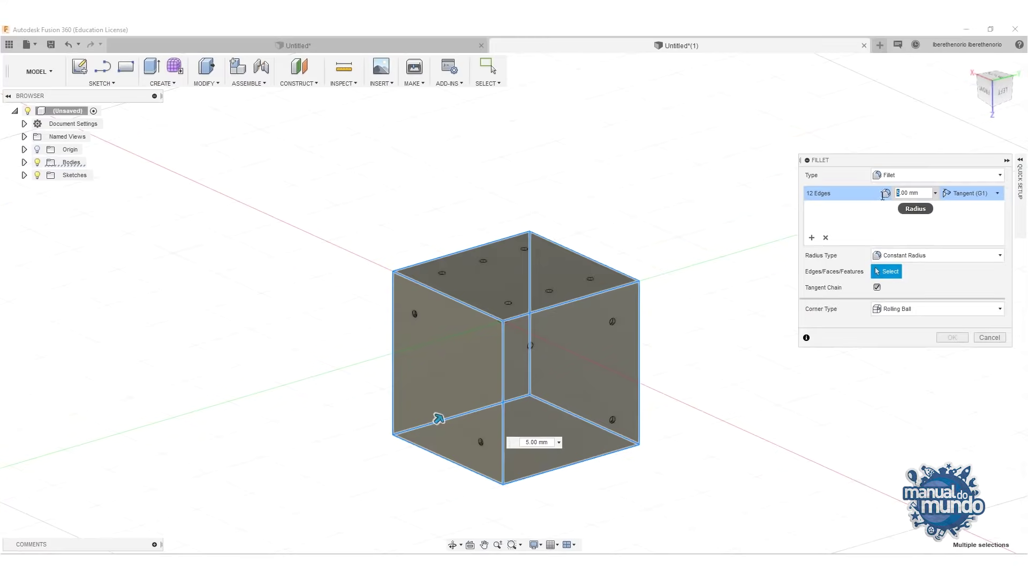
Step: Fillet the cube's twelve edges with a constant 1.00 mm radius
{"action": "key", "text": "Return"}
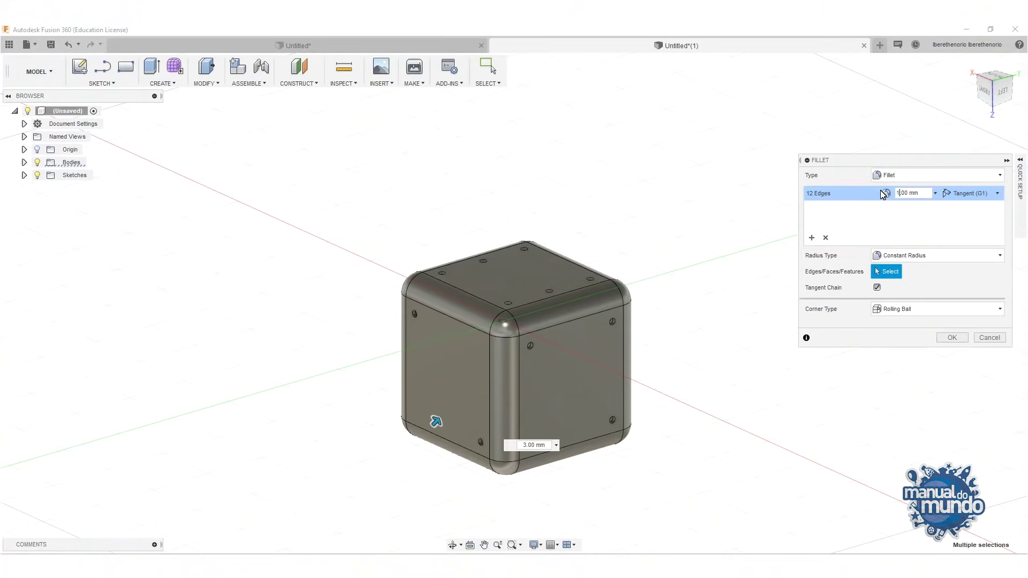
{"action": "key", "text": "Return"}
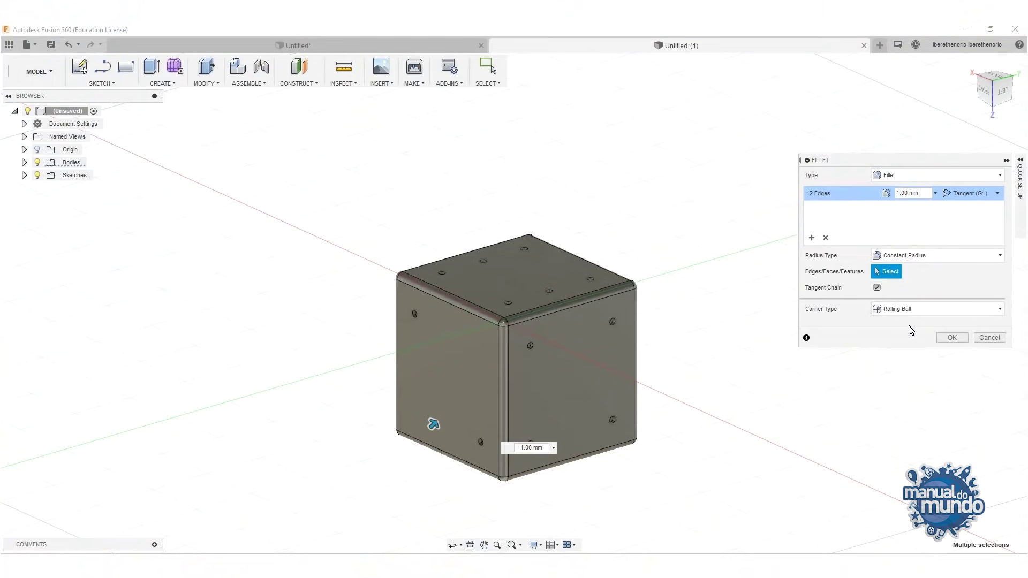
{"action": "left_click", "coordinate": [935, 336]}
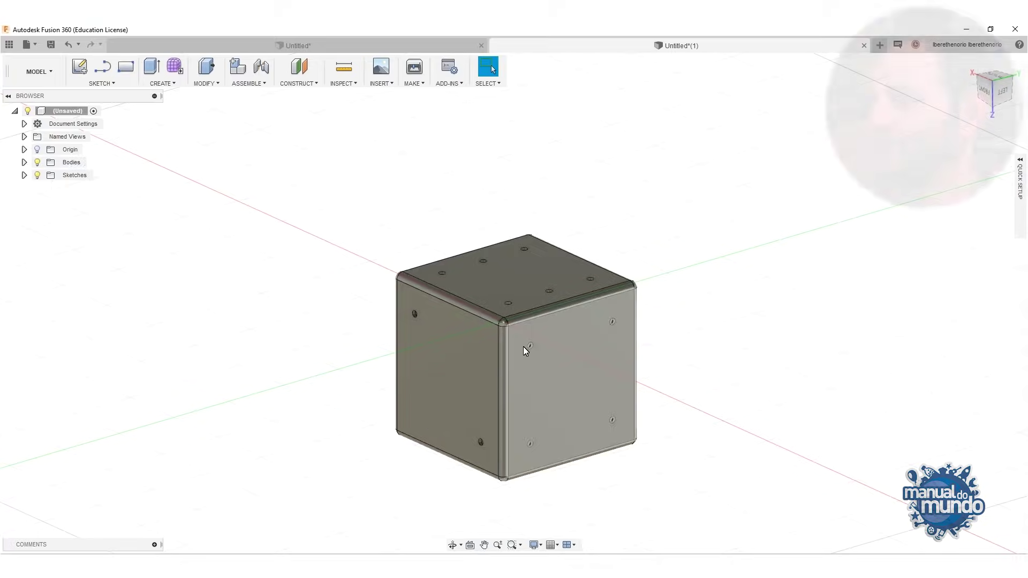
Step: Open the Appearance library and collapse its expanded Stone, Plastic and Fabric categories
{"action": "middle_click_drag", "start_coordinate": [556, 372], "coordinate": [585, 314], "text": "shift"}
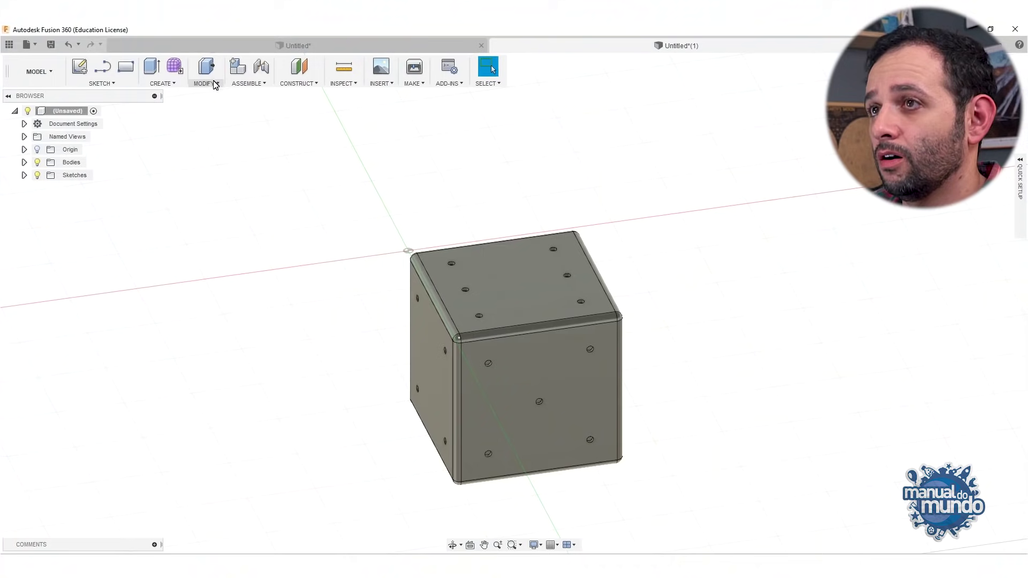
{"action": "left_click", "coordinate": [215, 84]}
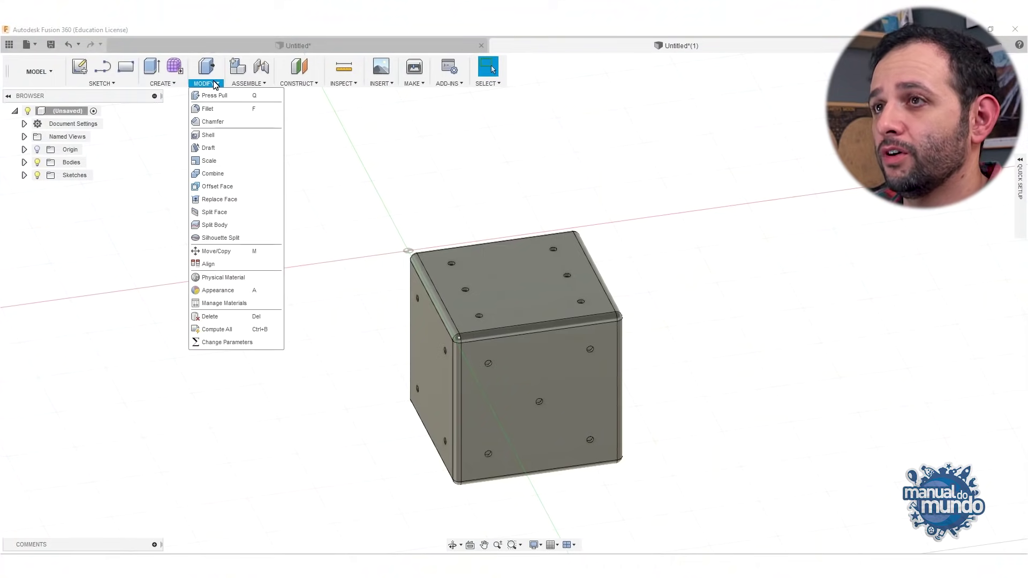
{"action": "left_click", "coordinate": [234, 296]}
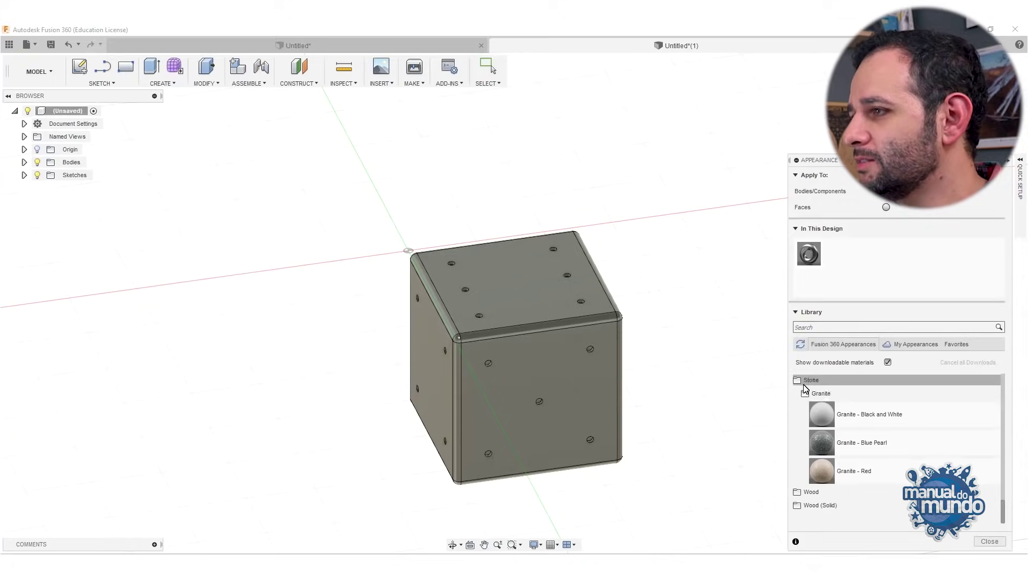
{"action": "left_click", "coordinate": [824, 380]}
{"action": "scroll", "coordinate": [827, 427], "scroll_direction": "up", "scroll_amount": 10}
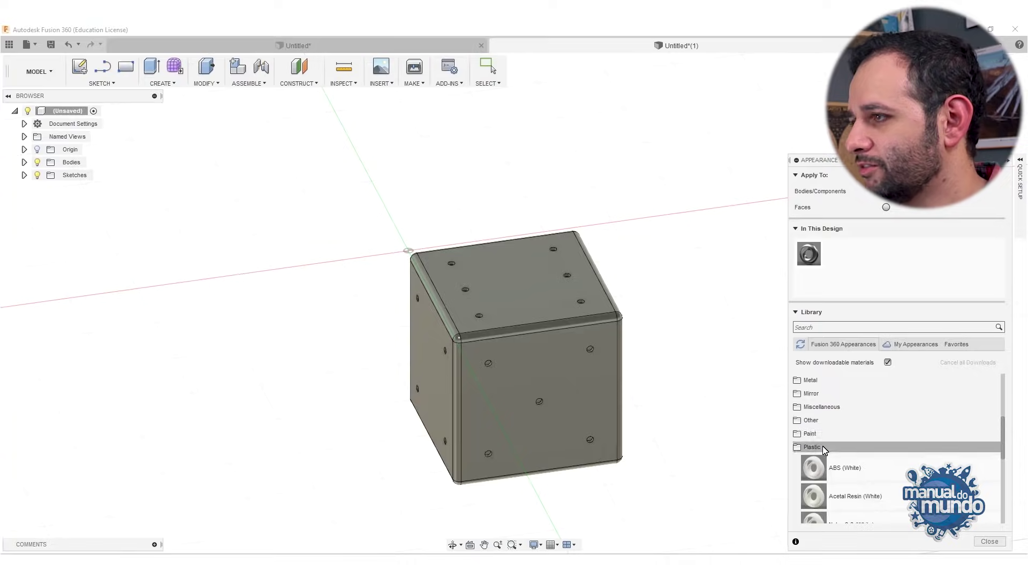
{"action": "scroll", "coordinate": [828, 445], "scroll_direction": "up", "scroll_amount": 10}
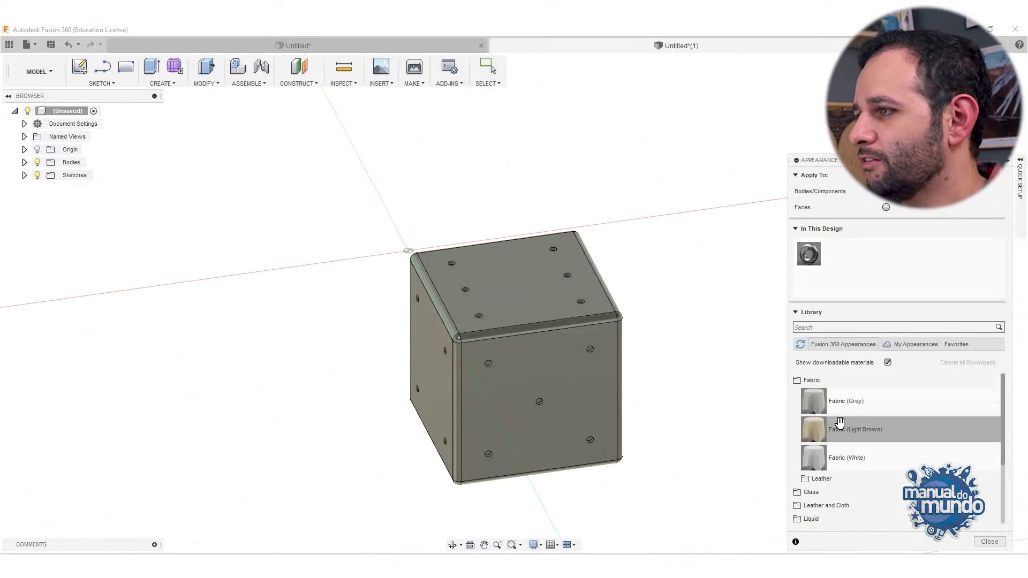
{"action": "left_click", "coordinate": [824, 381]}
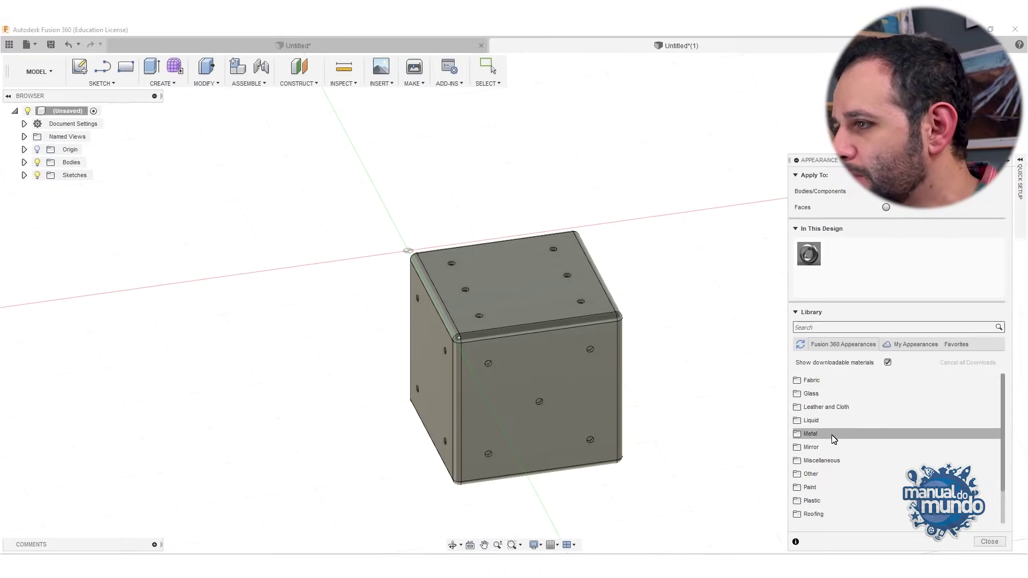
Step: Apply the glossy paint Paint - Enamel Glossy (White) to the whole cube body
{"action": "left_click", "coordinate": [827, 486]}
{"action": "scroll", "coordinate": [891, 441], "scroll_direction": "down", "scroll_amount": 3}
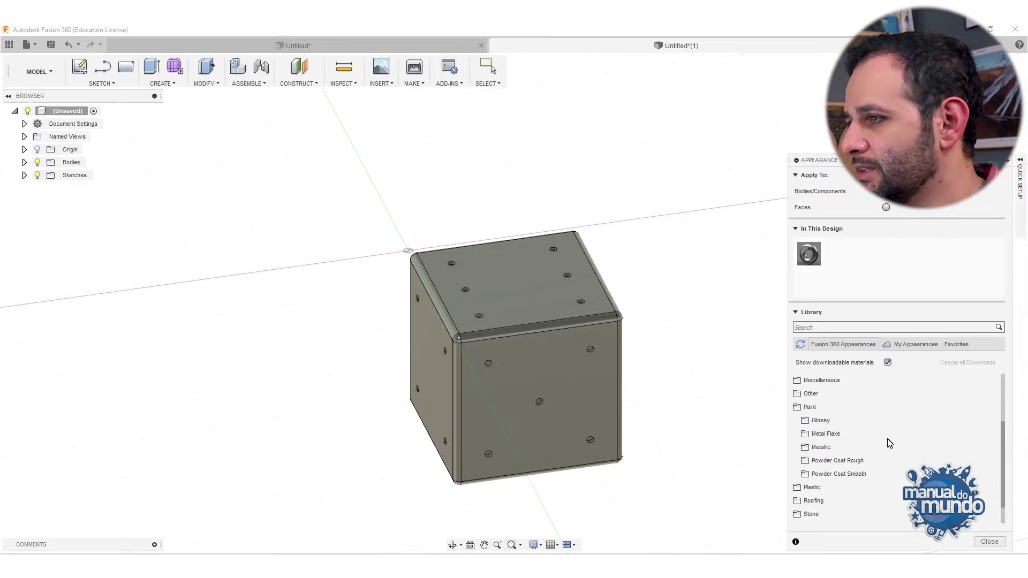
{"action": "left_click", "coordinate": [889, 421]}
{"action": "scroll", "coordinate": [867, 428], "scroll_direction": "down", "scroll_amount": 5}
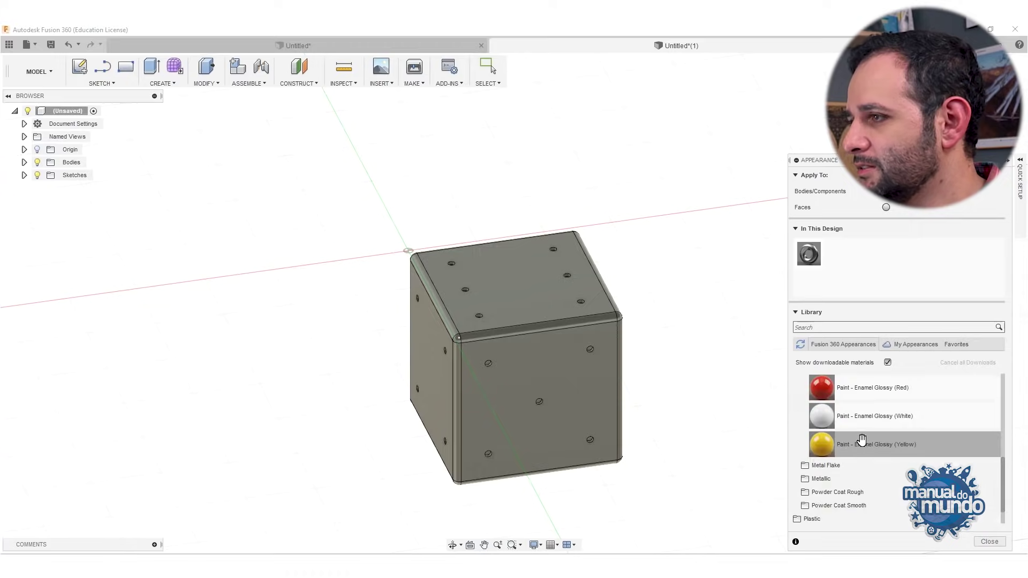
{"action": "left_click_drag", "start_coordinate": [849, 422], "coordinate": [509, 313]}
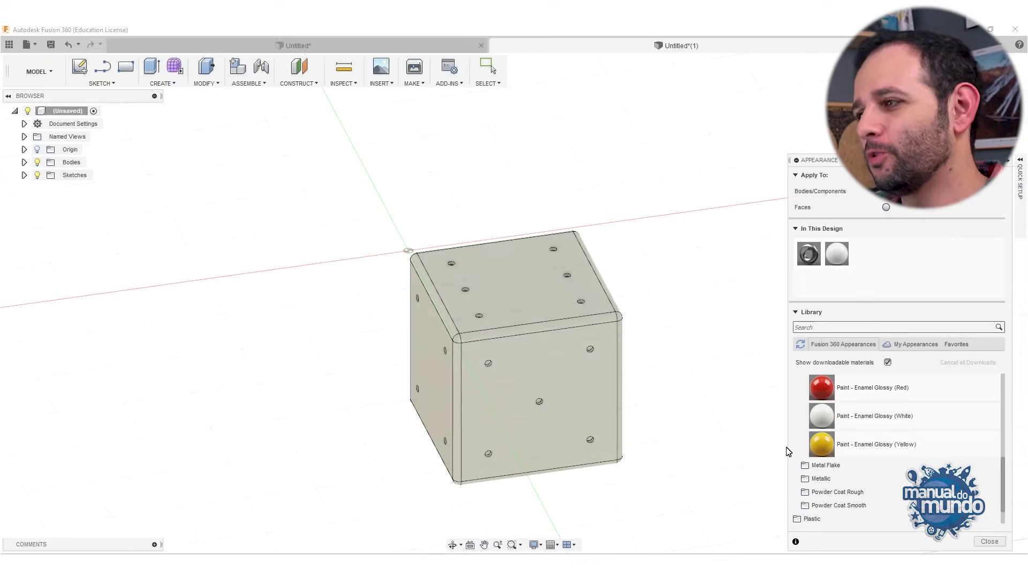
Step: Add Paint - Enamel Glossy (Black) to the design's appearances and try applying it to the cube
{"action": "scroll", "coordinate": [844, 458], "scroll_direction": "down", "scroll_amount": 2}
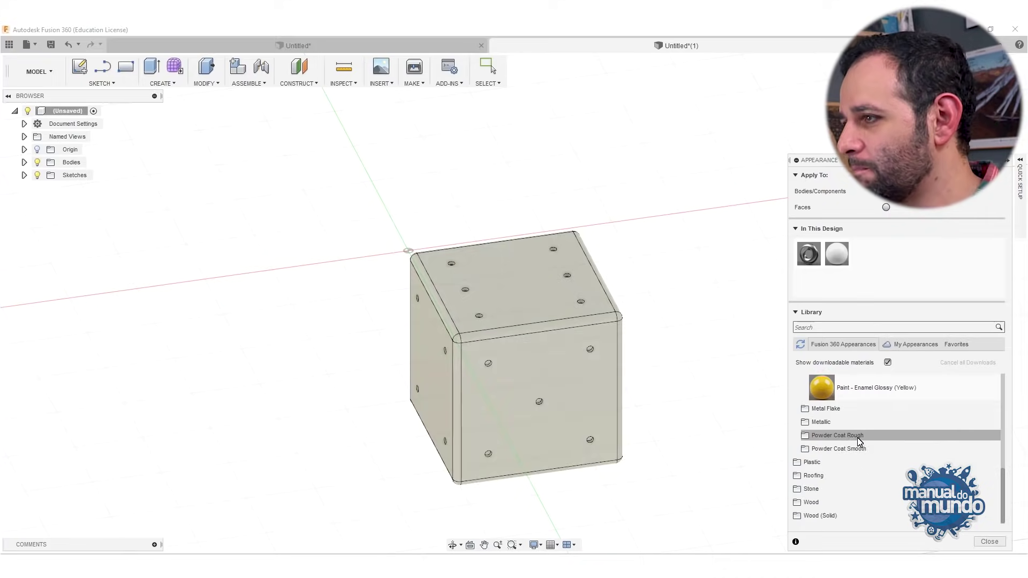
{"action": "scroll", "coordinate": [835, 428], "scroll_direction": "up", "scroll_amount": 6}
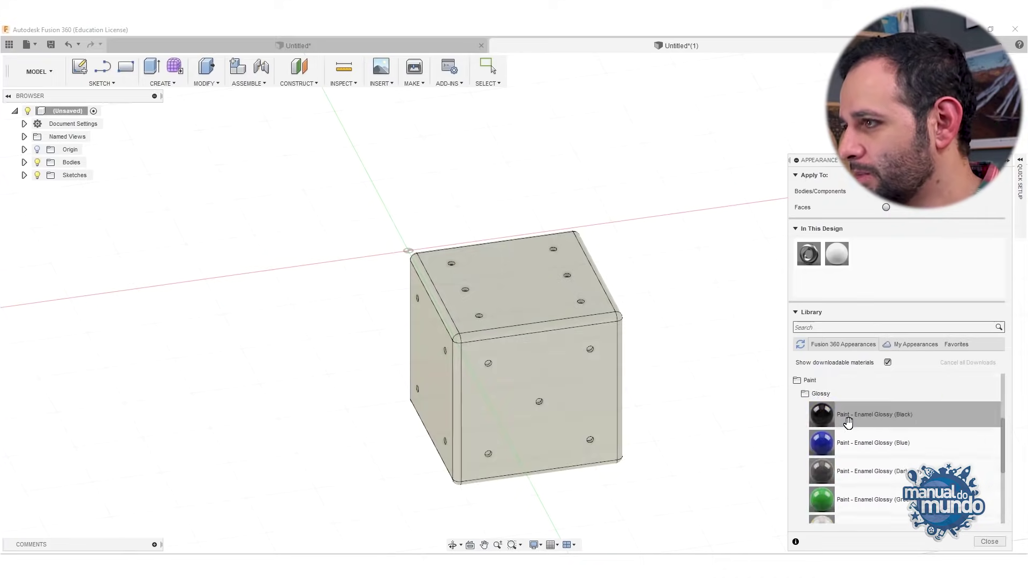
{"action": "left_click_drag", "start_coordinate": [848, 418], "coordinate": [859, 272]}
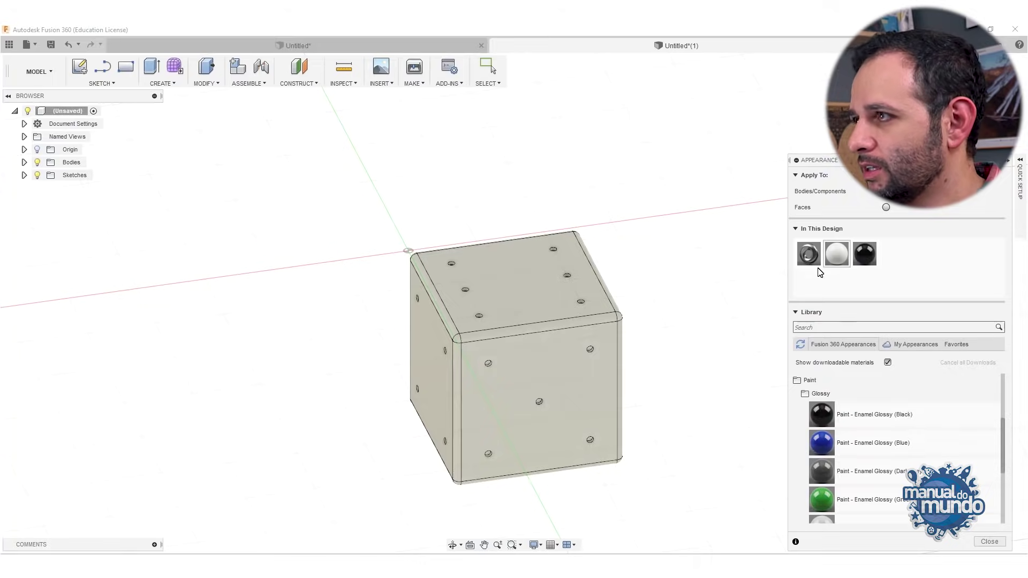
{"action": "middle_click_drag", "start_coordinate": [514, 314], "coordinate": [552, 370], "text": "shift"}
{"action": "mouse_move", "coordinate": [870, 267]}
{"action": "left_mouse_down"}
{"action": "mouse_move", "coordinate": [458, 337]}
{"action": "mouse_move", "coordinate": [535, 372]}
{"action": "left_mouse_up"}
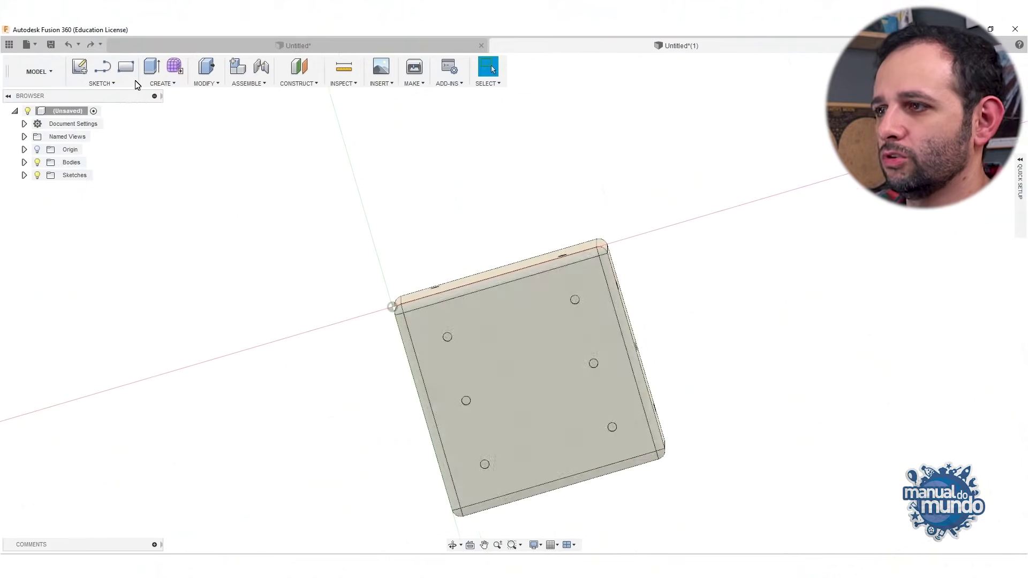
Step: Apply Paint - Enamel Glossy (Black) as a face appearance to the four pip holes on the cube's four-pip face
{"action": "key", "text": "a"}
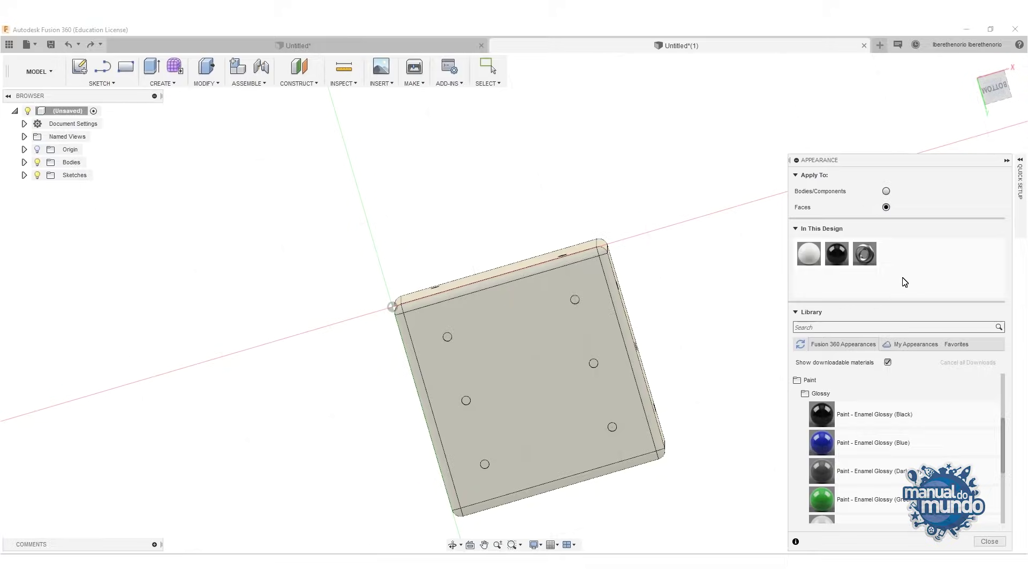
{"action": "scroll", "coordinate": [579, 324], "scroll_direction": "up", "scroll_amount": 3}
{"action": "left_click_drag", "start_coordinate": [845, 261], "coordinate": [573, 286]}
{"action": "mouse_move", "coordinate": [836, 262]}
{"action": "left_mouse_down"}
{"action": "mouse_move", "coordinate": [390, 344]}
{"action": "mouse_move", "coordinate": [363, 359]}
{"action": "mouse_move", "coordinate": [357, 349]}
{"action": "left_mouse_up"}
{"action": "left_click_drag", "start_coordinate": [851, 267], "coordinate": [604, 396]}
{"action": "left_click_drag", "start_coordinate": [840, 263], "coordinate": [389, 456]}
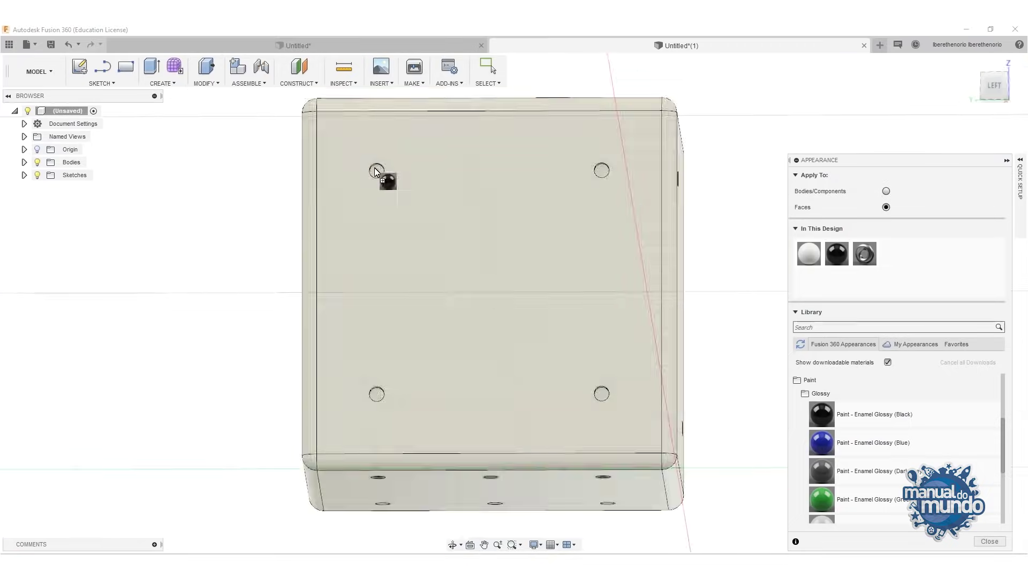
{"action": "left_click_drag", "start_coordinate": [379, 172], "coordinate": [378, 173]}
{"action": "middle_click_drag", "start_coordinate": [378, 173], "coordinate": [447, 341], "text": "shift"}
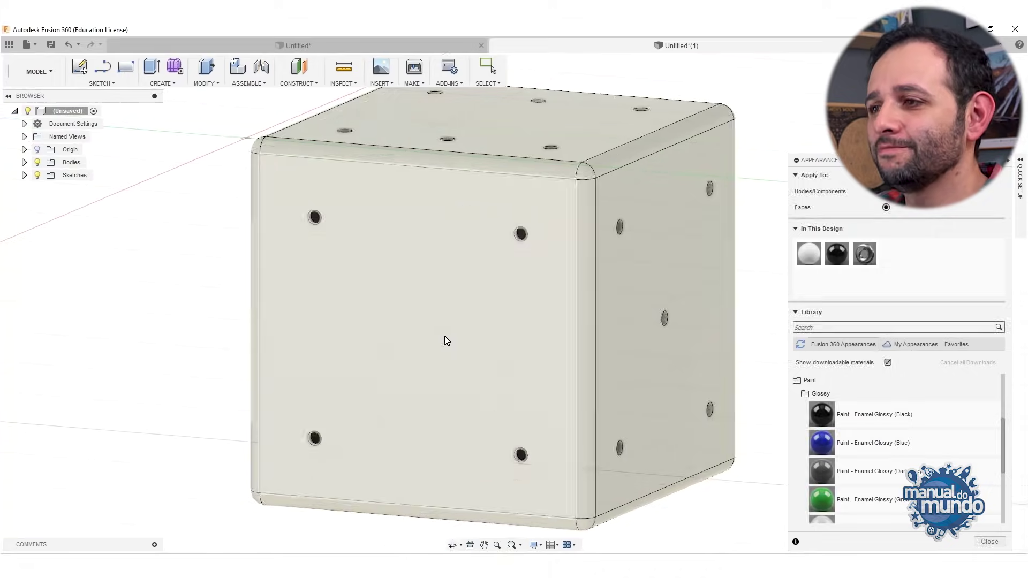
{"action": "scroll", "coordinate": [450, 340], "scroll_direction": "down", "scroll_amount": 3}
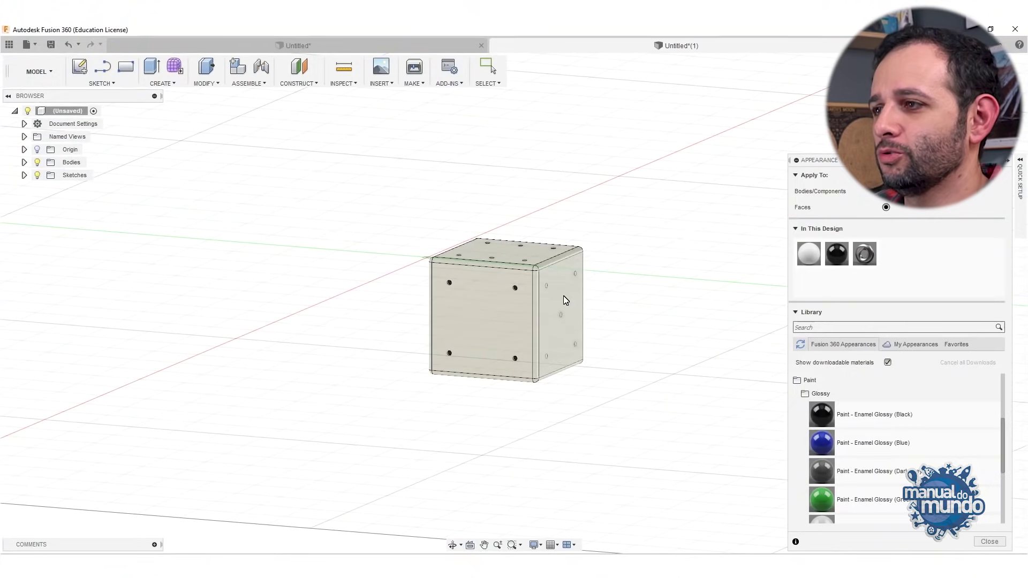
{"action": "middle_click_drag", "start_coordinate": [566, 300], "coordinate": [371, 359], "text": "shift"}
{"action": "middle_click_drag", "start_coordinate": [399, 407], "coordinate": [433, 416], "text": "shift"}
{"action": "middle_click_drag", "start_coordinate": [504, 290], "coordinate": [451, 302], "text": "shift"}
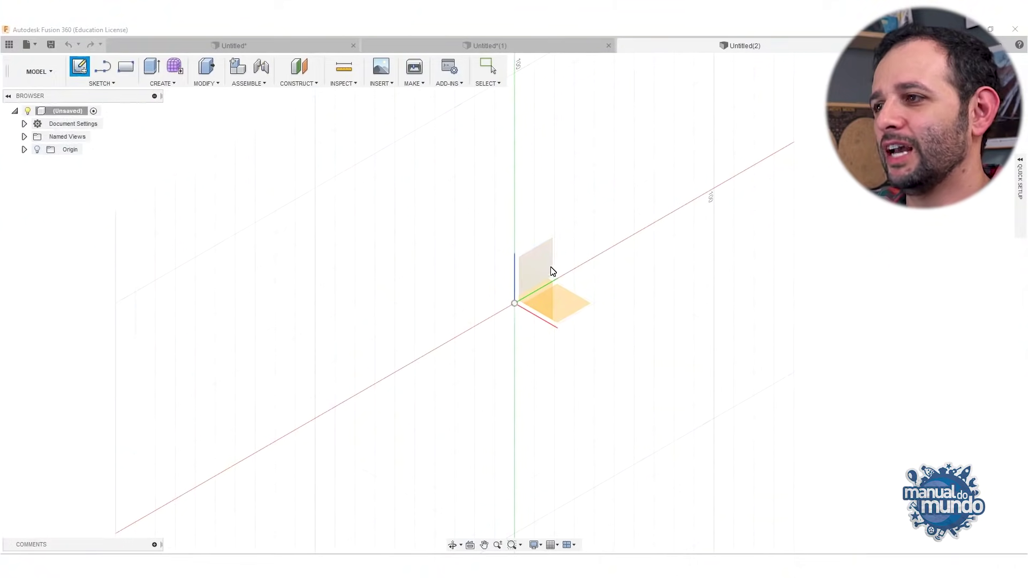
Step: Start a sketch on the YZ origin plane of the new design and draw a 100 mm vertical line up from the origin
{"action": "left_click", "coordinate": [24, 149]}
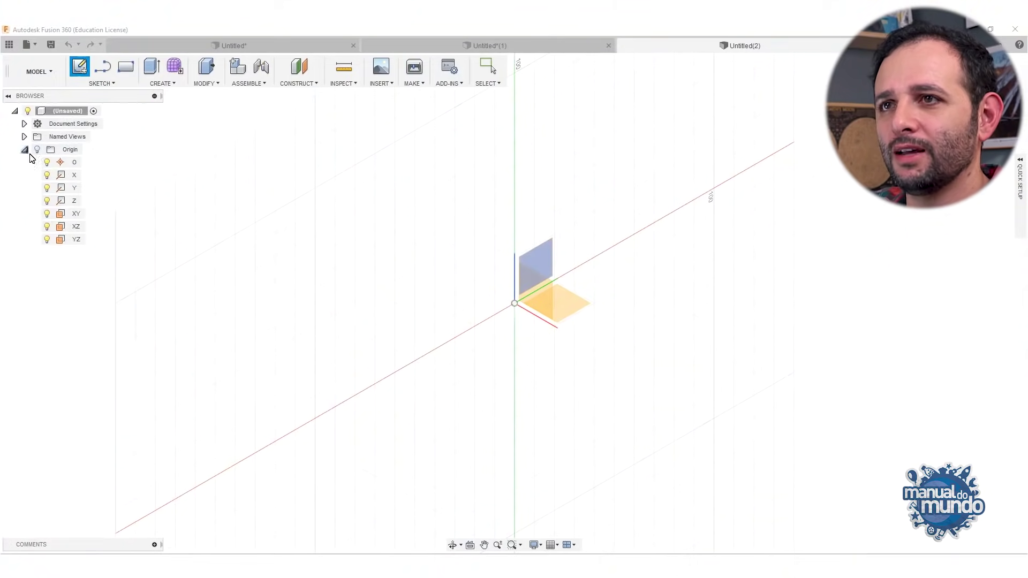
{"action": "left_click", "coordinate": [538, 268]}
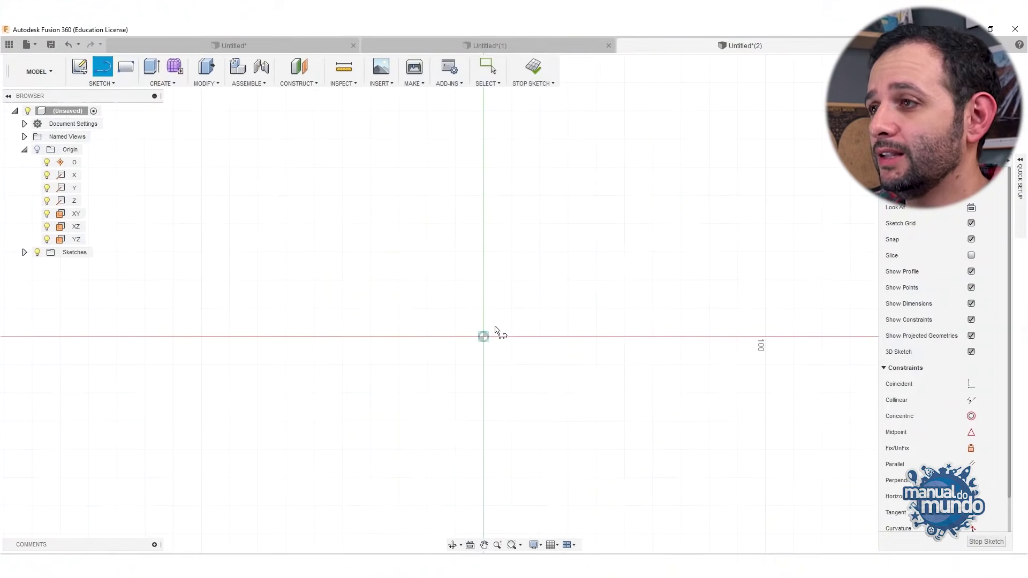
{"action": "left_click", "coordinate": [484, 336]}
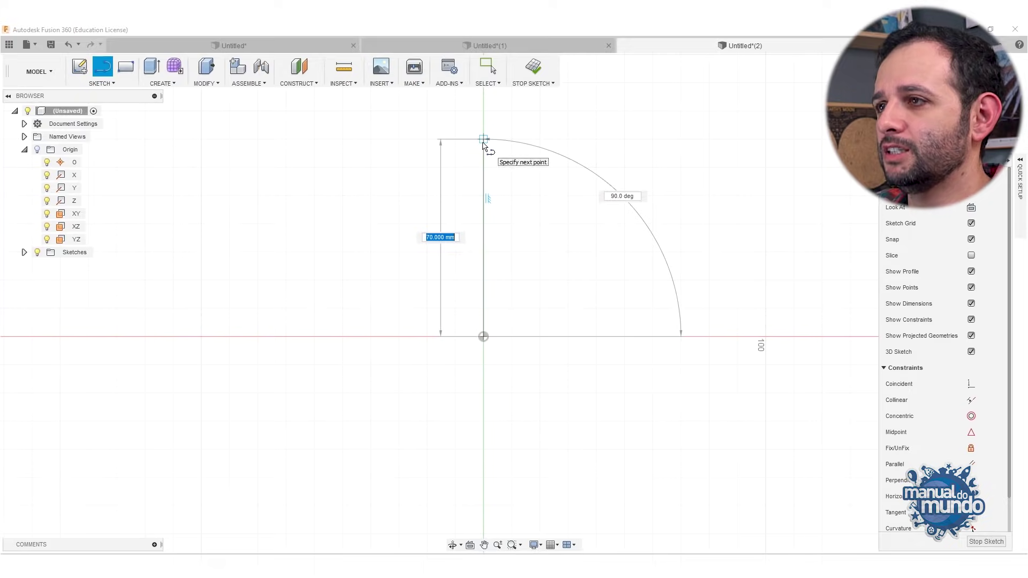
{"action": "type", "text": "100"}
{"action": "key", "text": "Return"}
{"action": "key", "text": "Escape"}
Step: Draw a 7 mm horizontal line from the origin along the sketch's horizontal axis
{"action": "scroll", "coordinate": [535, 166], "scroll_direction": "down", "scroll_amount": 3}
{"action": "key", "text": "l"}
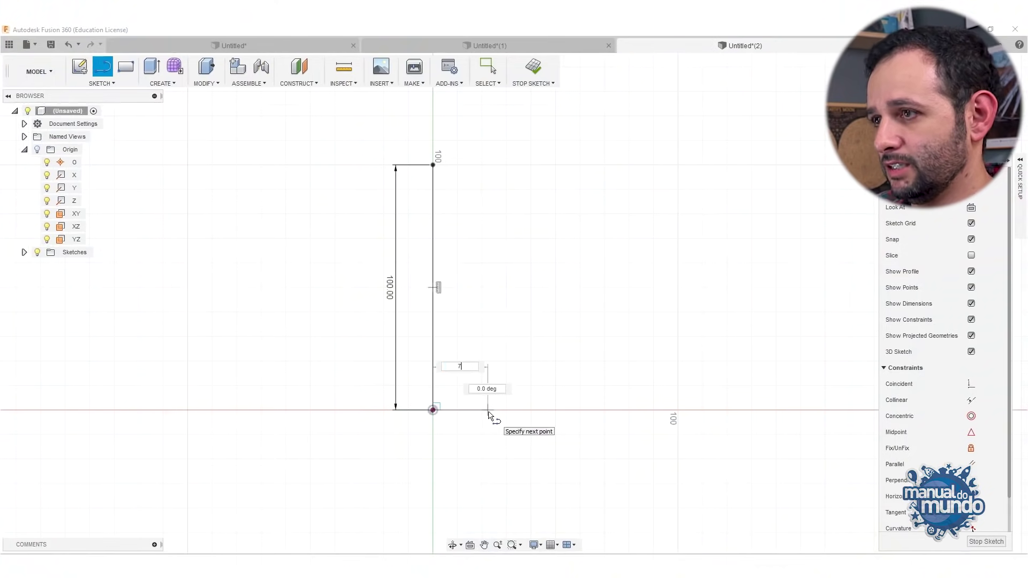
{"action": "key", "text": "Return"}
{"action": "key", "text": "Escape"}
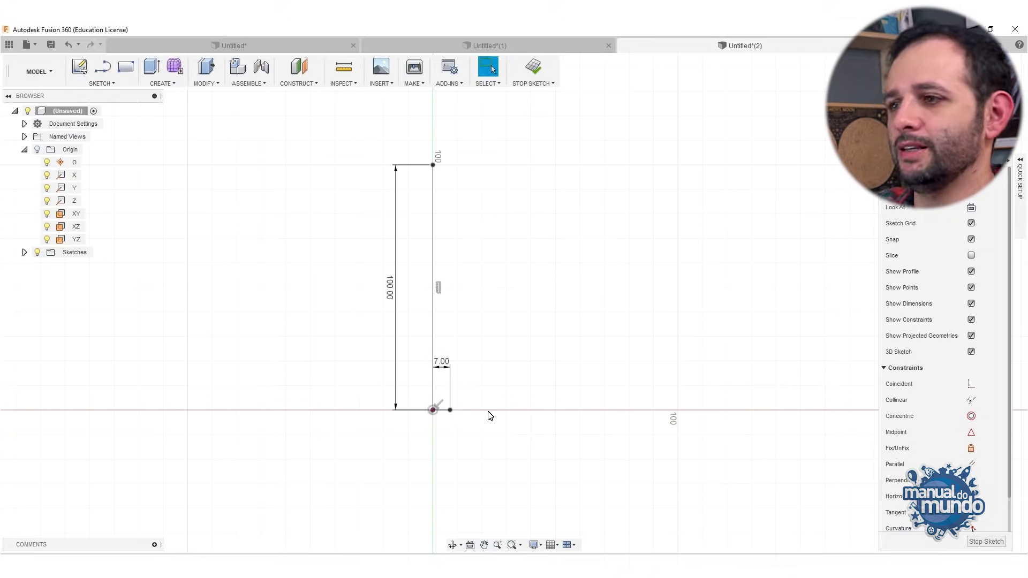
Step: Join the two lines' free ends with an outward 3-point arc of about 125 mm radius and dimension its centre to the upper endpoint
{"action": "left_click", "coordinate": [111, 84]}
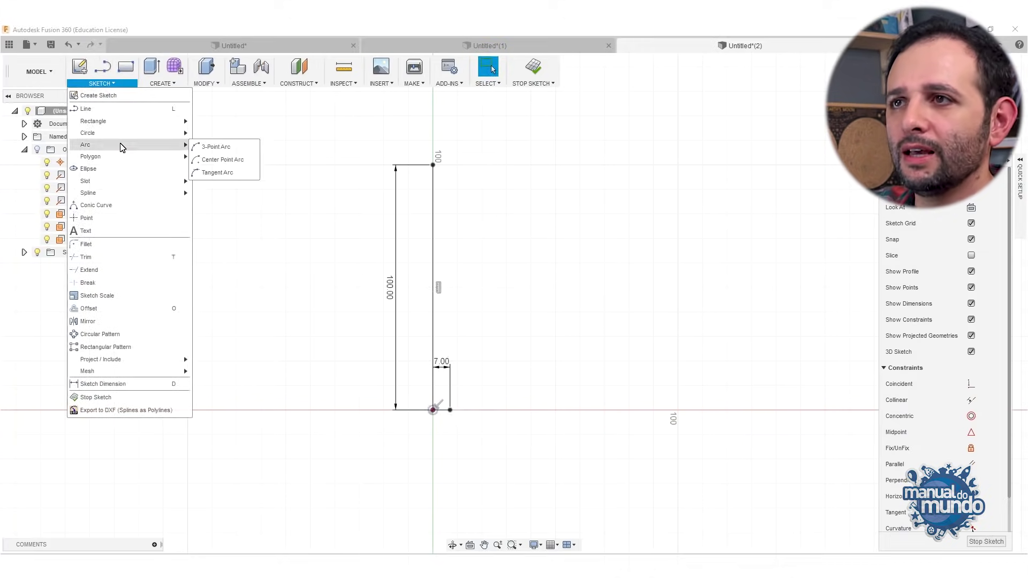
{"action": "left_click", "coordinate": [219, 146]}
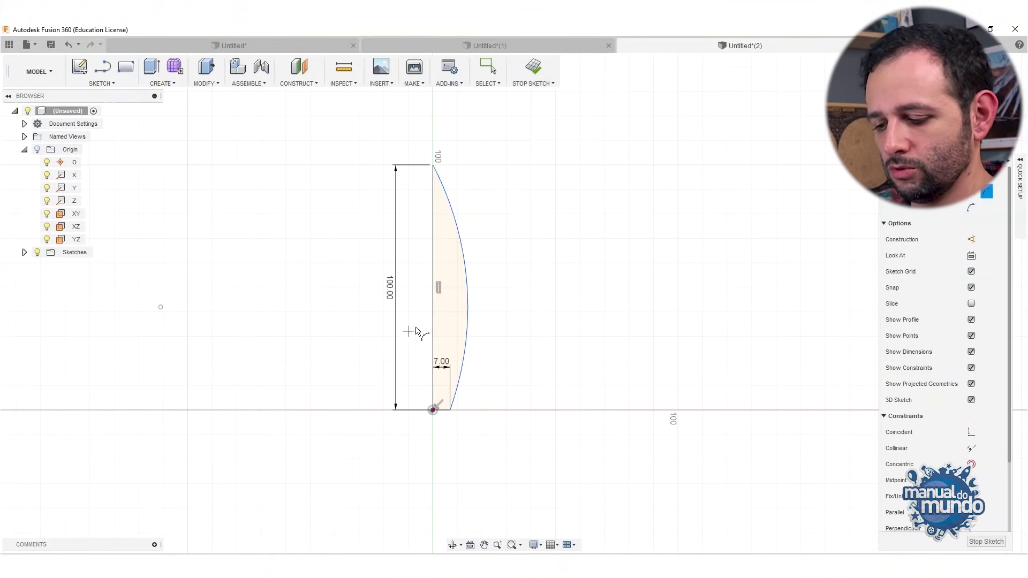
{"action": "key", "text": "d"}
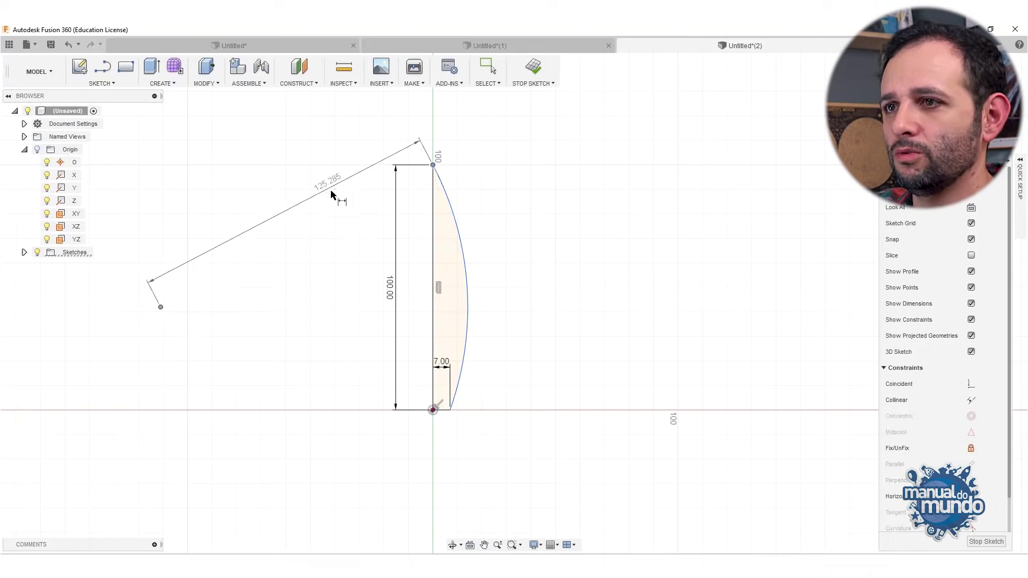
{"action": "left_click", "coordinate": [346, 215]}
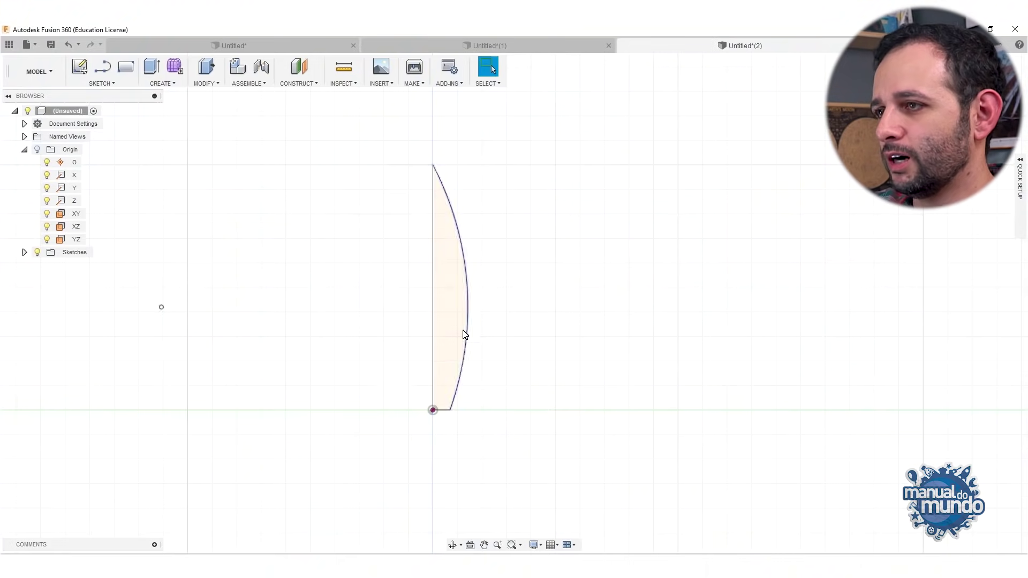
Step: Revolve the closed profile about its 100 mm vertical line as a new body
{"action": "left_click", "coordinate": [446, 319]}
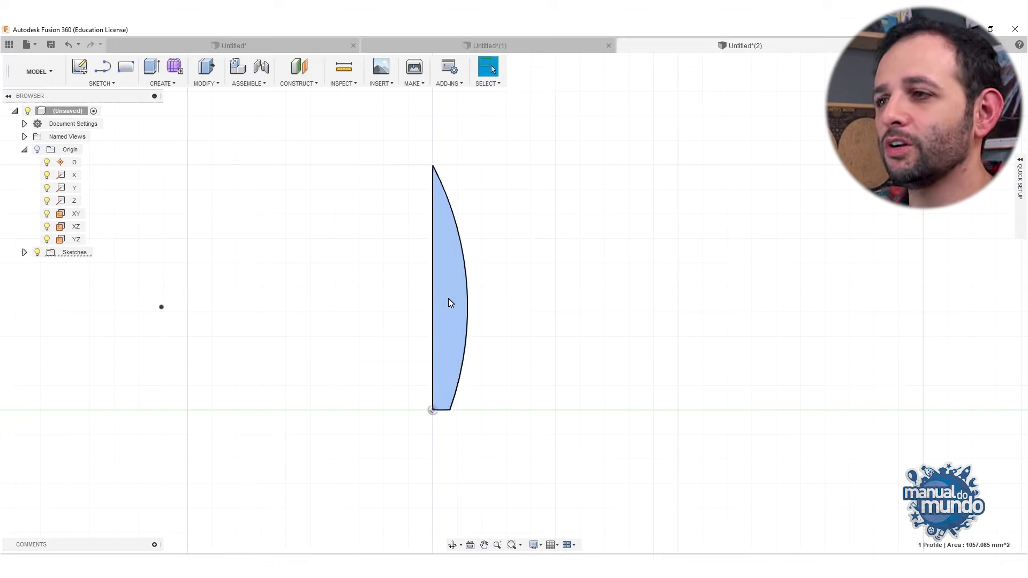
{"action": "left_click", "coordinate": [163, 83]}
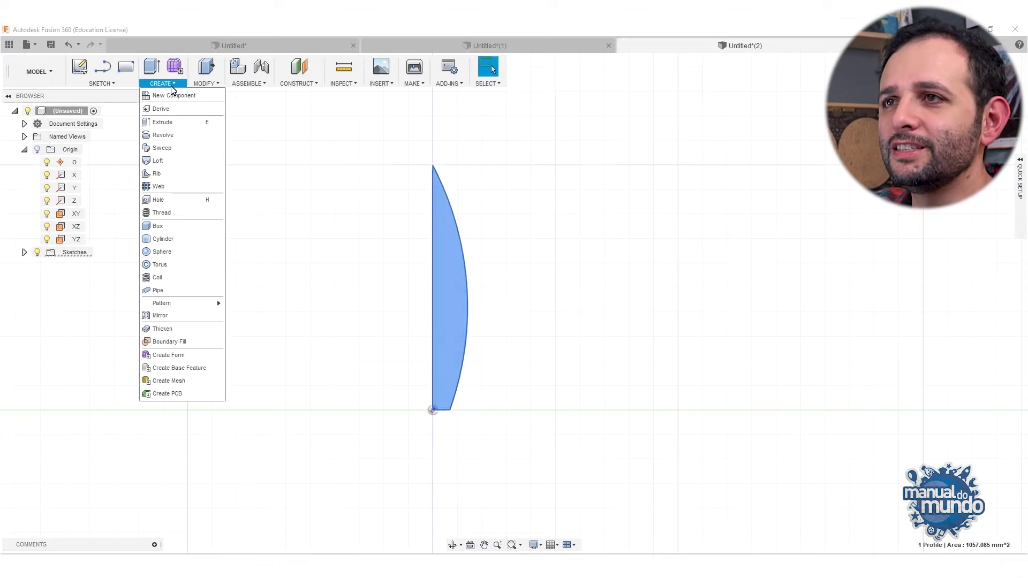
{"action": "left_click", "coordinate": [177, 137]}
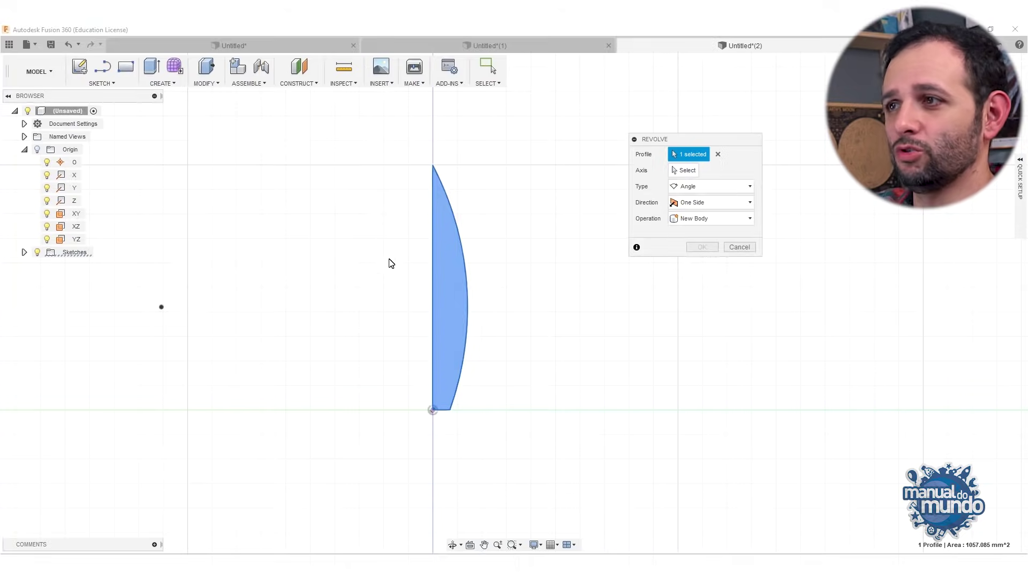
{"action": "left_click", "coordinate": [684, 171]}
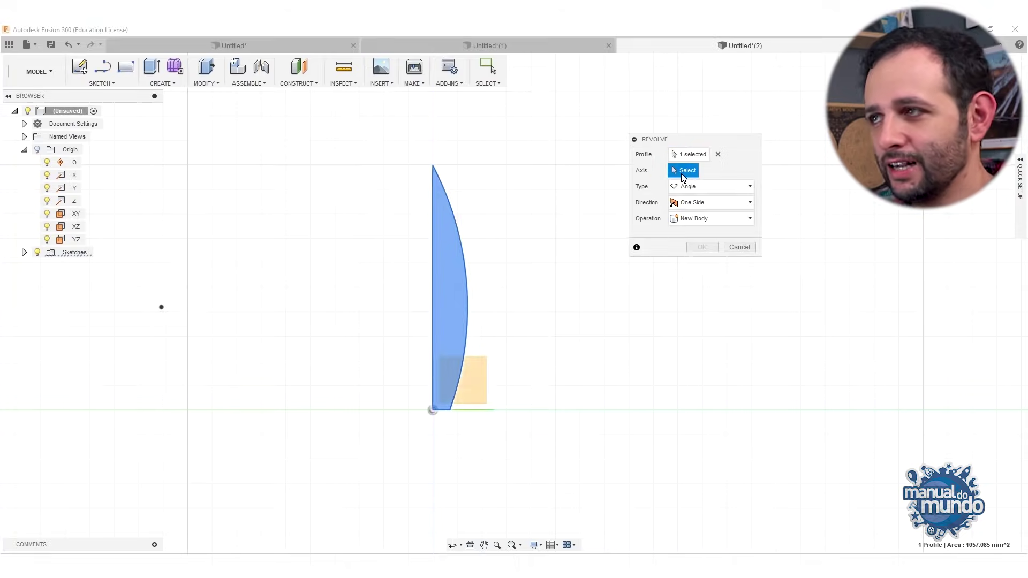
{"action": "left_click", "coordinate": [433, 289]}
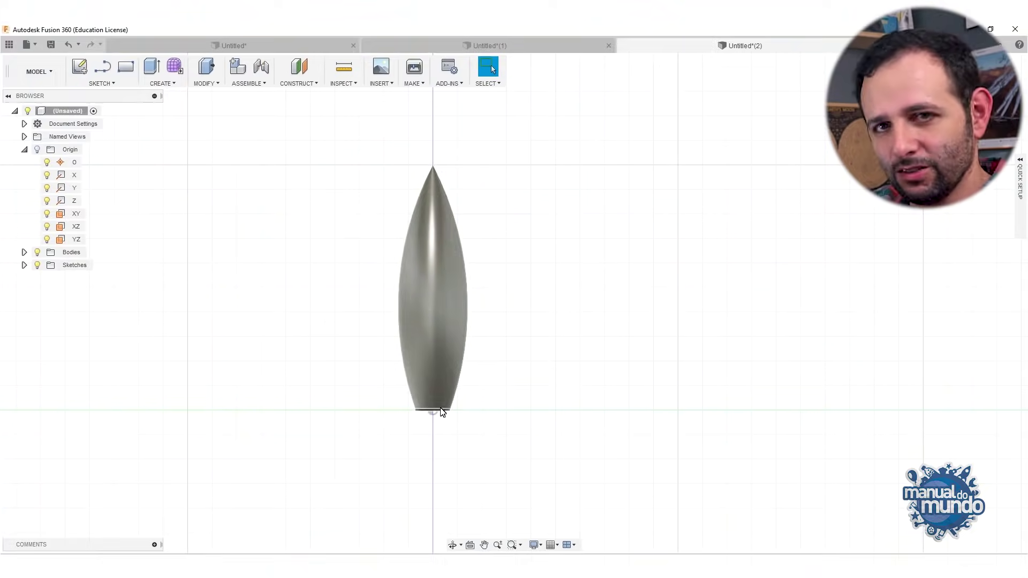
Step: Start a sketch on the YZ origin plane and project the revolved body's outline into it
{"action": "left_click", "coordinate": [81, 68]}
{"action": "left_click", "coordinate": [470, 396]}
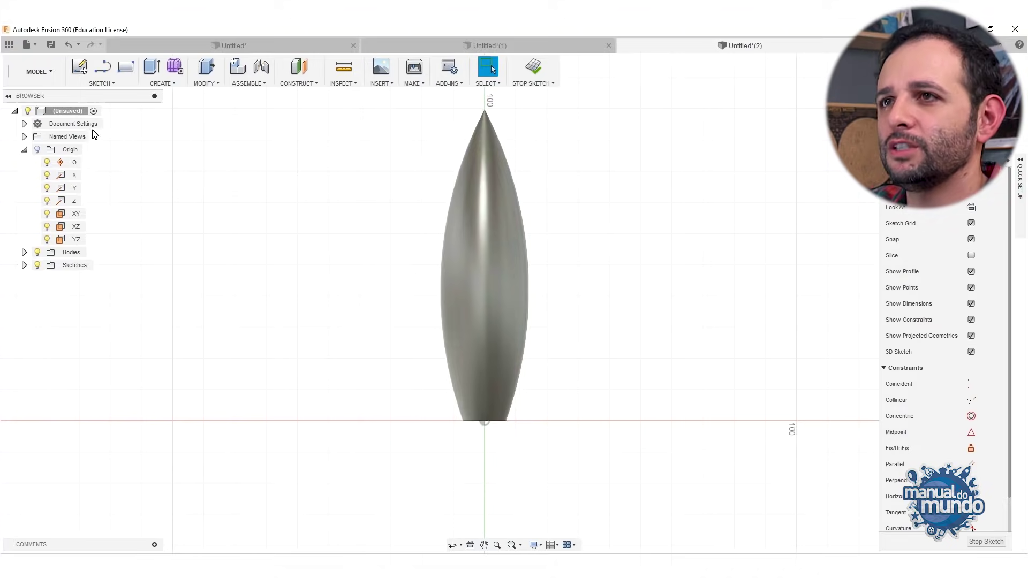
{"action": "left_click", "coordinate": [101, 83]}
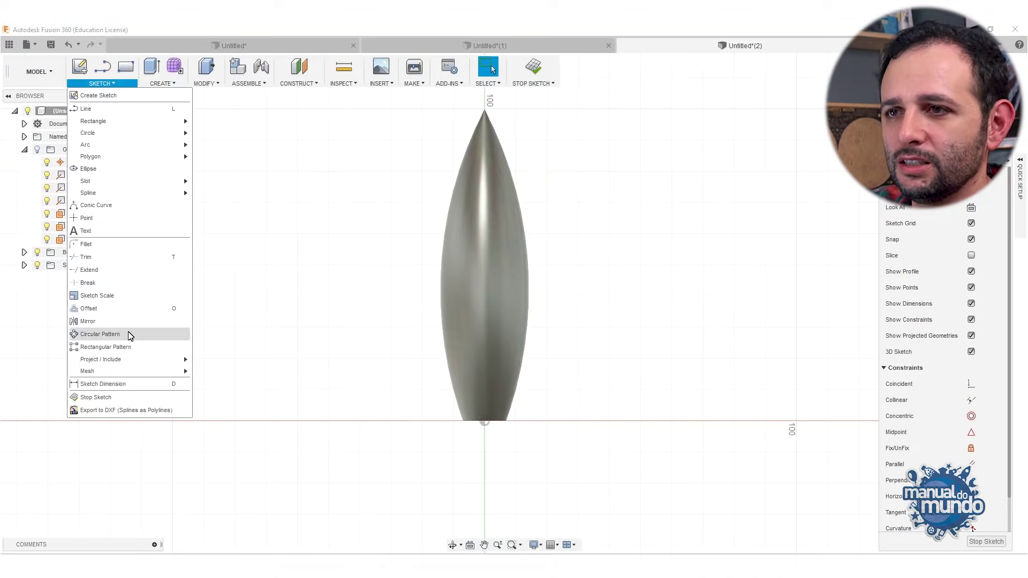
{"action": "mouse_move", "coordinate": [131, 360]}
{"action": "left_click", "coordinate": [257, 365]}
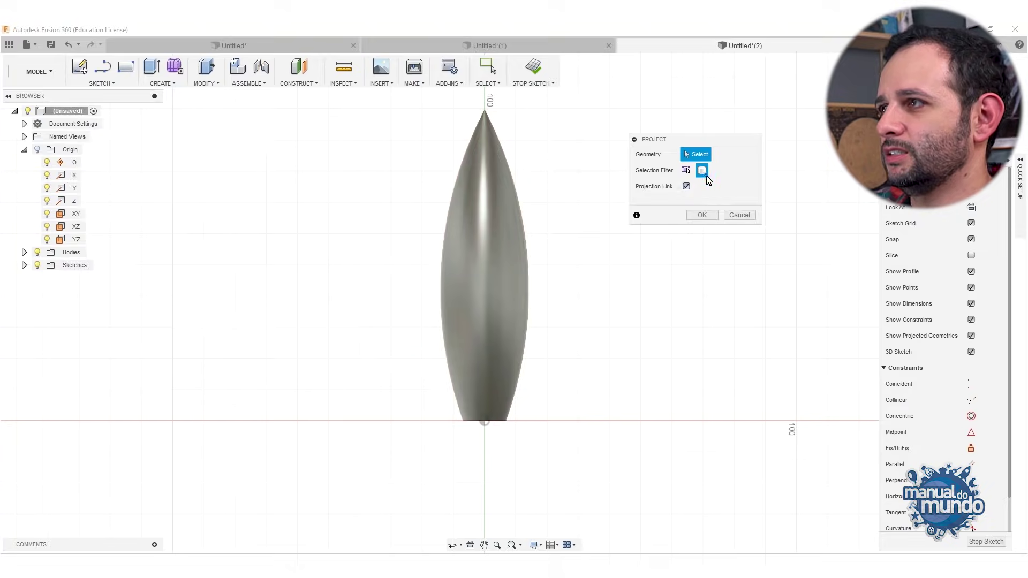
{"action": "left_click", "coordinate": [504, 208]}
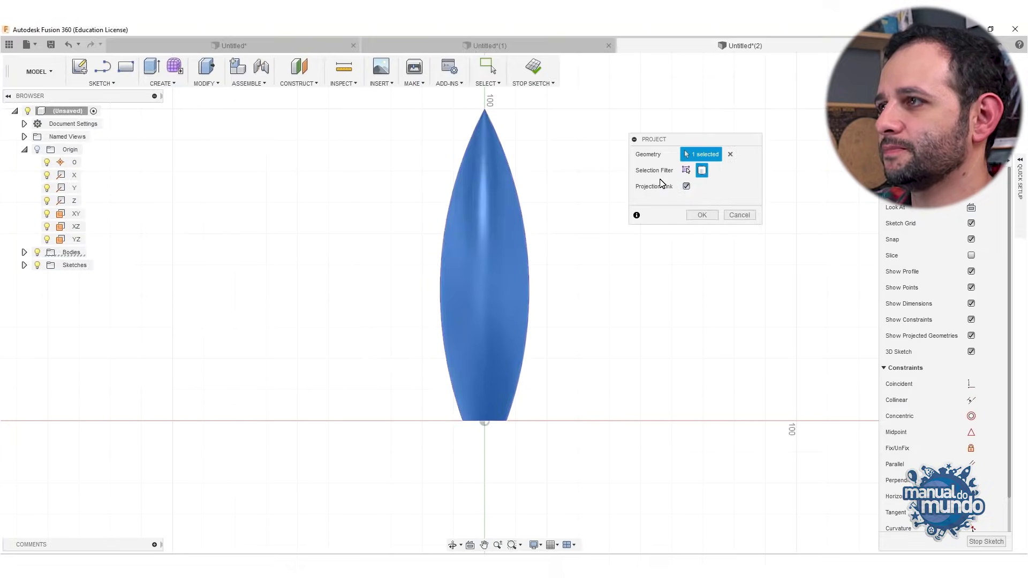
{"action": "left_click", "coordinate": [702, 215]}
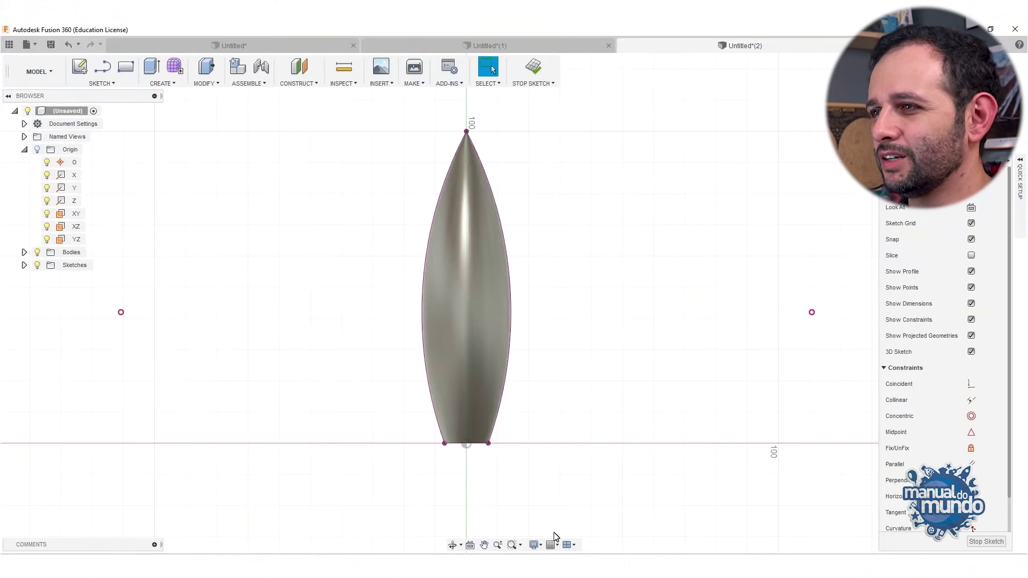
Step: Switch the visual style to wireframe so only the rocket body's outline is displayed
{"action": "left_click", "coordinate": [536, 546]}
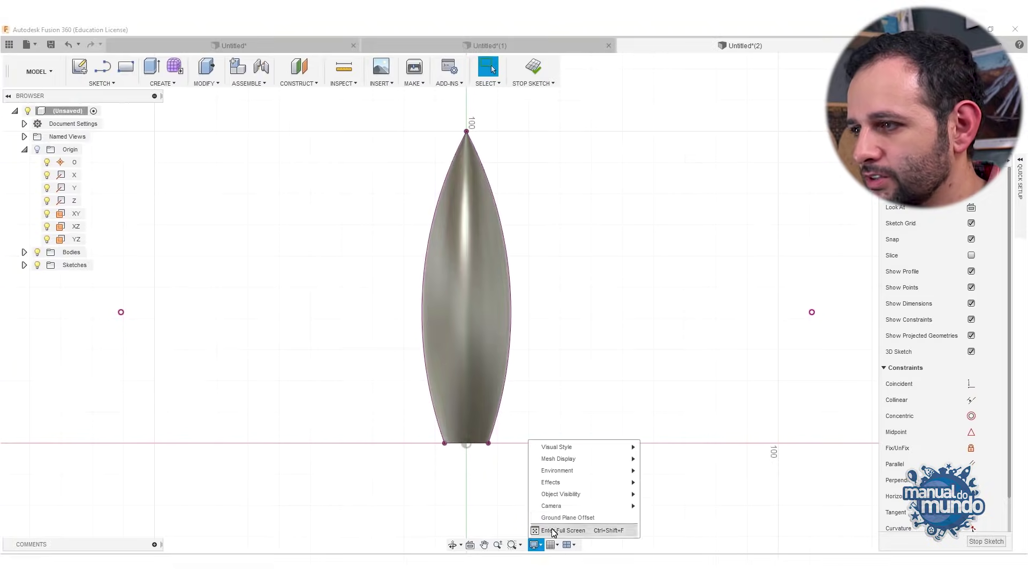
{"action": "mouse_move", "coordinate": [551, 449]}
{"action": "left_click", "coordinate": [676, 486]}
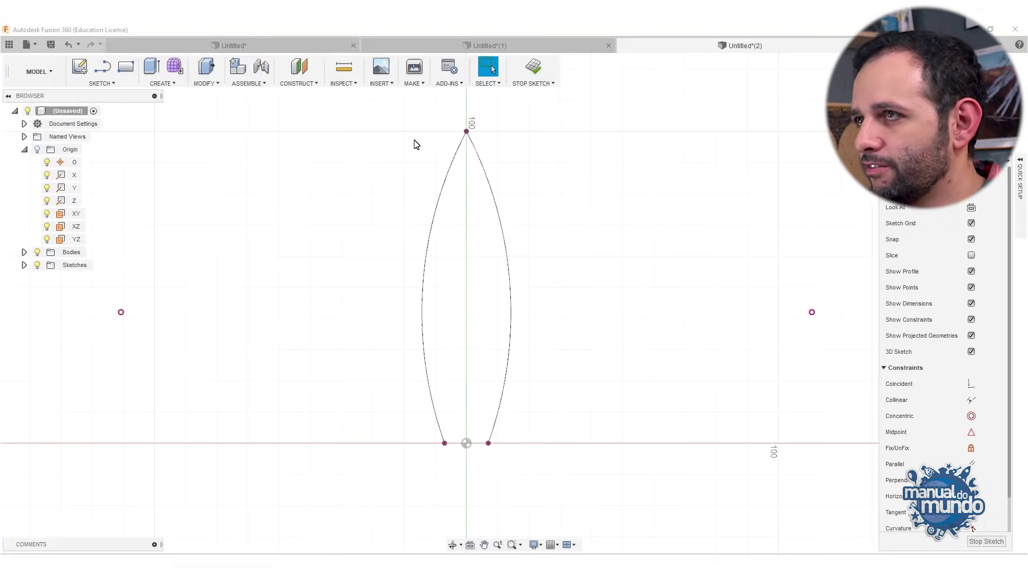
{"action": "scroll", "coordinate": [519, 409], "scroll_direction": "up", "scroll_amount": 3}
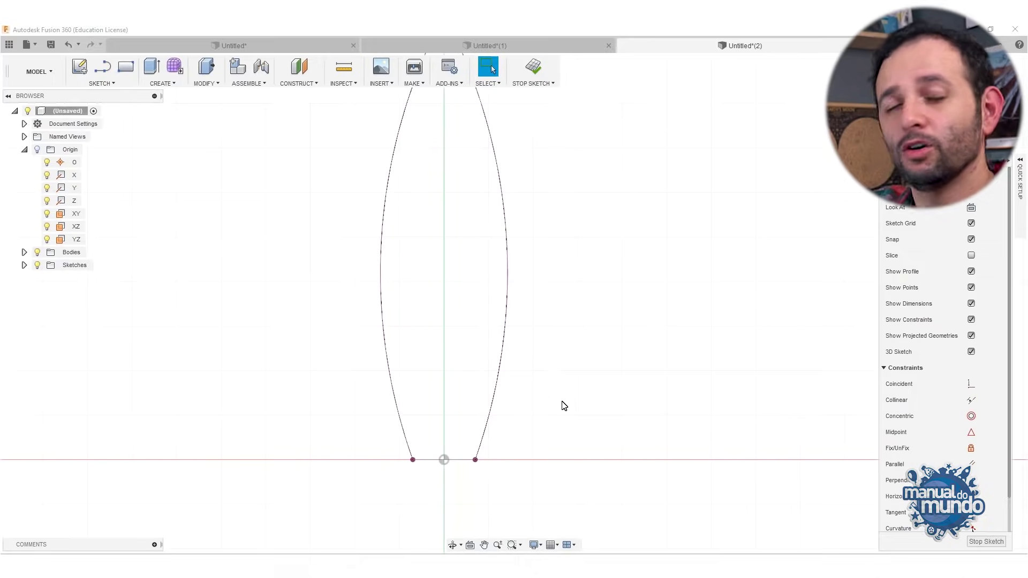
Step: Sketch a curved fin from two 3-point arcs that start on the body's lower side and meet at a point just below the base
{"action": "left_click", "coordinate": [98, 83]}
{"action": "mouse_move", "coordinate": [110, 150]}
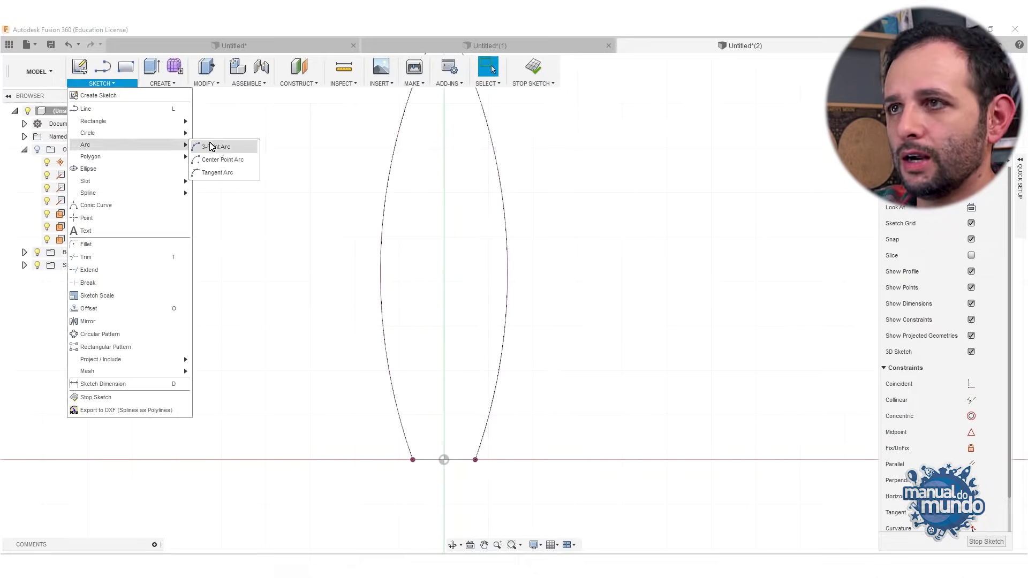
{"action": "left_click", "coordinate": [212, 146]}
{"action": "left_click", "coordinate": [504, 336]}
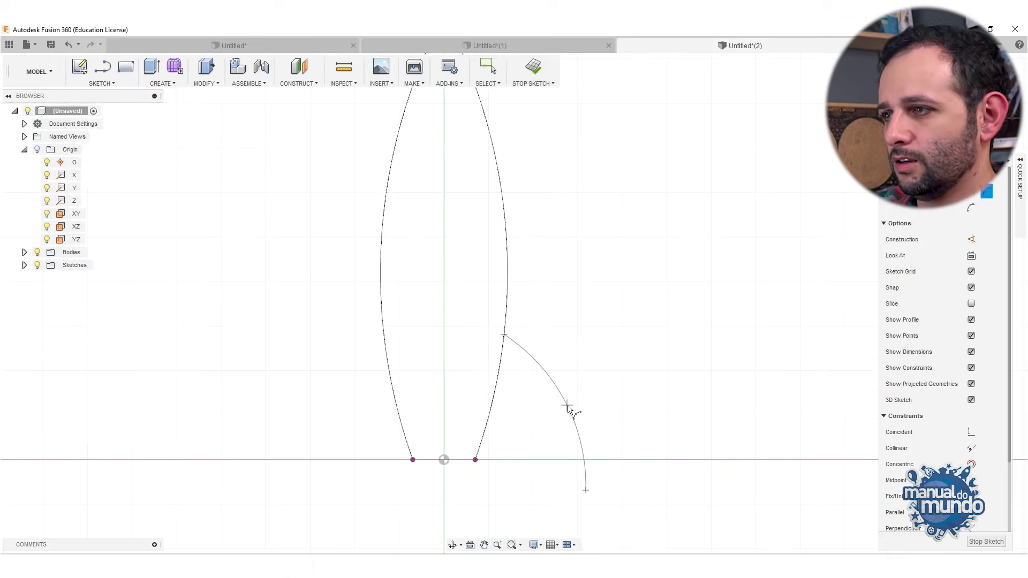
{"action": "left_click", "coordinate": [495, 390]}
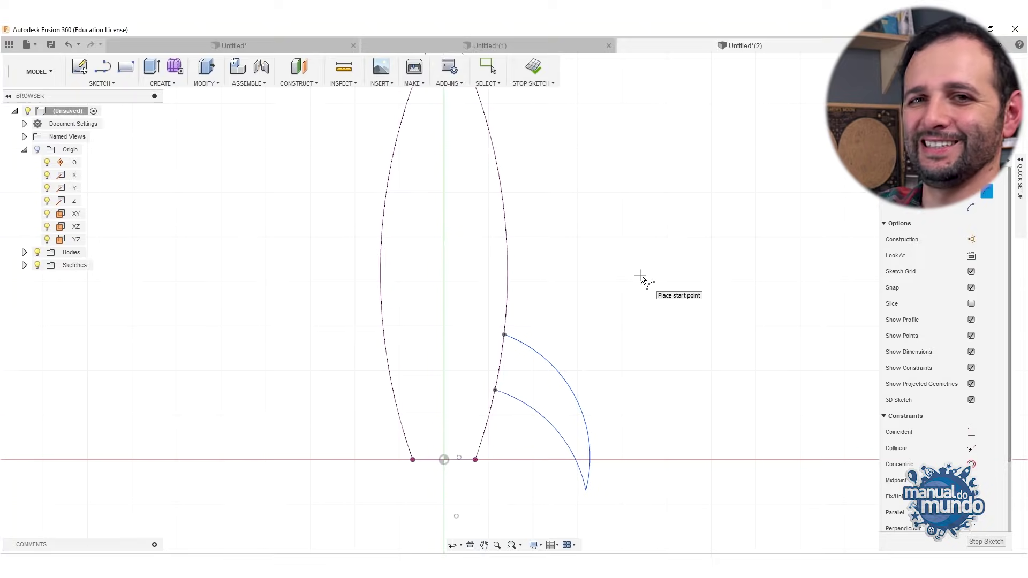
{"action": "scroll", "coordinate": [494, 361], "scroll_direction": "down", "scroll_amount": 3}
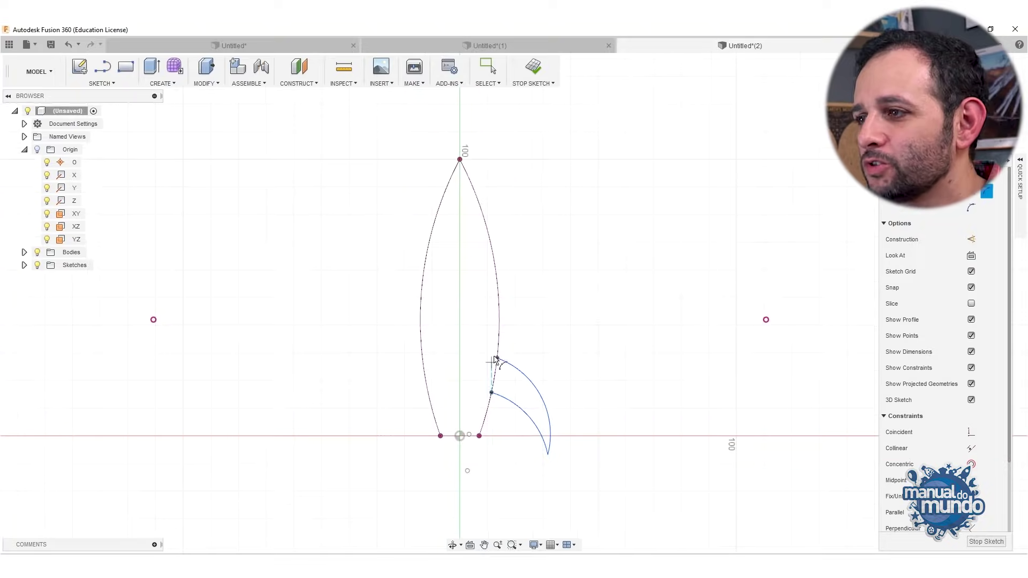
{"action": "scroll", "coordinate": [490, 418], "scroll_direction": "up", "scroll_amount": 3}
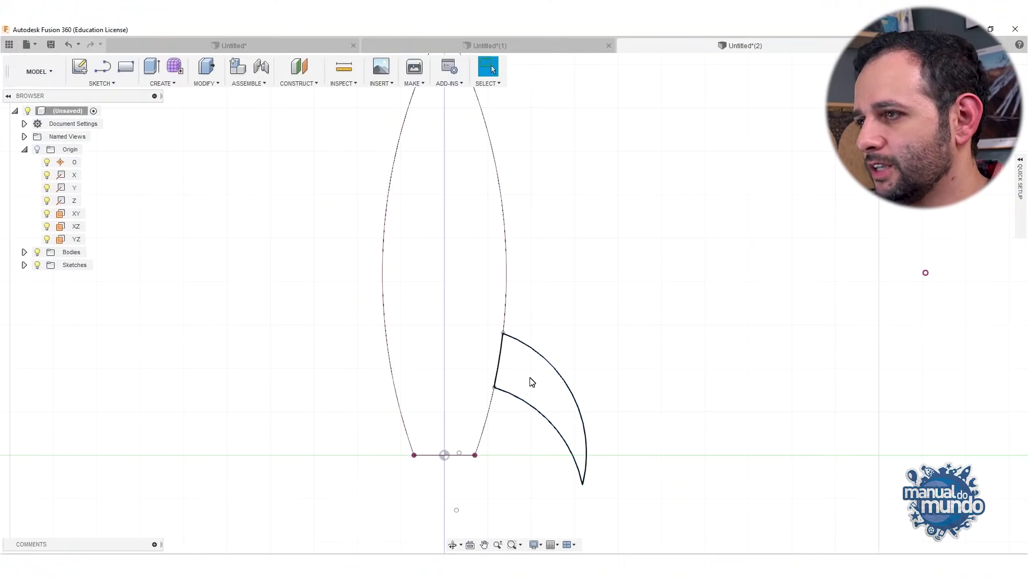
Step: Extrude the fin profile as a new body with a two-sided direction and 5 mm on the first side
{"action": "left_click", "coordinate": [531, 381]}
{"action": "right_click", "coordinate": [526, 382]}
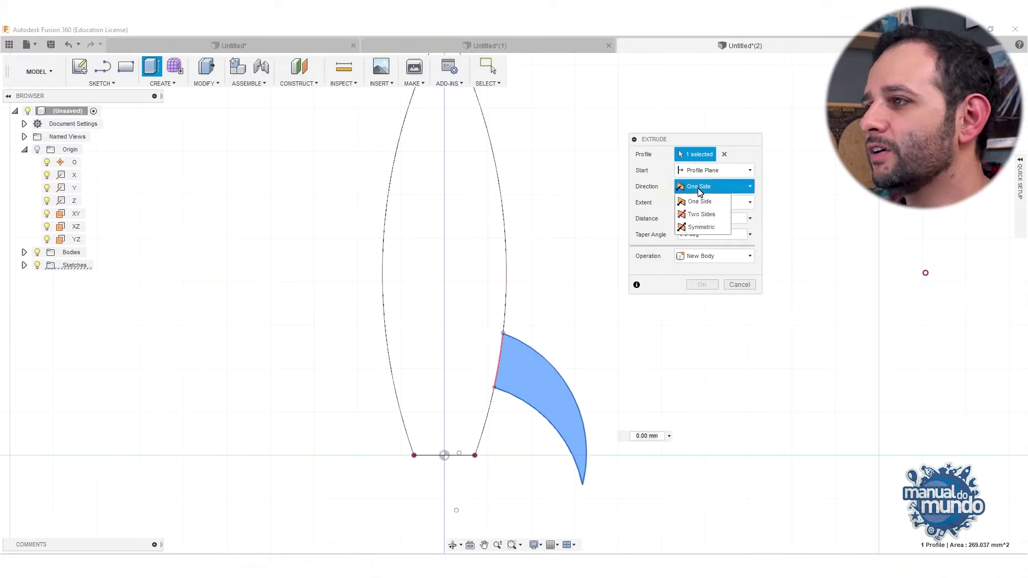
{"action": "left_click", "coordinate": [700, 214]}
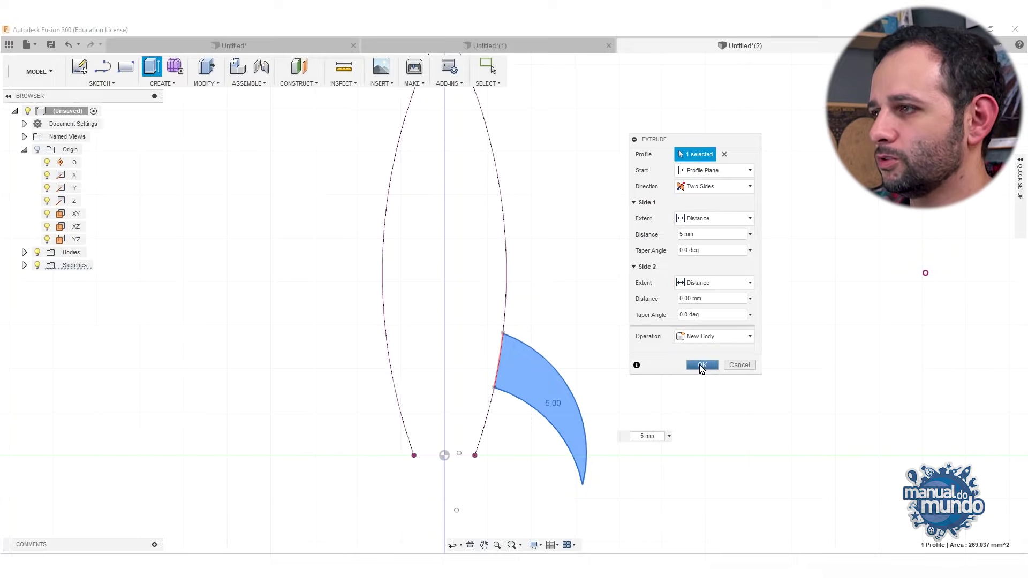
{"action": "left_click", "coordinate": [702, 366]}
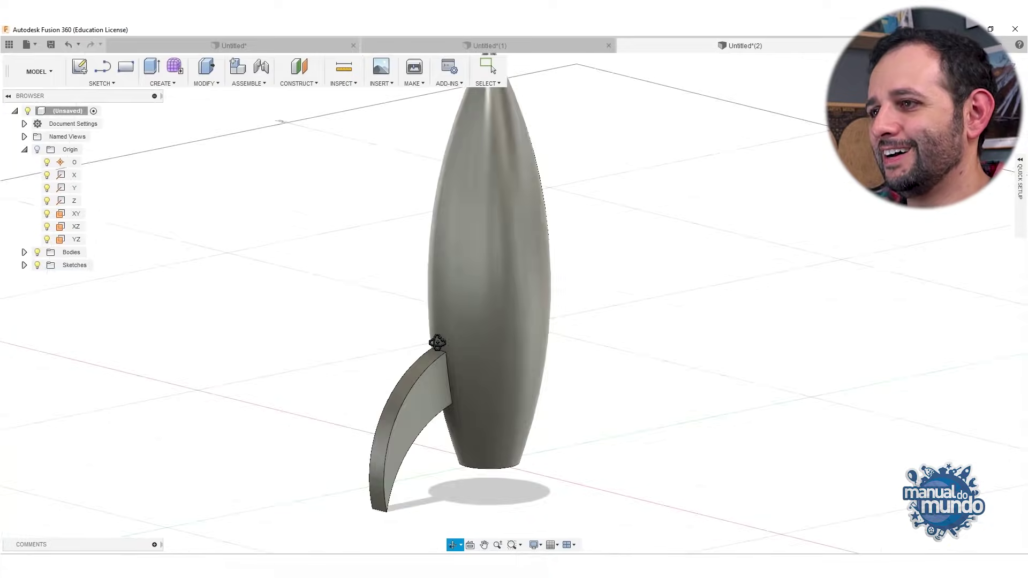
Step: Set up a full circular pattern of the fin body about the rocket's circular base edge
{"action": "left_click_drag", "start_coordinate": [437, 343], "coordinate": [553, 336]}
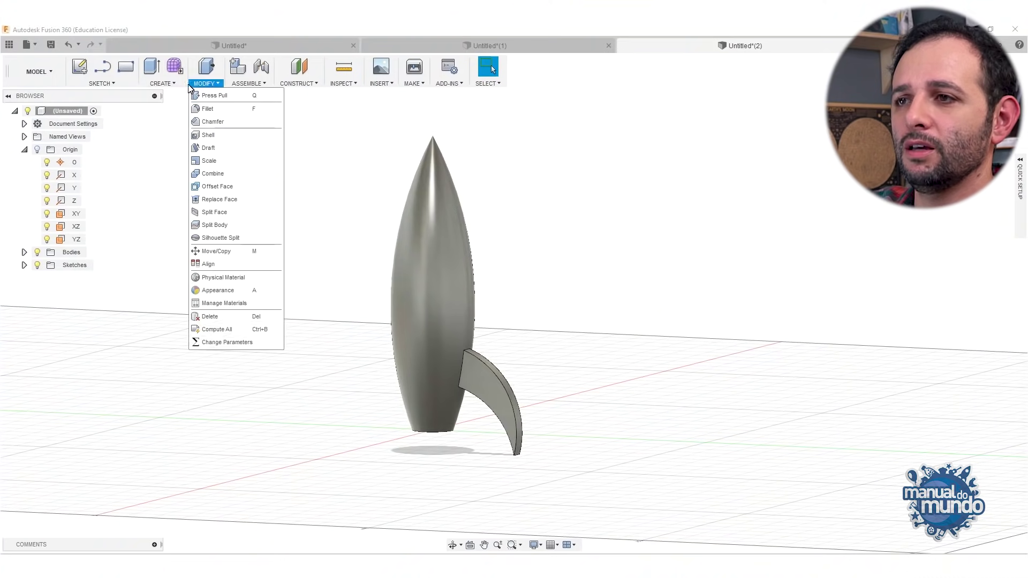
{"action": "left_click", "coordinate": [162, 83]}
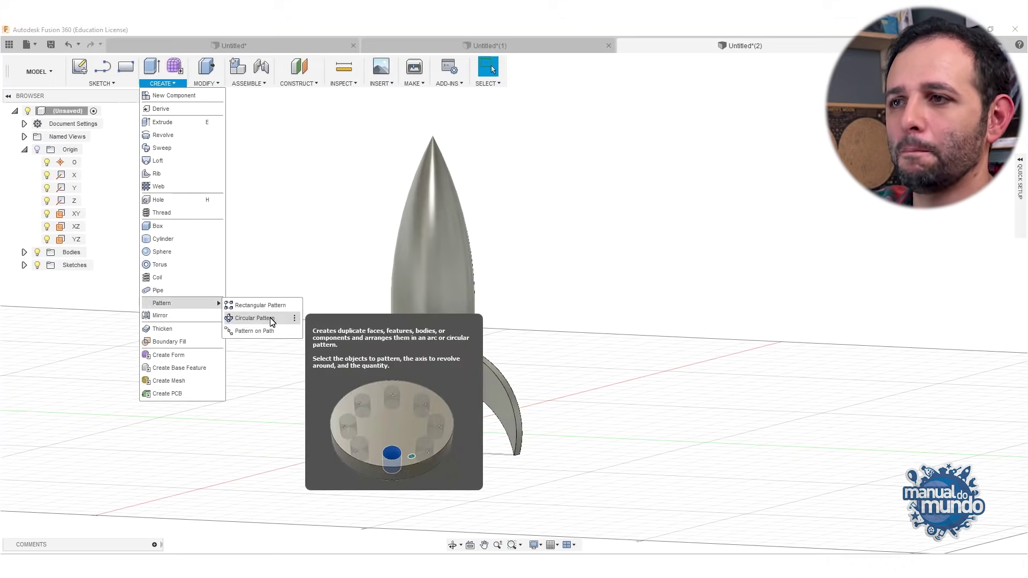
{"action": "left_click", "coordinate": [272, 322]}
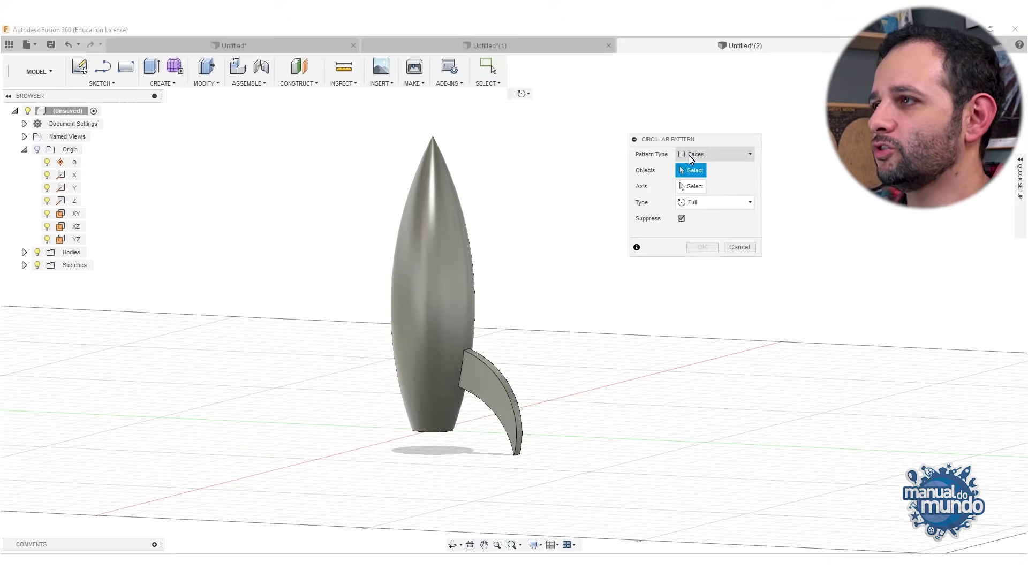
{"action": "left_click", "coordinate": [688, 155]}
{"action": "left_click", "coordinate": [708, 182]}
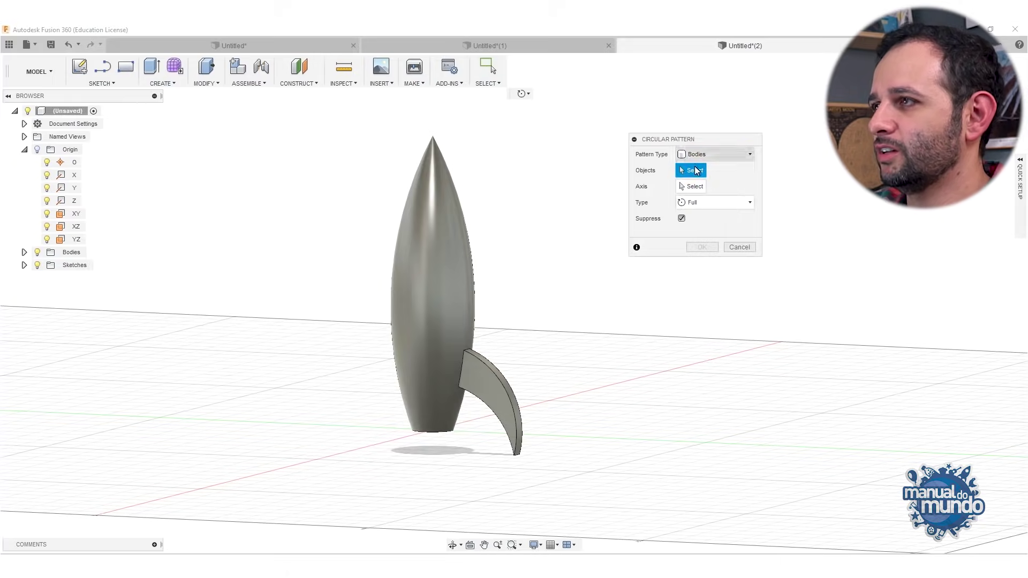
{"action": "left_click", "coordinate": [490, 378]}
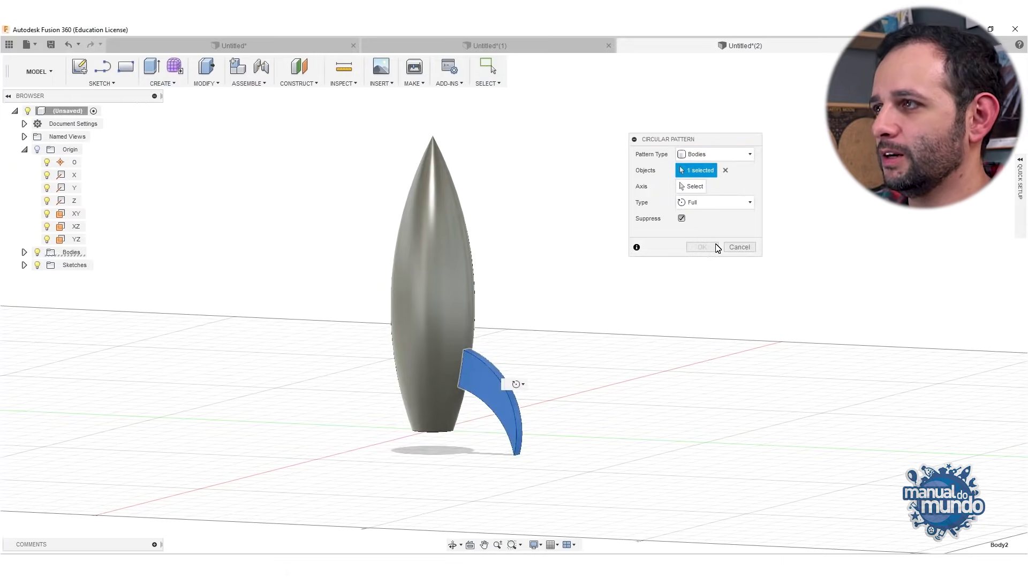
{"action": "left_click", "coordinate": [692, 187]}
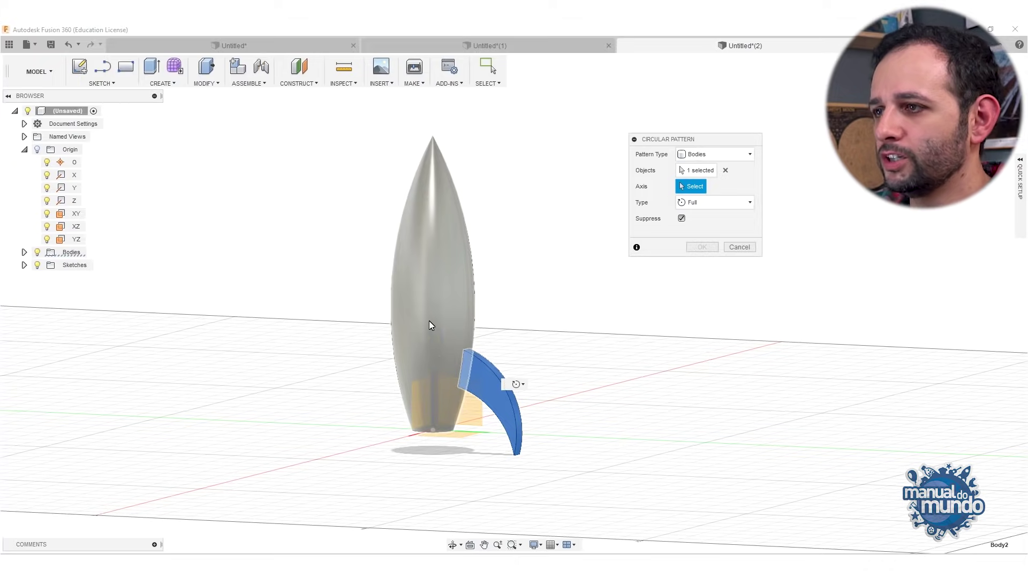
{"action": "scroll", "coordinate": [420, 361], "scroll_direction": "down", "scroll_amount": 3}
{"action": "scroll", "coordinate": [422, 361], "scroll_direction": "up", "scroll_amount": 5}
{"action": "middle_click_drag", "start_coordinate": [422, 361], "coordinate": [444, 372], "text": "shift"}
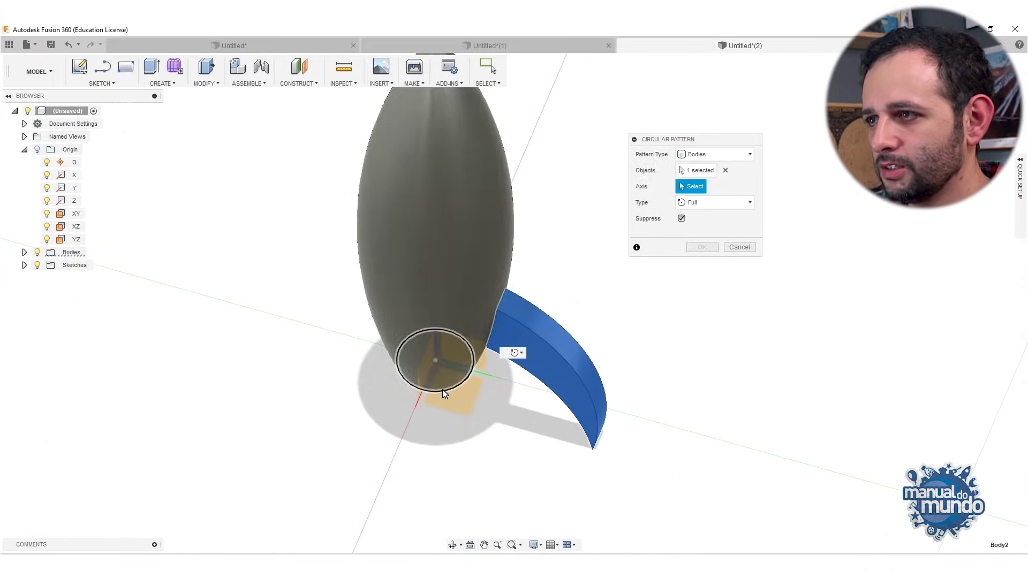
{"action": "left_click", "coordinate": [442, 389]}
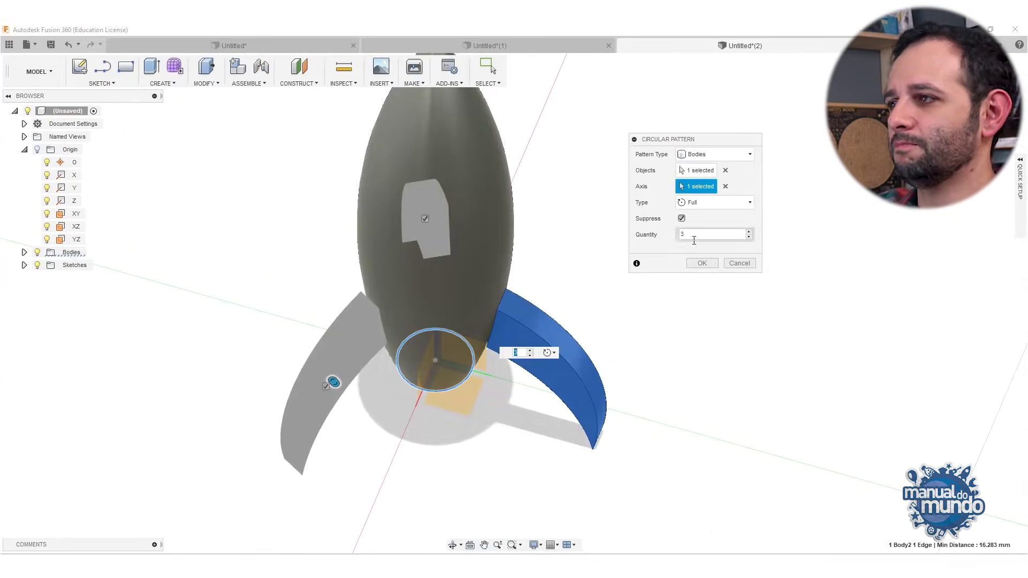
Step: Try a quantity of 5 fins in the circular pattern, complete the pattern and undo it
{"action": "scroll", "coordinate": [394, 285], "scroll_direction": "down", "scroll_amount": 3}
{"action": "middle_click_drag", "start_coordinate": [393, 286], "coordinate": [546, 280], "text": "shift"}
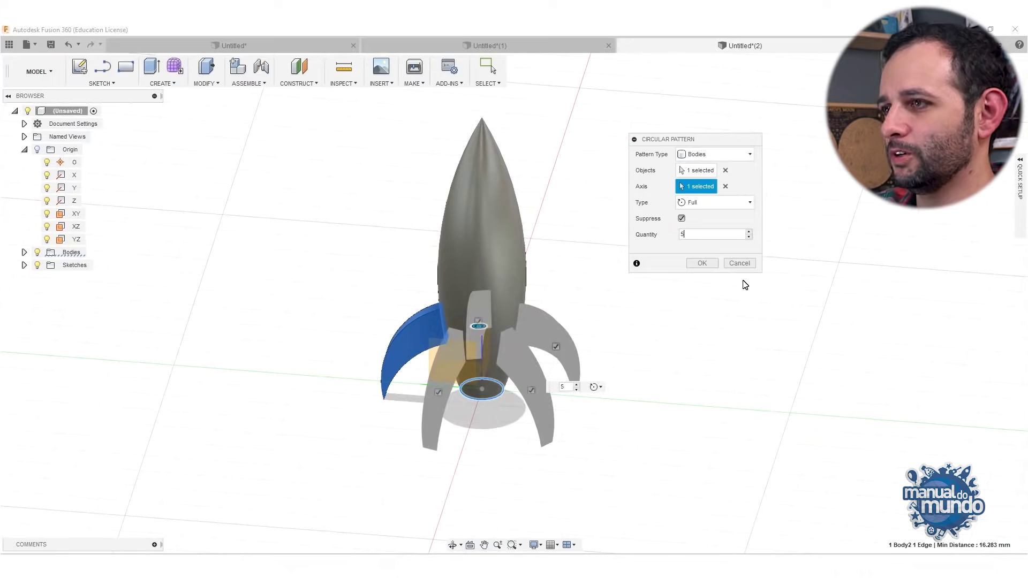
{"action": "middle_click_drag", "start_coordinate": [570, 280], "coordinate": [444, 290], "text": "shift"}
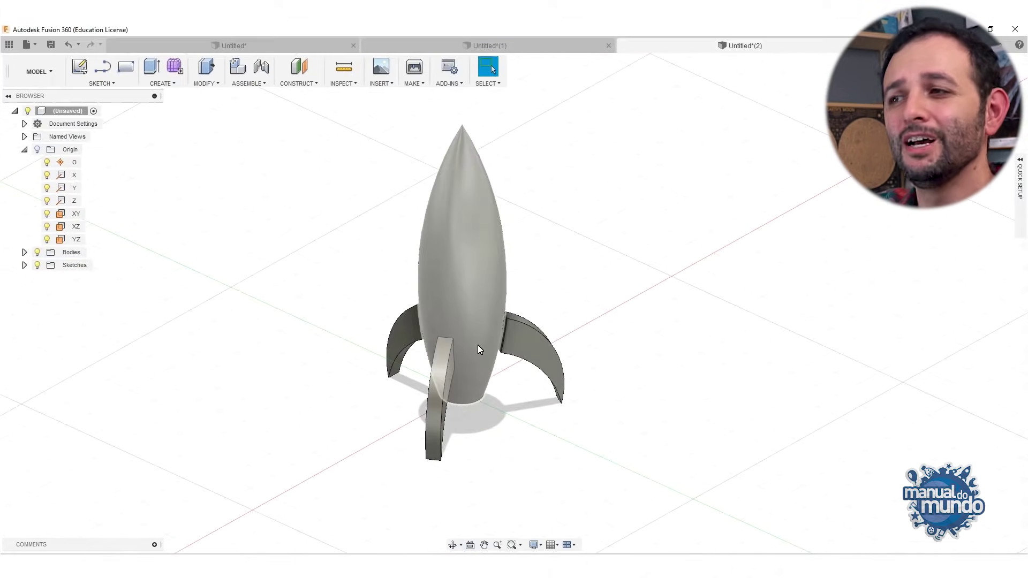
{"action": "key", "text": "ctrl+z"}
Step: Fillet the fin's four long curved edges with a 2 mm constant radius
{"action": "middle_click_drag", "start_coordinate": [397, 323], "coordinate": [606, 319], "text": "shift"}
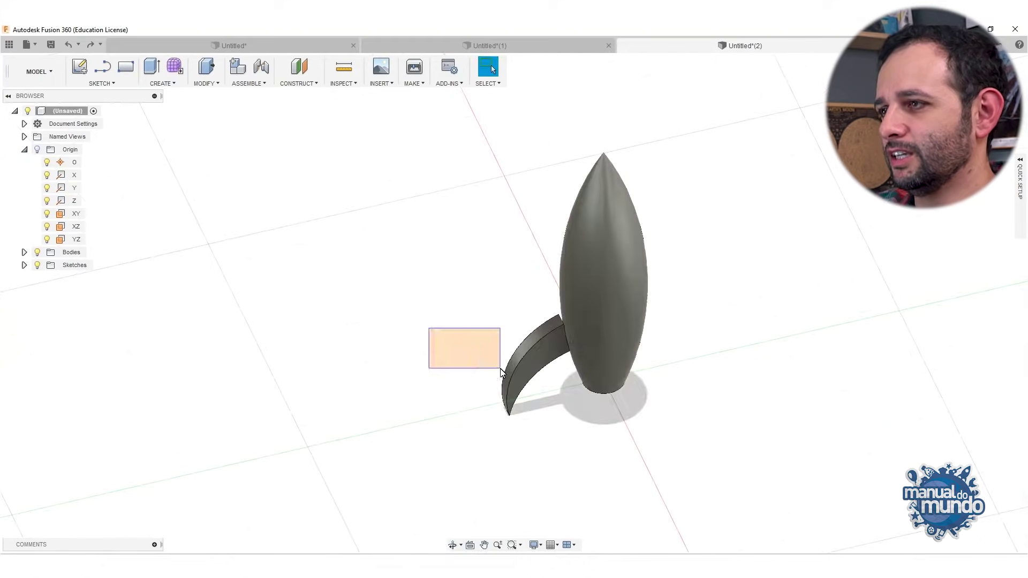
{"action": "middle_click_drag", "start_coordinate": [473, 335], "coordinate": [575, 414], "text": "shift"}
{"action": "scroll", "coordinate": [571, 410], "scroll_direction": "up", "scroll_amount": 3}
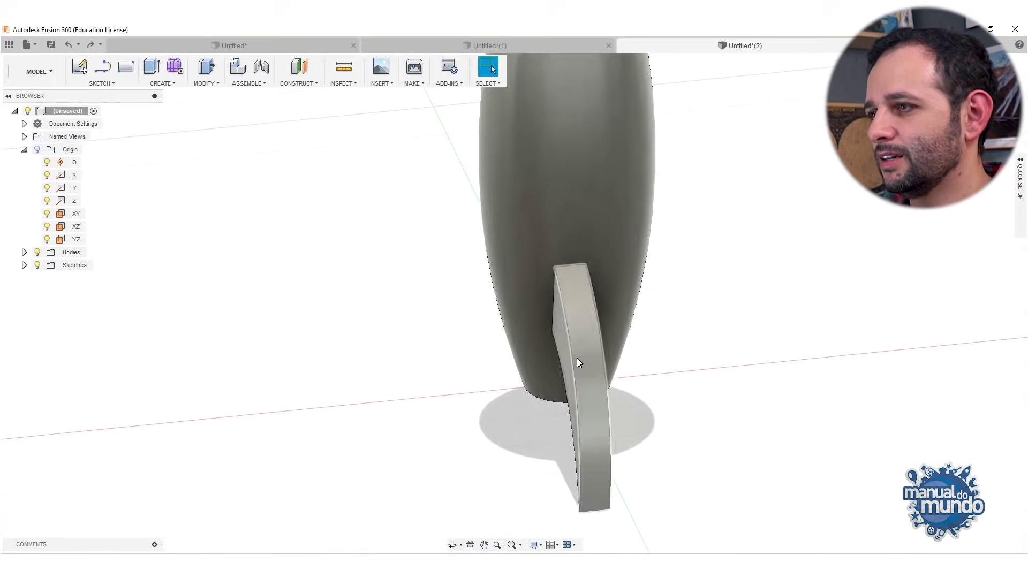
{"action": "left_click", "coordinate": [571, 358]}
{"action": "left_click", "coordinate": [602, 365], "text": "ctrl"}
{"action": "middle_click_drag", "start_coordinate": [533, 390], "coordinate": [625, 320], "text": "shift"}
{"action": "left_click", "coordinate": [626, 321], "text": "ctrl"}
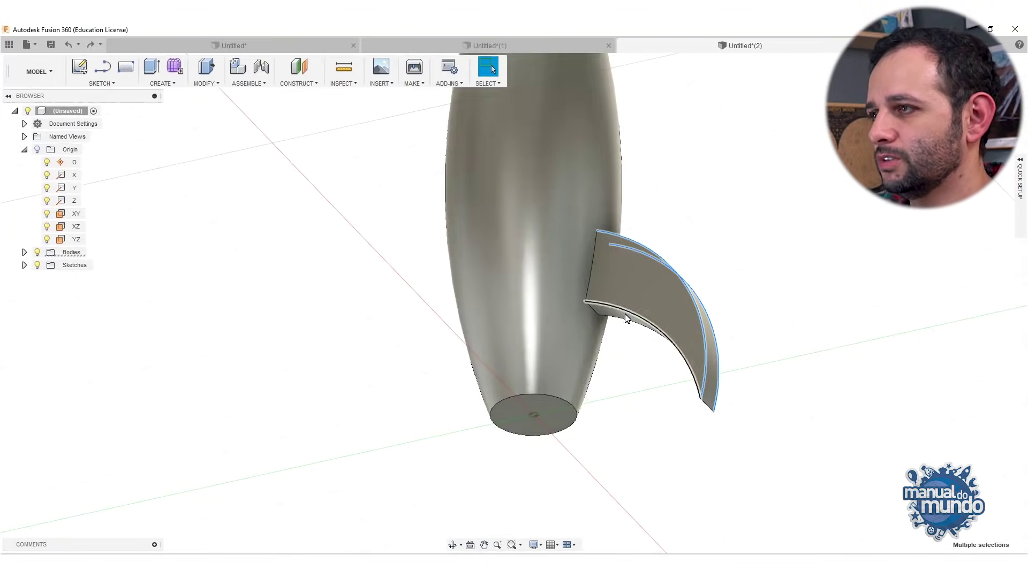
{"action": "left_click", "coordinate": [218, 84]}
{"action": "left_click", "coordinate": [209, 108]}
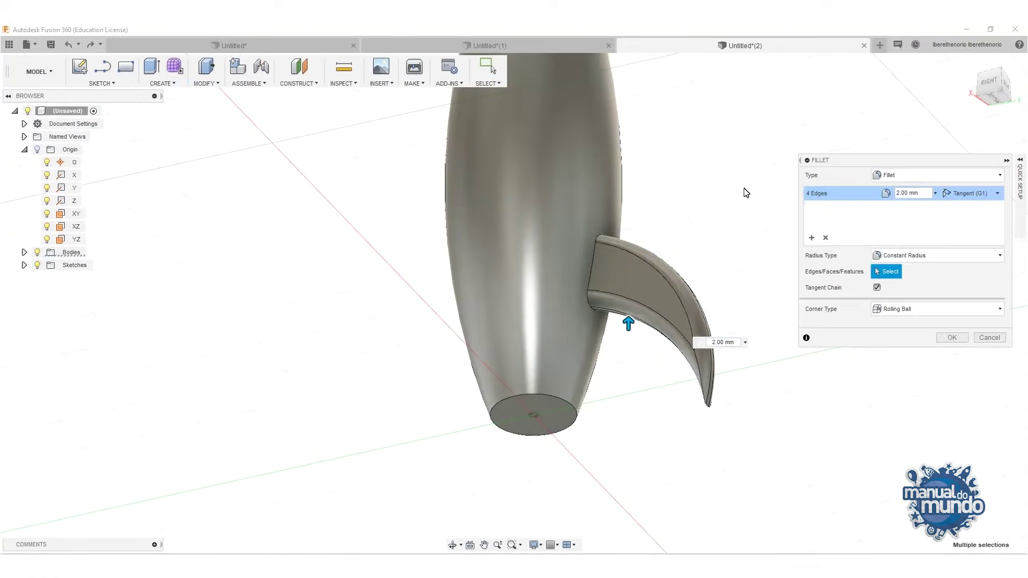
{"action": "middle_click_drag", "start_coordinate": [672, 246], "coordinate": [659, 279], "text": "shift"}
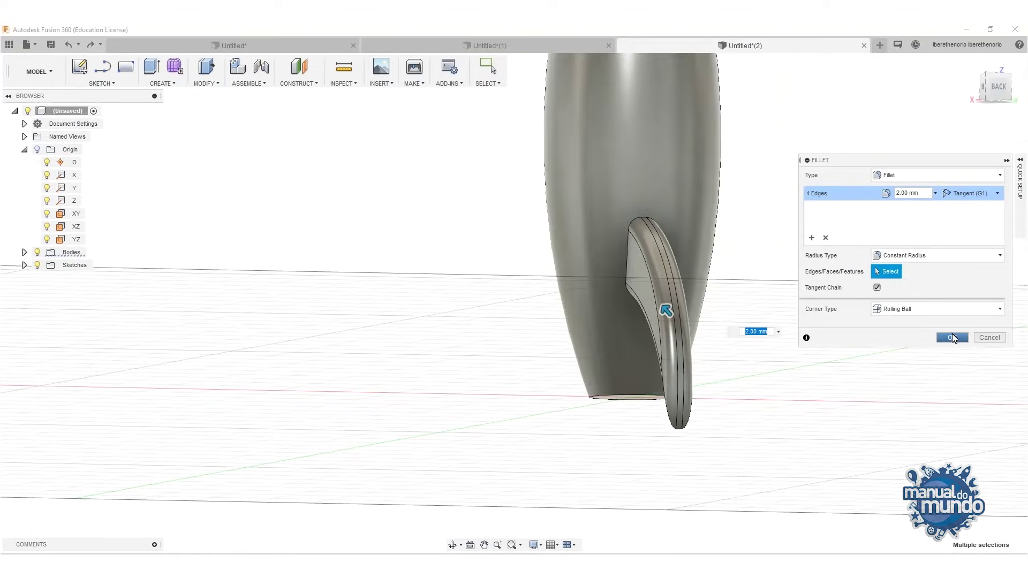
{"action": "left_click", "coordinate": [952, 337]}
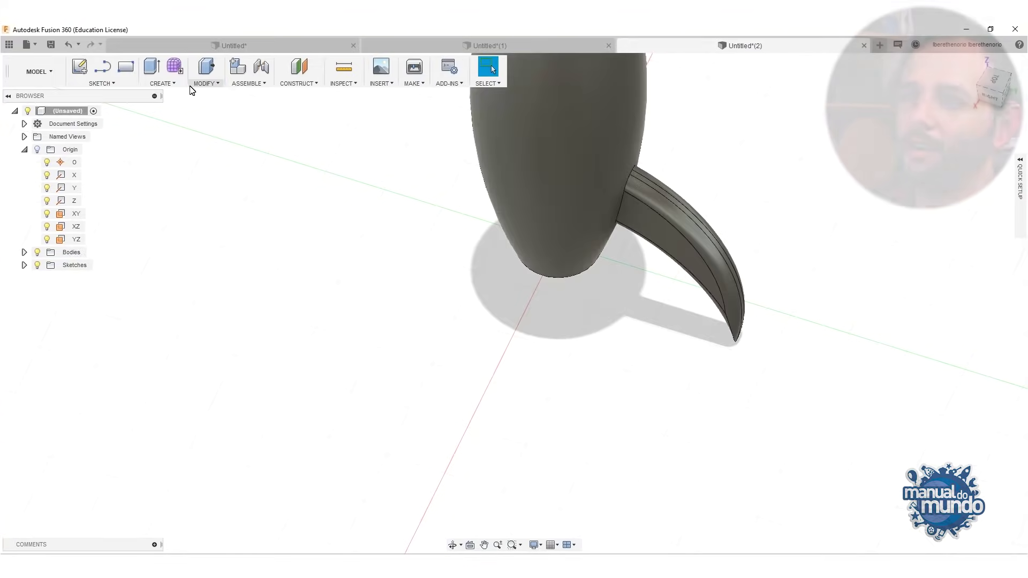
Step: Create a full circular pattern of the filleted fin body about the rocket's circular base edge, with a quantity of 3
{"action": "left_click", "coordinate": [162, 83]}
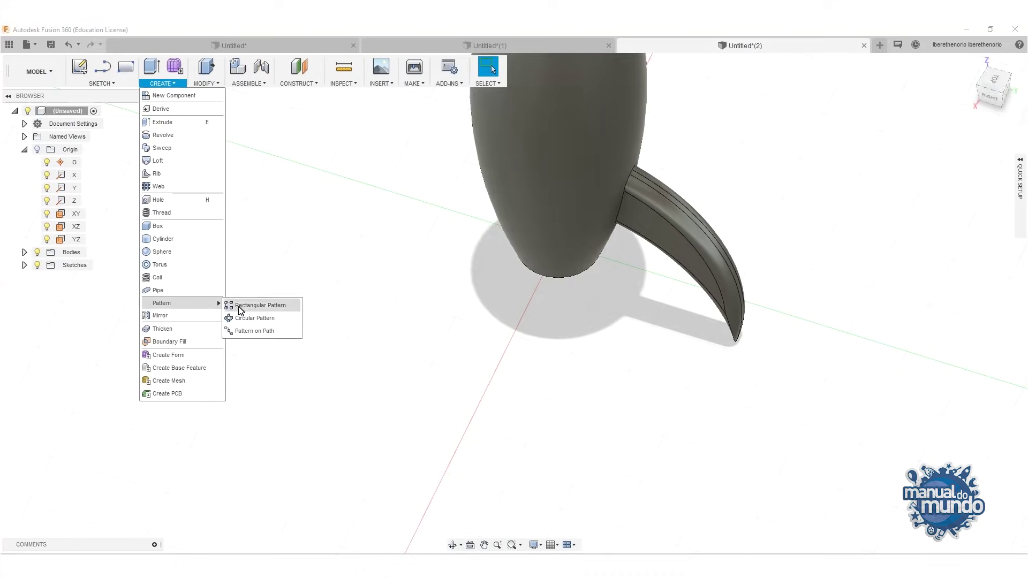
{"action": "left_click", "coordinate": [242, 318]}
{"action": "left_click_drag", "start_coordinate": [705, 139], "coordinate": [667, 291]}
{"action": "left_click", "coordinate": [734, 305]}
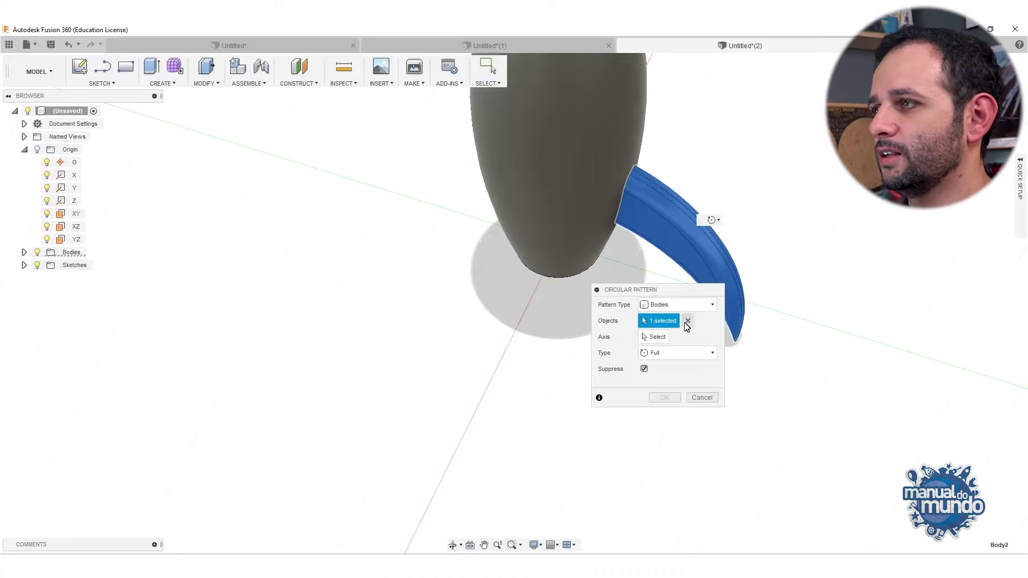
{"action": "left_click", "coordinate": [654, 337]}
{"action": "left_click", "coordinate": [569, 278]}
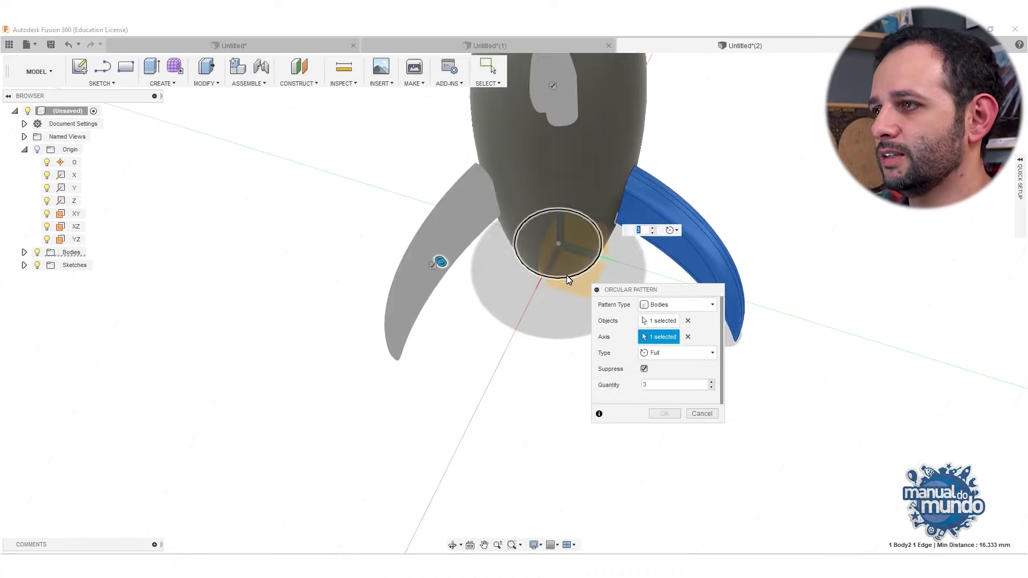
{"action": "left_click", "coordinate": [667, 413]}
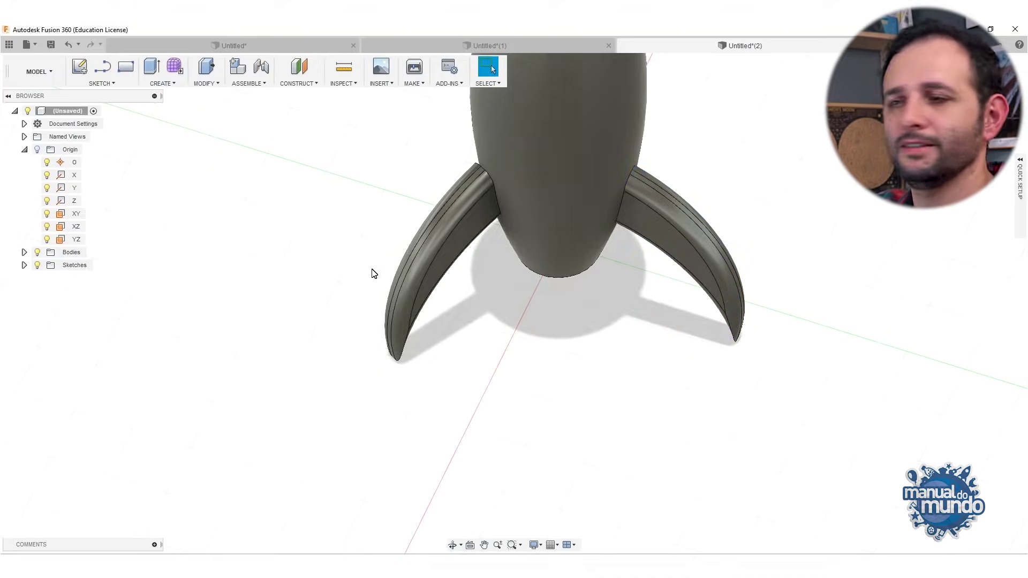
Step: Cut a countersunk hole at the centre of the rocket's flat base, with a 10 mm countersink diameter and 90° angle
{"action": "left_click_drag", "start_coordinate": [415, 236], "coordinate": [519, 225]}
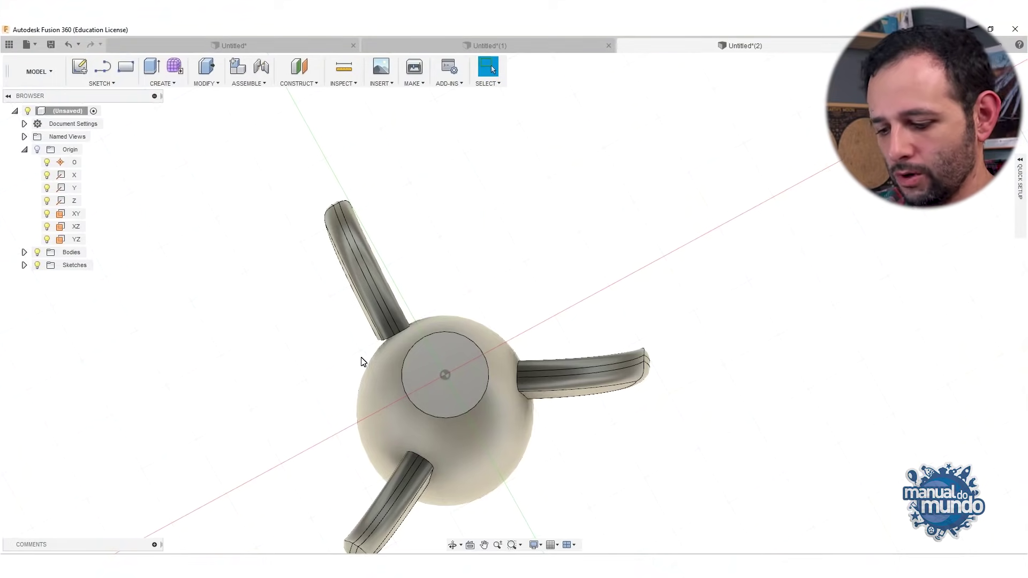
{"action": "key", "text": "h"}
{"action": "left_click", "coordinate": [445, 375]}
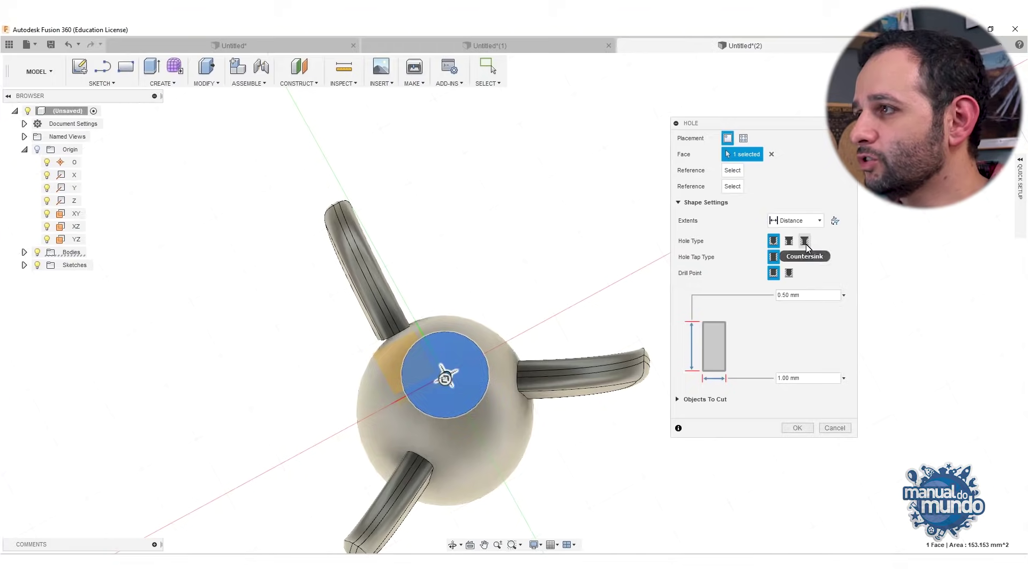
{"action": "left_click", "coordinate": [805, 242]}
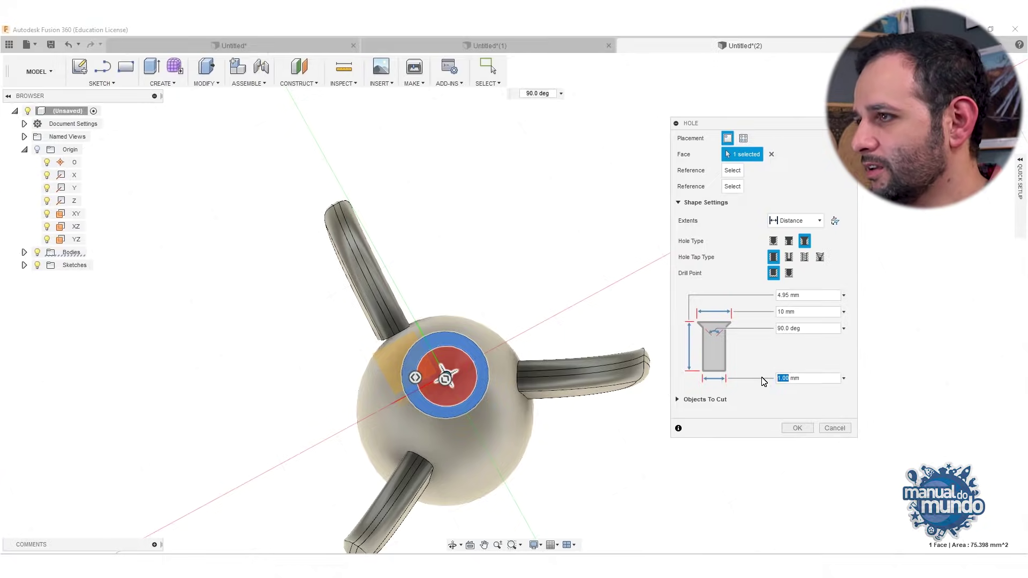
{"action": "left_click", "coordinate": [798, 427]}
{"action": "middle_click_drag", "start_coordinate": [461, 395], "coordinate": [494, 236], "text": "shift"}
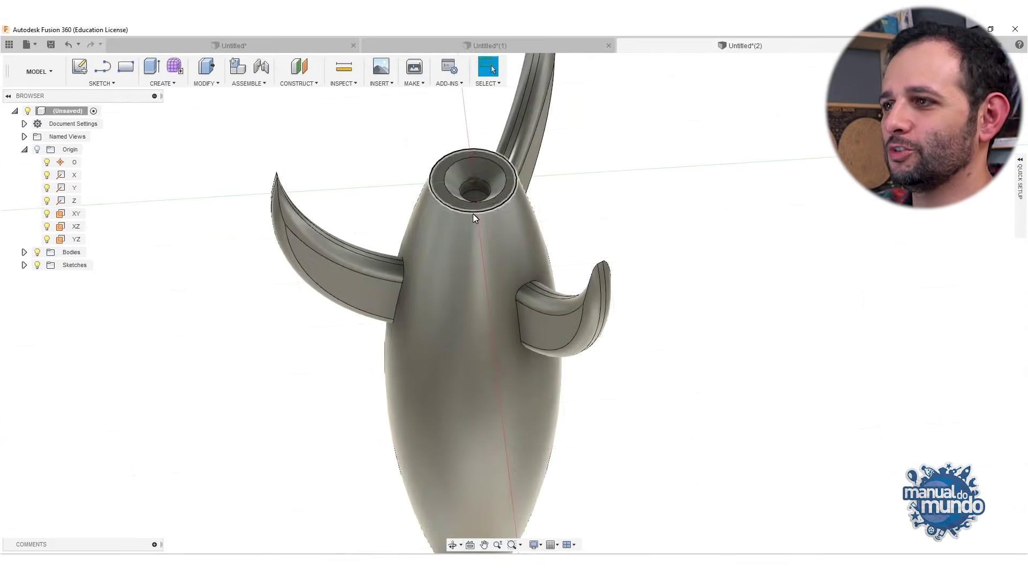
Step: Sketch two 30 mm diameter circles side by side on the horizontal axis, beside the rocket
{"action": "middle_click_drag", "start_coordinate": [429, 404], "coordinate": [468, 255], "text": "shift"}
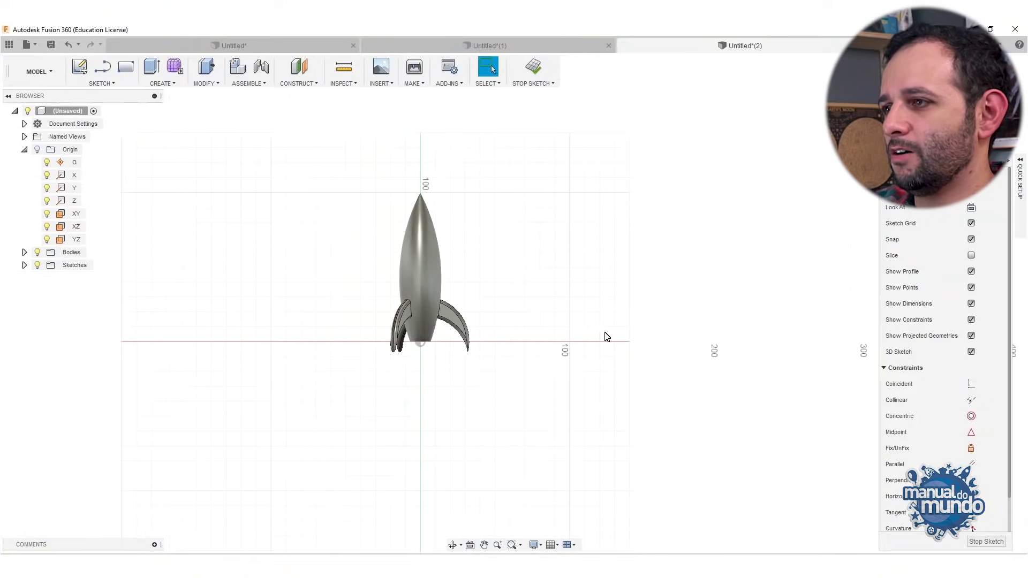
{"action": "scroll", "coordinate": [605, 334], "scroll_direction": "up", "scroll_amount": 5}
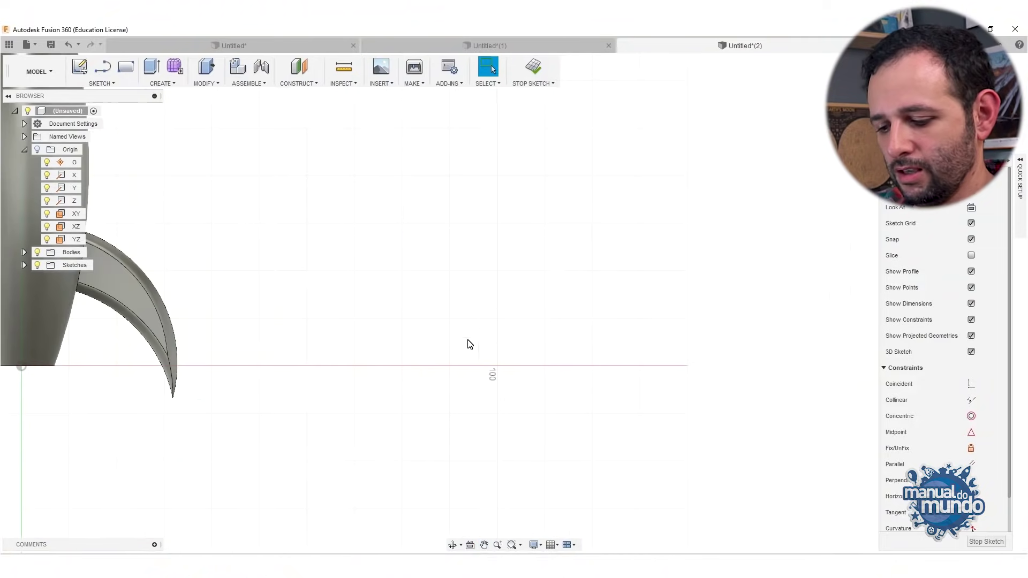
{"action": "key", "text": "c"}
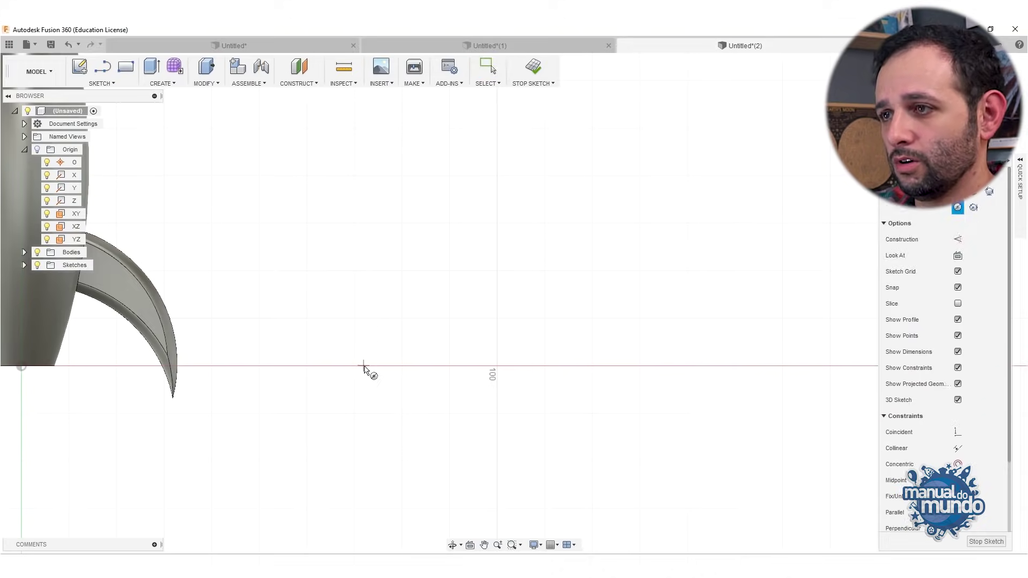
{"action": "left_click", "coordinate": [363, 367]}
{"action": "key", "text": "Return"}
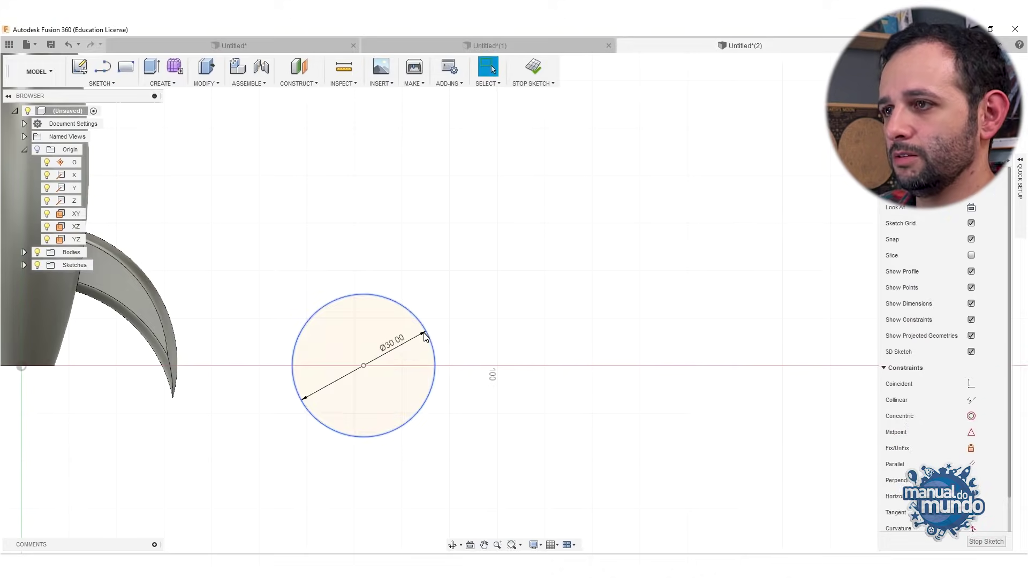
{"action": "key", "text": "c"}
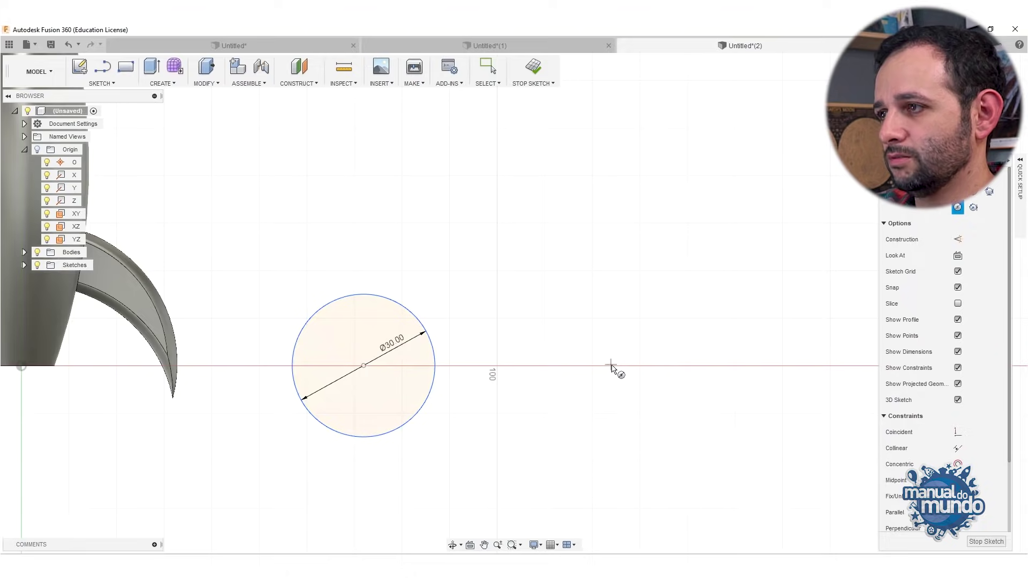
{"action": "left_click", "coordinate": [611, 367]}
{"action": "type", "text": "30"}
{"action": "key", "text": "Return"}
Step: Draw a thin rectangle from the first circle's centre into the second circle and trim its part inside the first circle
{"action": "key", "text": "r"}
{"action": "left_click", "coordinate": [364, 367]}
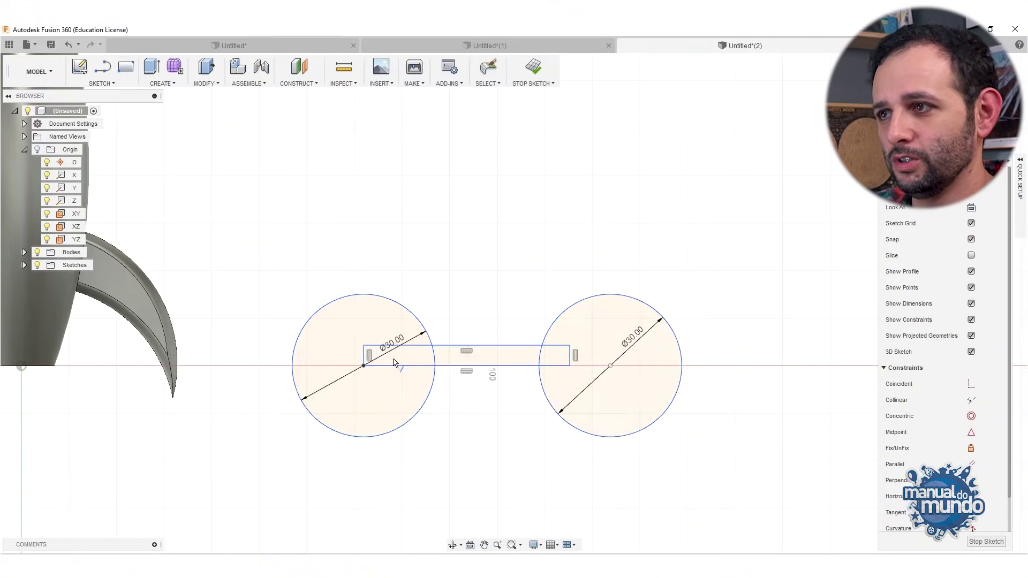
{"action": "key", "text": "Return"}
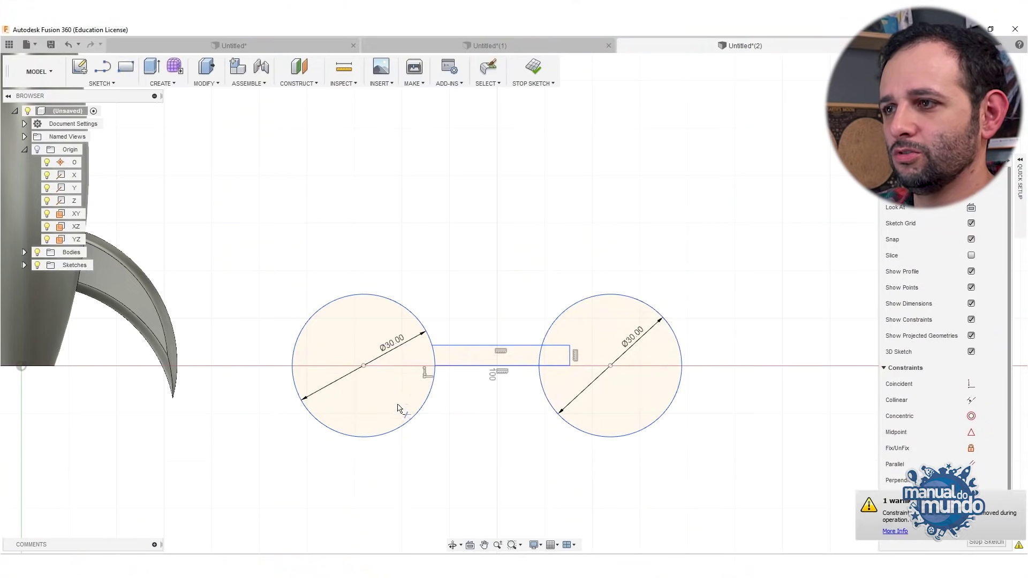
Step: Draw a horizontal line across both circles' outer points, trim everything down to the upper half of a dumbbell profile, and finish the sketch
{"action": "key", "text": "l"}
{"action": "left_click", "coordinate": [292, 366]}
{"action": "left_click", "coordinate": [682, 366]}
{"action": "key", "text": "t"}
{"action": "left_click", "coordinate": [364, 437]}
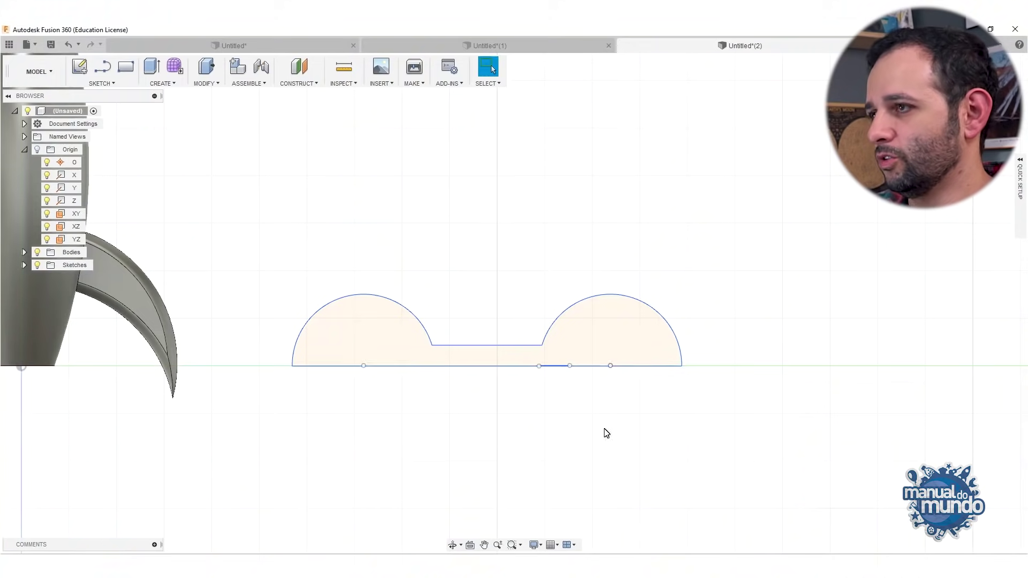
Step: Revolve the half-dumbbell profile 360° about its straight base line as a new body
{"action": "left_click", "coordinate": [384, 340]}
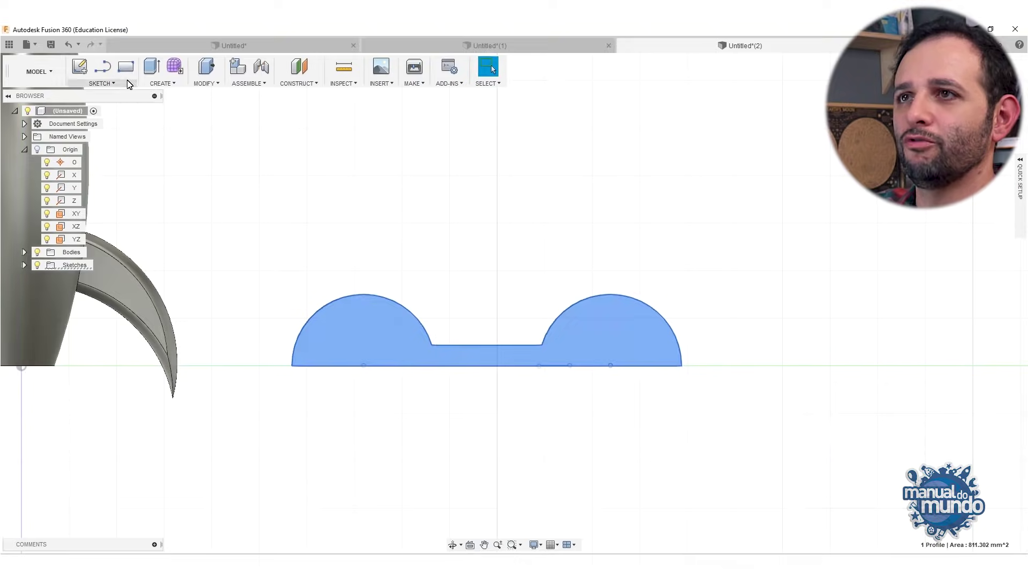
{"action": "left_click", "coordinate": [162, 83]}
{"action": "left_click", "coordinate": [166, 136]}
{"action": "left_click", "coordinate": [646, 320]}
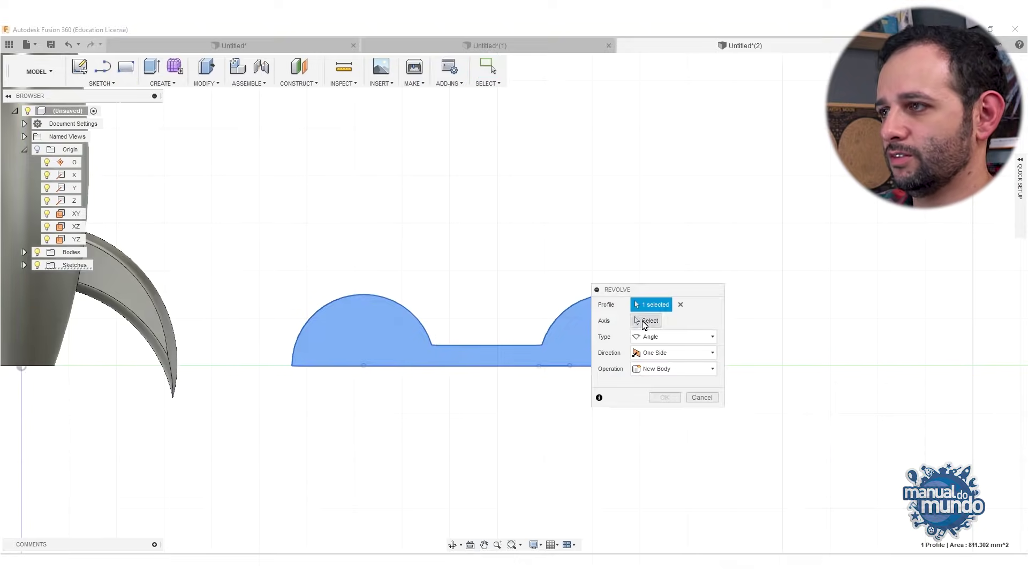
{"action": "left_click", "coordinate": [473, 368]}
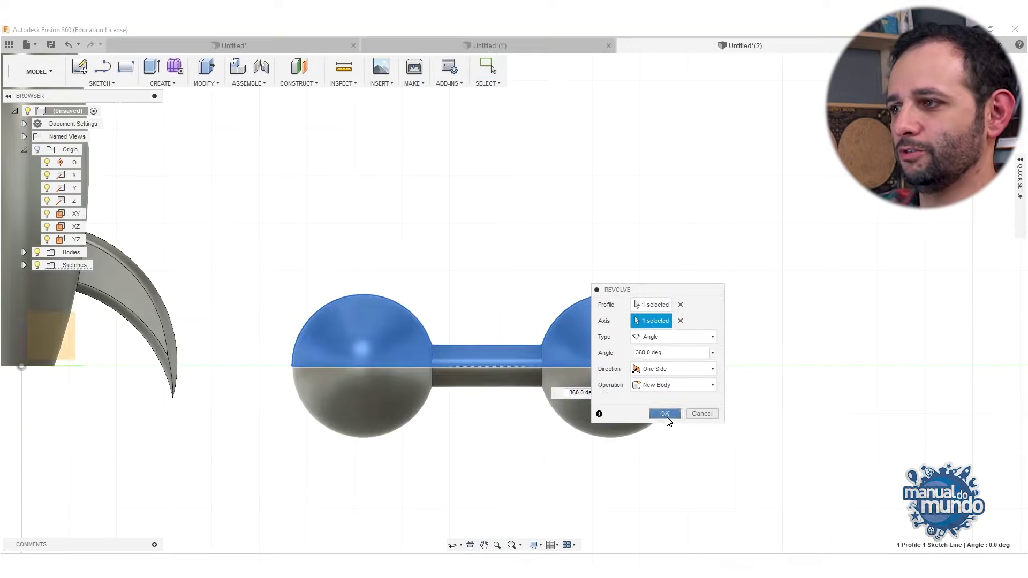
{"action": "left_click", "coordinate": [664, 413]}
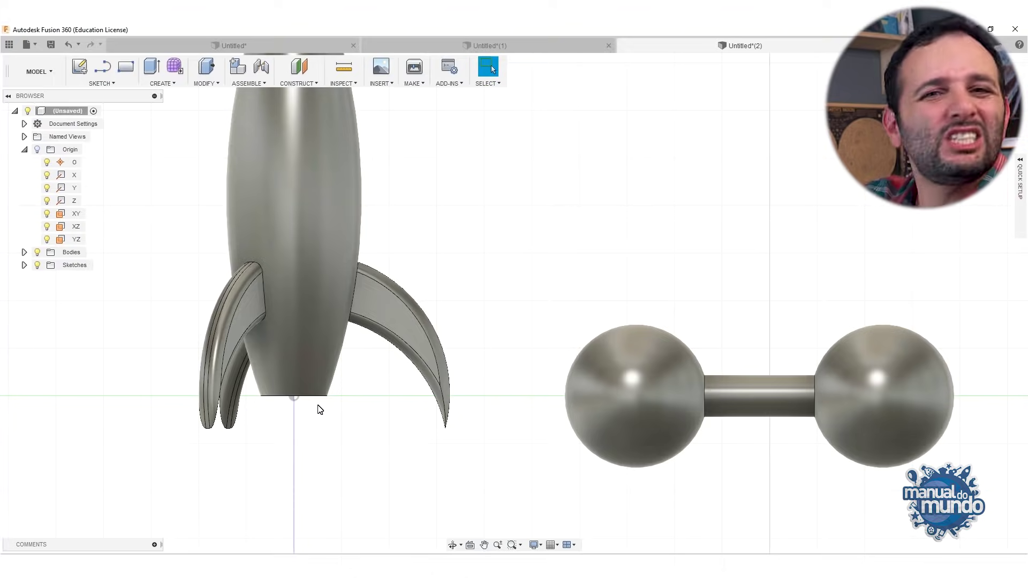
{"action": "scroll", "coordinate": [484, 371], "scroll_direction": "down", "scroll_amount": 3}
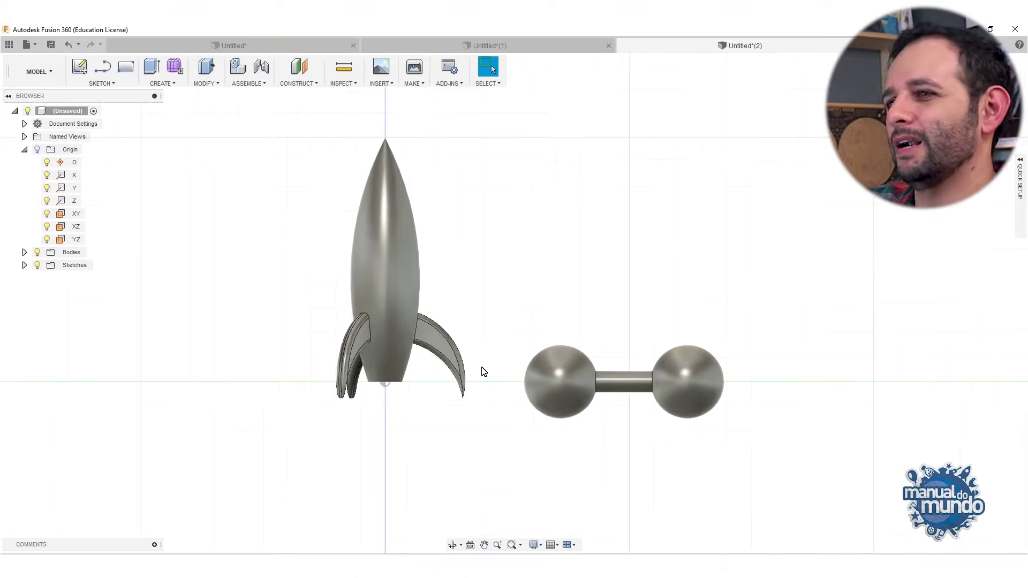
{"action": "middle_click_drag", "start_coordinate": [482, 372], "coordinate": [384, 370]}
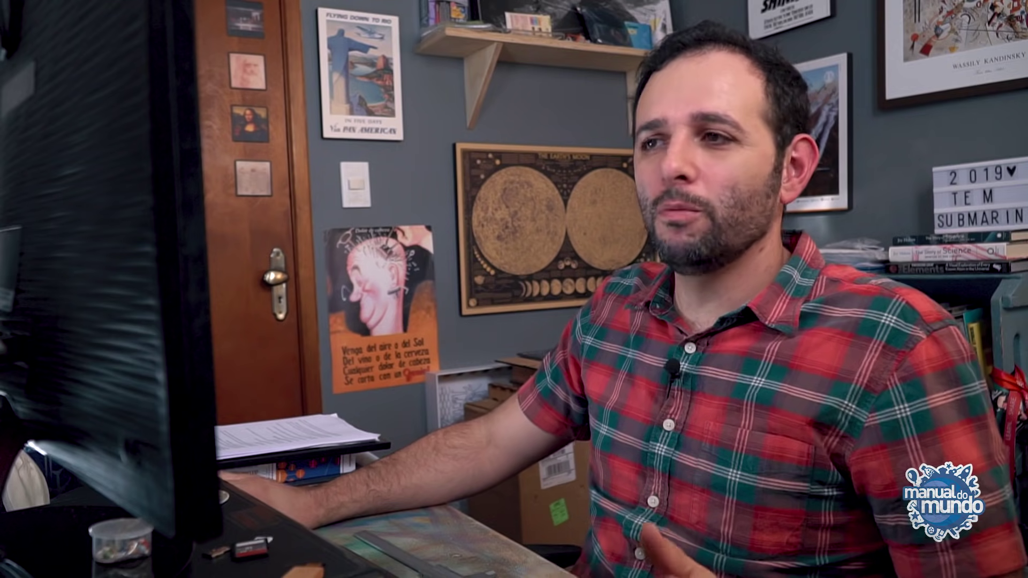
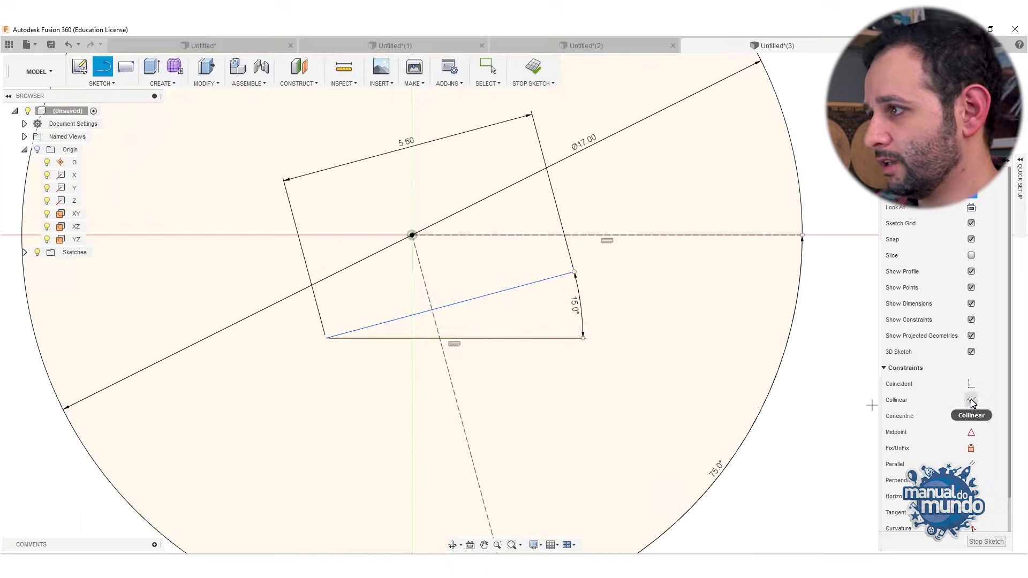
Step: Constrain the slanted 5.6 mm line's midpoint to the 75° dashed construction line and slide the line towards the circle's centre
{"action": "left_click", "coordinate": [970, 384]}
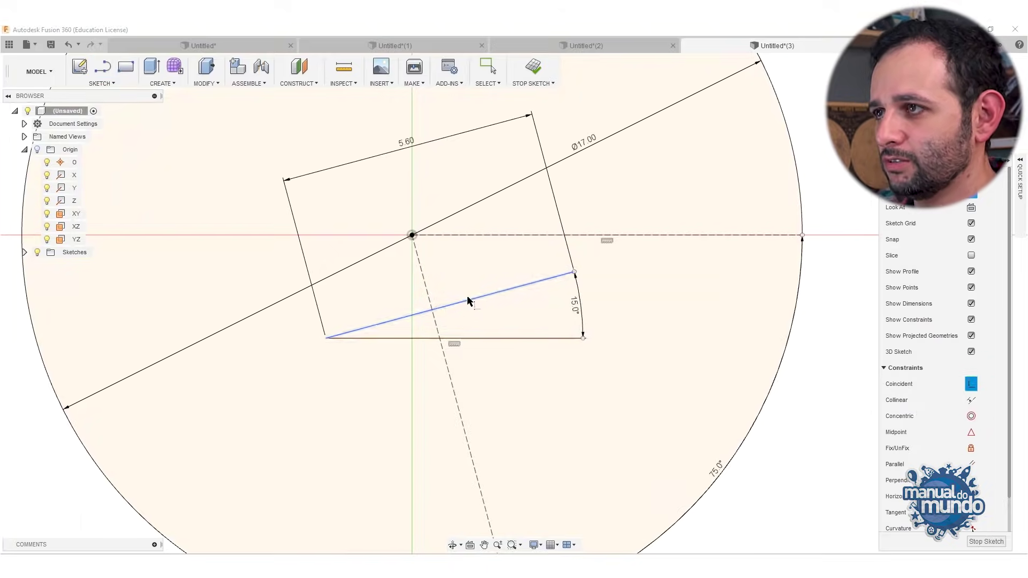
{"action": "left_click", "coordinate": [434, 320]}
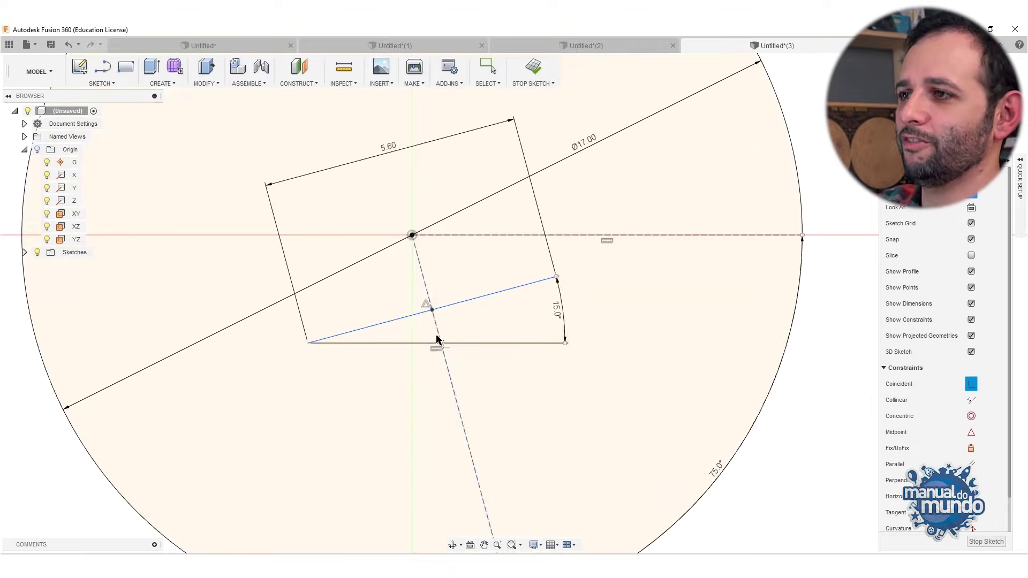
{"action": "scroll", "coordinate": [436, 339], "scroll_direction": "down", "scroll_amount": 4}
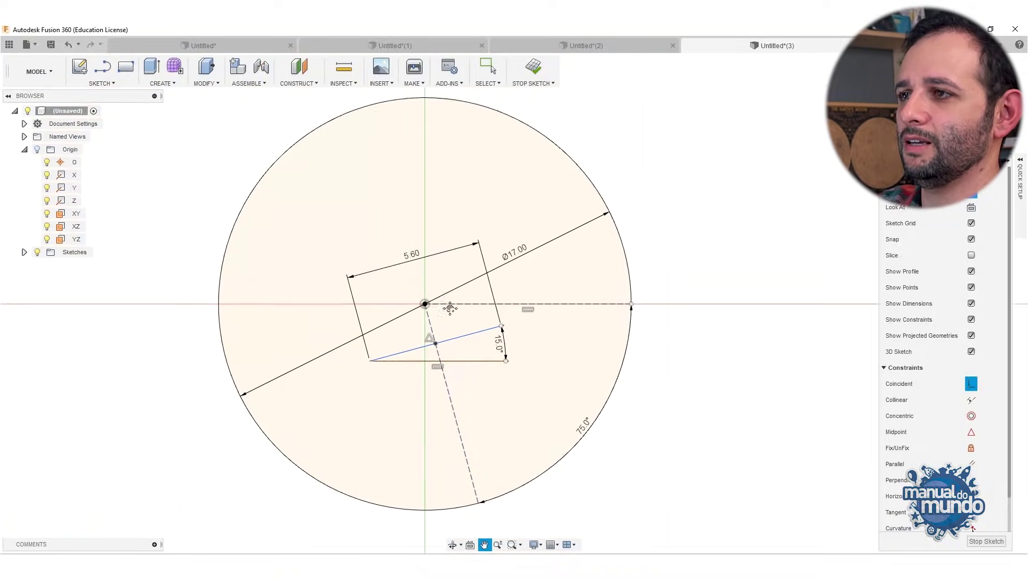
{"action": "middle_click_drag", "start_coordinate": [446, 283], "coordinate": [459, 371]}
{"action": "mouse_move", "coordinate": [467, 403]}
{"action": "left_mouse_down"}
{"action": "mouse_move", "coordinate": [454, 348]}
{"action": "mouse_move", "coordinate": [464, 384]}
{"action": "left_mouse_up"}
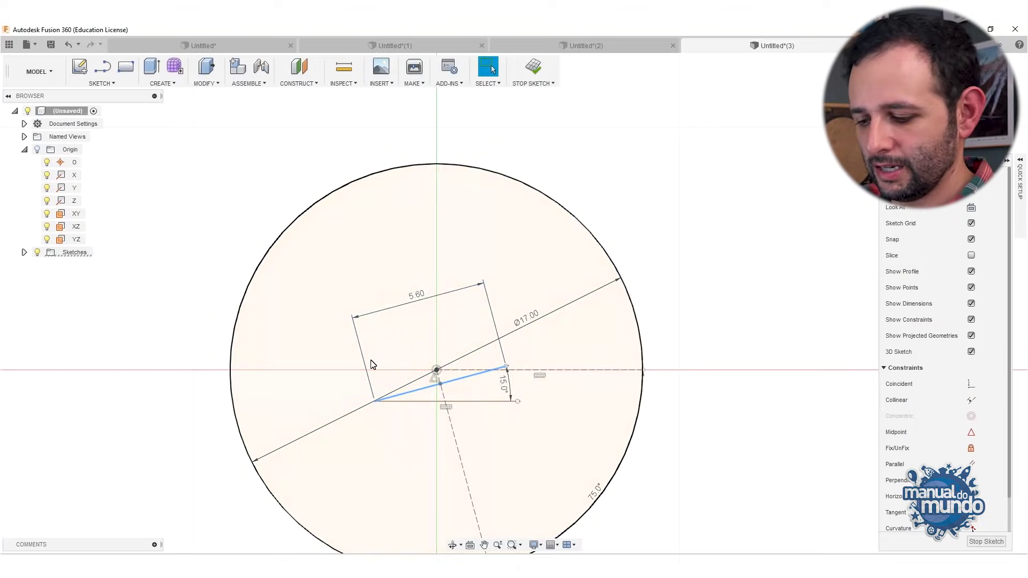
Step: Draw a 7 mm line perpendicular to the slanted line from its lower-left end
{"action": "key", "text": "l"}
{"action": "left_click", "coordinate": [376, 400]}
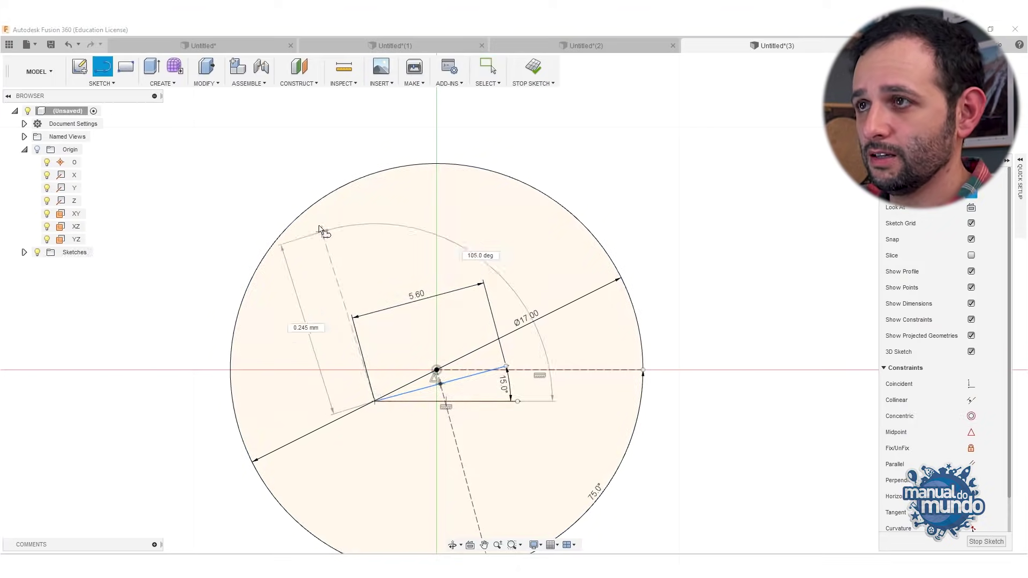
{"action": "type", "text": "7"}
{"action": "key", "text": "Return"}
{"action": "key", "text": "Escape"}
Step: Draw a parallel 7 mm line from the slanted line's other end and turn both 7 mm lines from construction into regular geometry
{"action": "key", "text": "l"}
{"action": "left_click", "coordinate": [506, 367]}
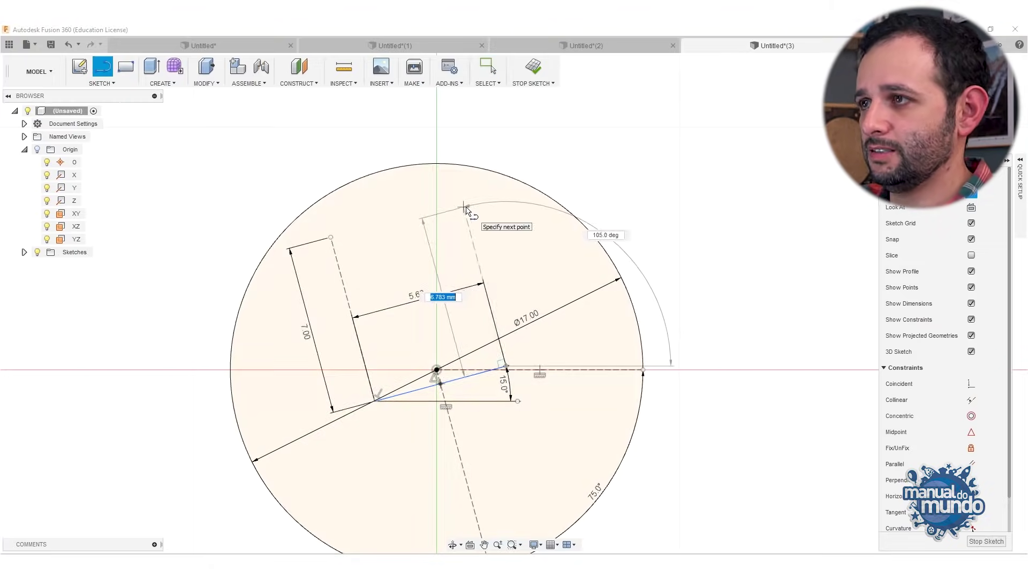
{"action": "type", "text": "7"}
{"action": "key", "text": "Return"}
{"action": "key", "text": "Escape"}
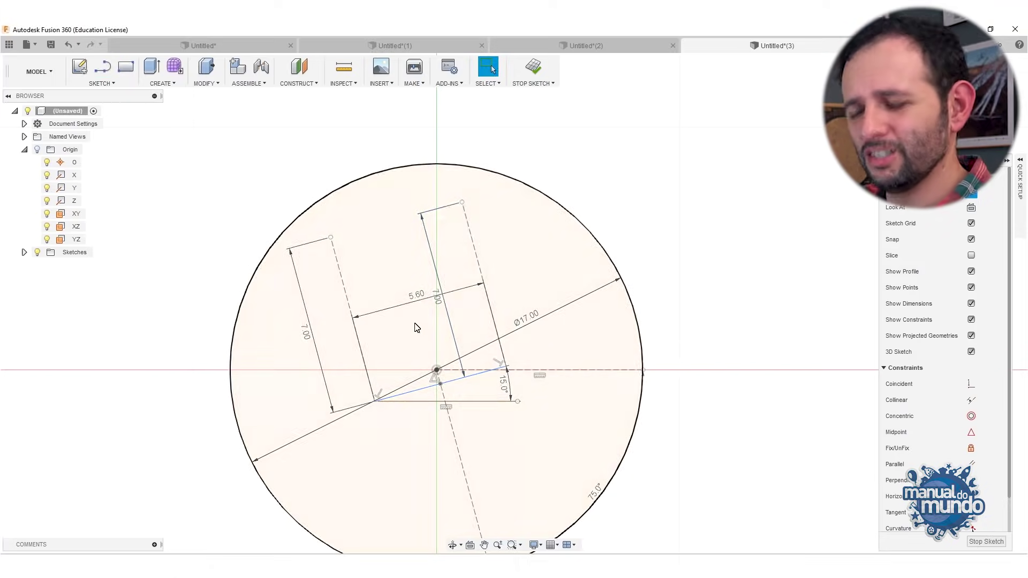
{"action": "left_click", "coordinate": [345, 292]}
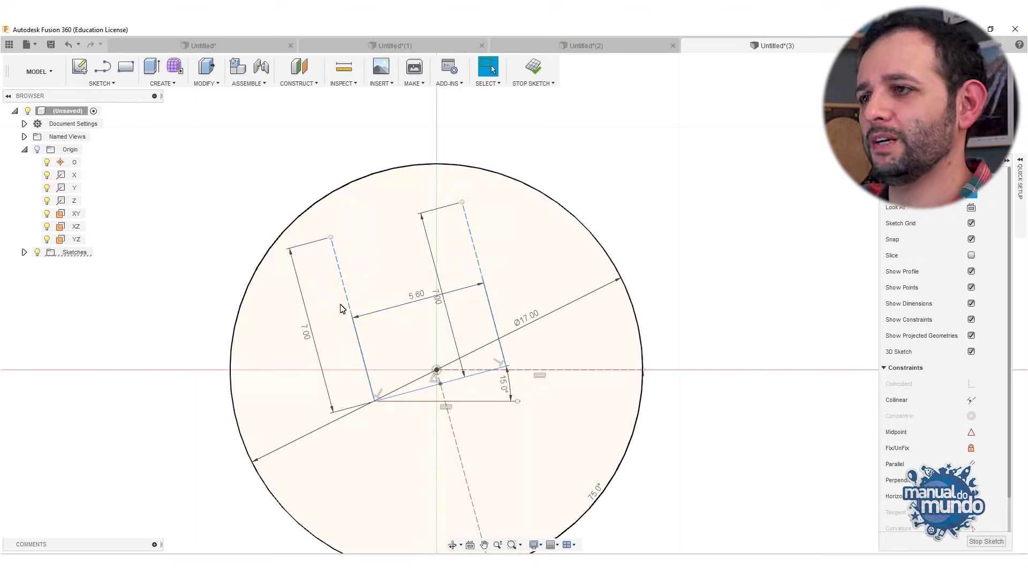
{"action": "left_click", "coordinate": [972, 192]}
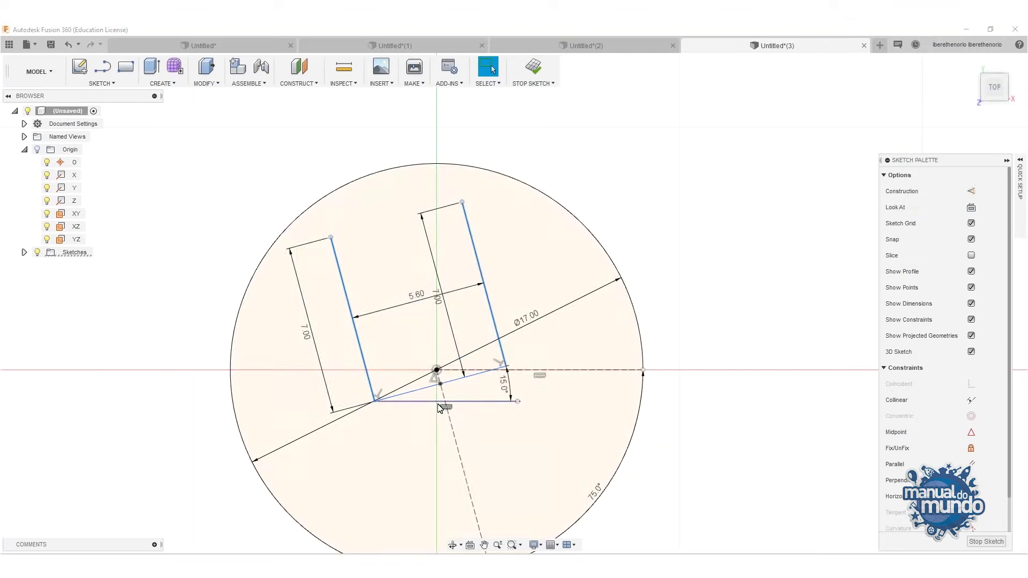
Step: Move the slanted line up until the 7 mm lines reach the circle and make the right-hand line's upper end coincident with the circle
{"action": "left_click_drag", "start_coordinate": [448, 387], "coordinate": [441, 347]}
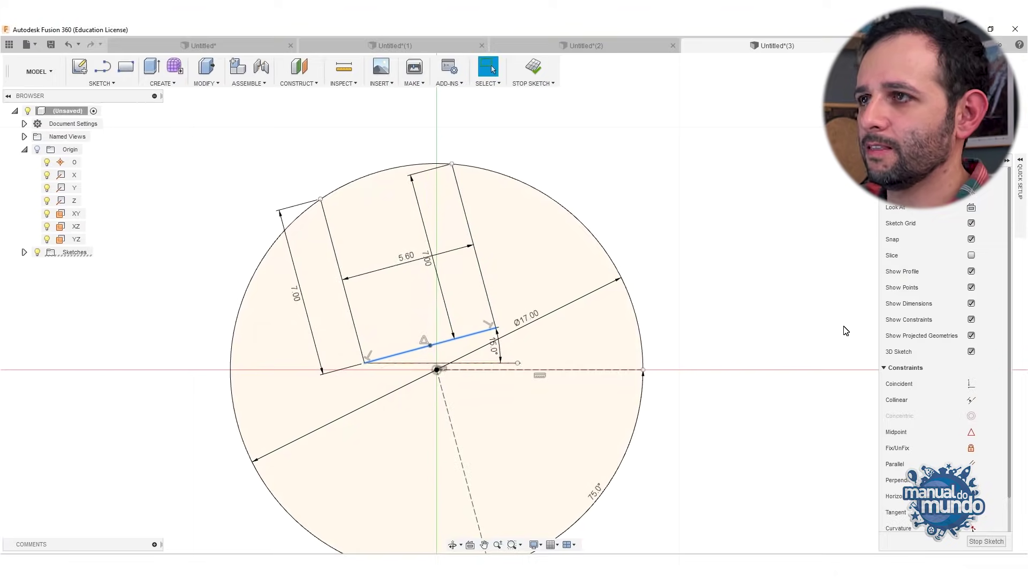
{"action": "left_click", "coordinate": [971, 400]}
{"action": "scroll", "coordinate": [319, 204], "scroll_direction": "up", "scroll_amount": 5}
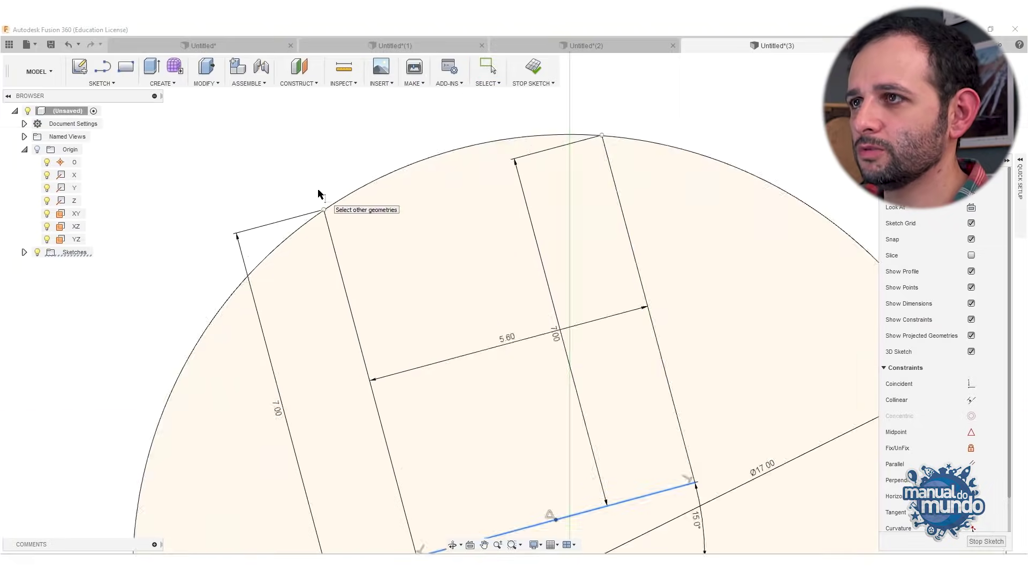
{"action": "left_click", "coordinate": [335, 271]}
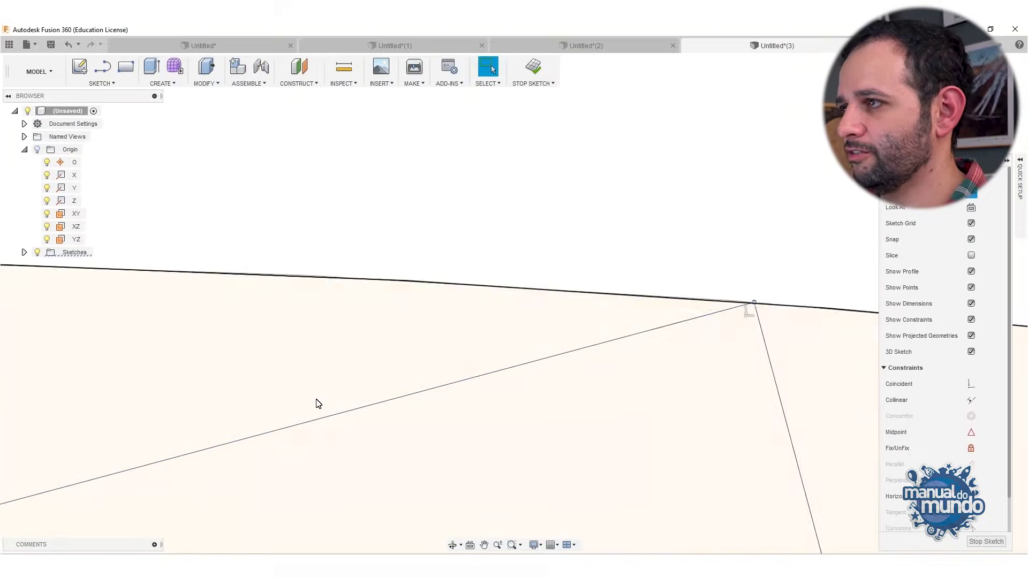
Step: Trim away the circle's arc between the upper ends of the two 7 mm lines to open the slot
{"action": "scroll", "coordinate": [292, 399], "scroll_direction": "down", "scroll_amount": 4}
{"action": "scroll", "coordinate": [225, 375], "scroll_direction": "down", "scroll_amount": 3}
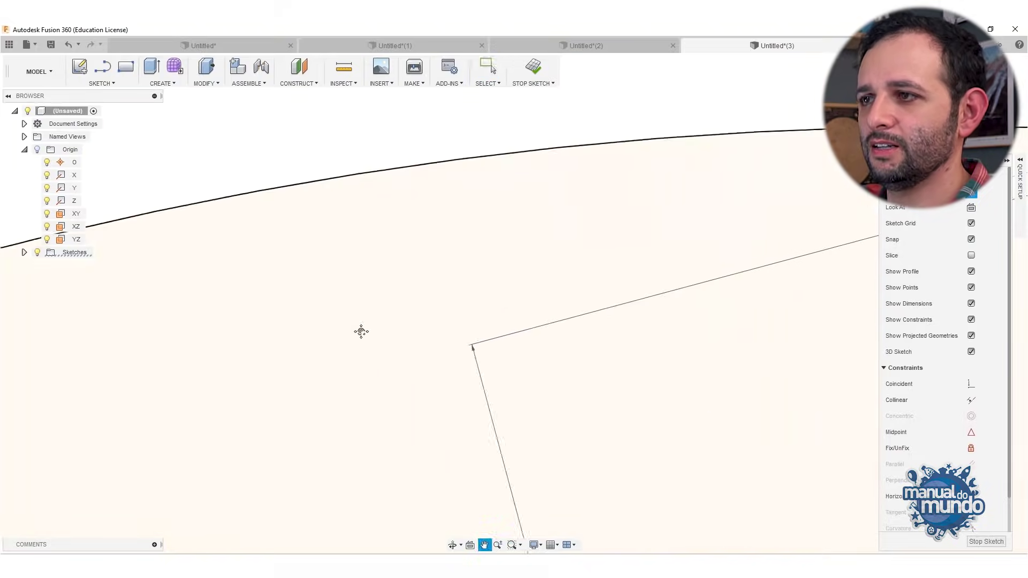
{"action": "scroll", "coordinate": [509, 408], "scroll_direction": "down", "scroll_amount": 4}
{"action": "scroll", "coordinate": [613, 409], "scroll_direction": "down", "scroll_amount": 2}
{"action": "mouse_move", "coordinate": [613, 409]}
{"action": "middle_mouse_down"}
{"action": "mouse_move", "coordinate": [517, 280]}
{"action": "mouse_move", "coordinate": [447, 246]}
{"action": "middle_mouse_up"}
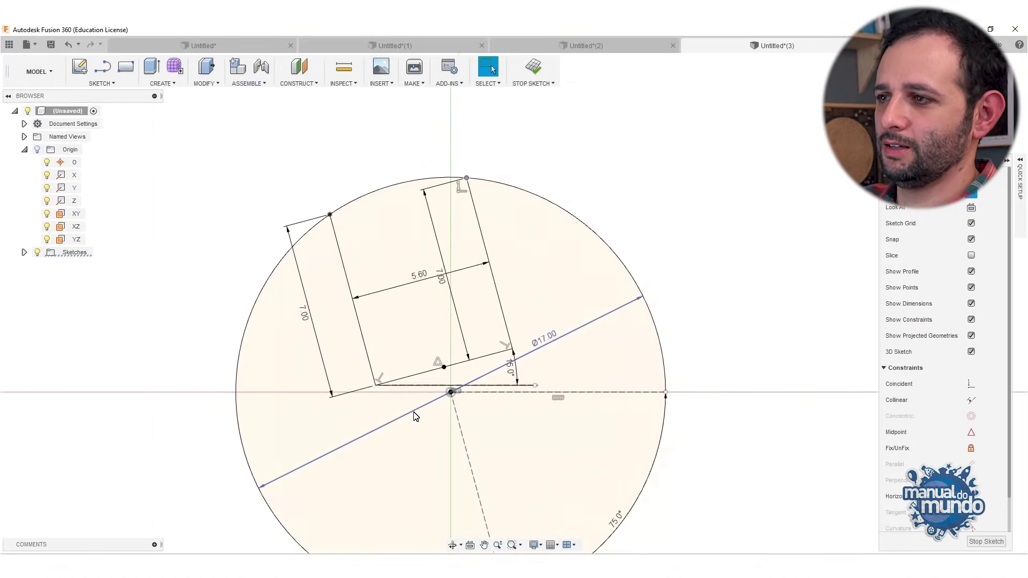
{"action": "scroll", "coordinate": [415, 413], "scroll_direction": "down", "scroll_amount": 3}
{"action": "scroll", "coordinate": [413, 409], "scroll_direction": "up", "scroll_amount": 3}
{"action": "key", "text": "t"}
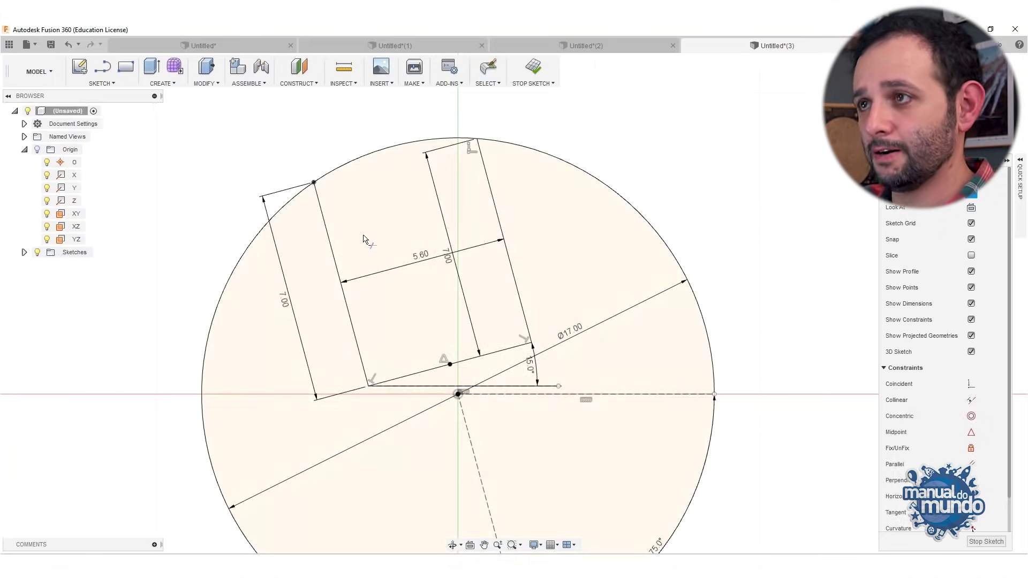
{"action": "left_click", "coordinate": [373, 157]}
Step: Draw a rectangle 8.5 mm wide and 85 mm long extending downwards from inside the circle
{"action": "scroll", "coordinate": [535, 436], "scroll_direction": "down", "scroll_amount": 3}
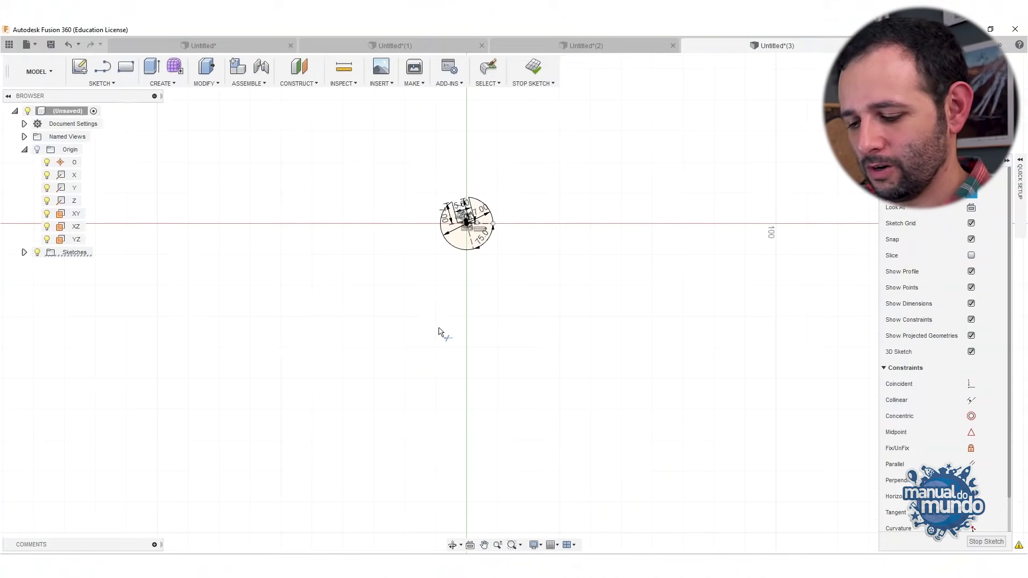
{"action": "key", "text": "r"}
{"action": "left_click", "coordinate": [456, 237]}
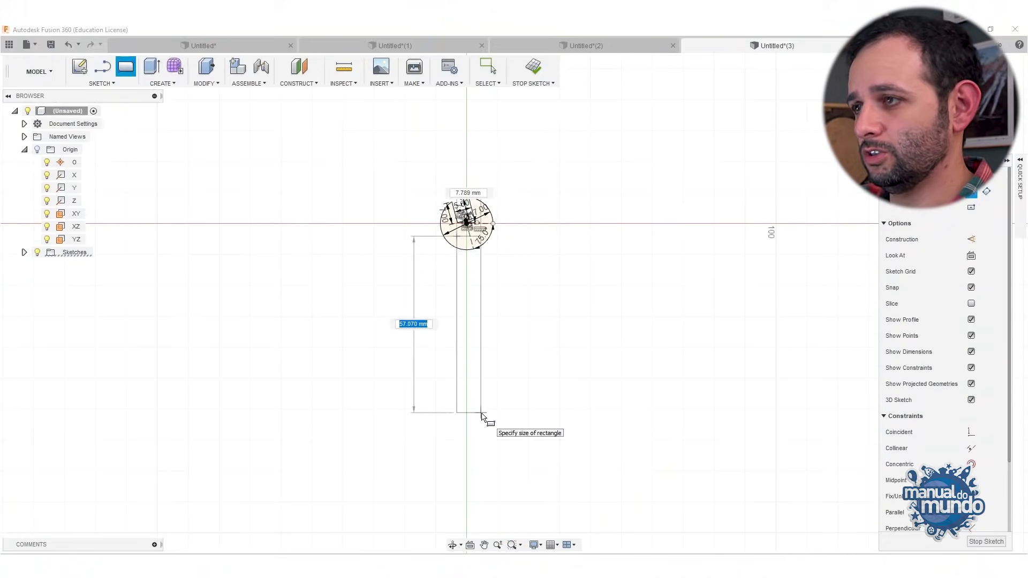
{"action": "type", "text": "8.5"}
{"action": "key", "text": "Tab"}
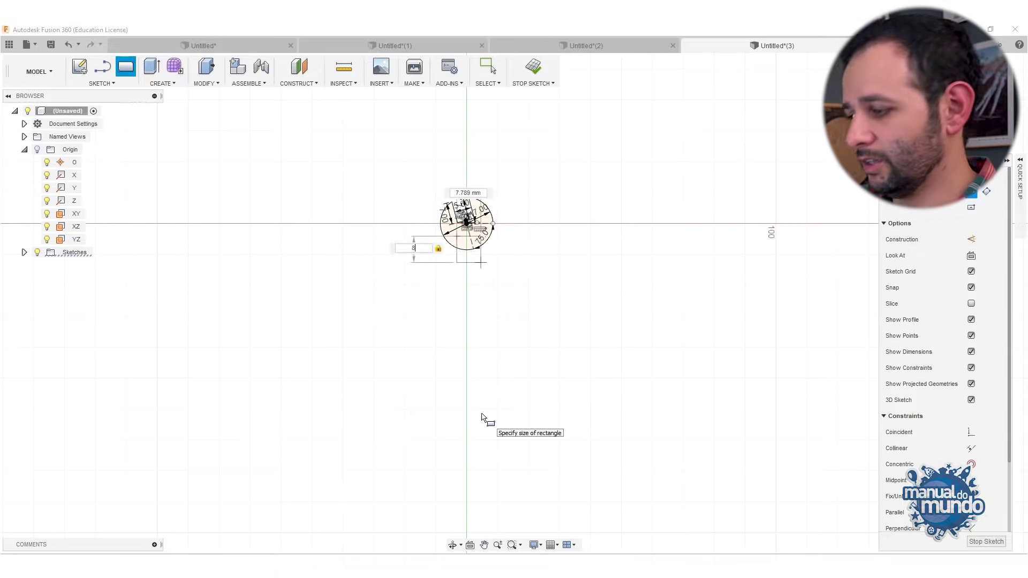
{"action": "type", "text": "8.5"}
{"action": "key", "text": "Return"}
{"action": "key", "text": "Escape"}
Step: Constrain the midpoint of the rectangle's upper edge to align vertically with the circle's centre
{"action": "scroll", "coordinate": [482, 268], "scroll_direction": "down", "scroll_amount": 2}
{"action": "scroll", "coordinate": [484, 231], "scroll_direction": "up", "scroll_amount": 4}
{"action": "scroll", "coordinate": [488, 230], "scroll_direction": "up", "scroll_amount": 4}
{"action": "scroll", "coordinate": [445, 193], "scroll_direction": "down", "scroll_amount": 2}
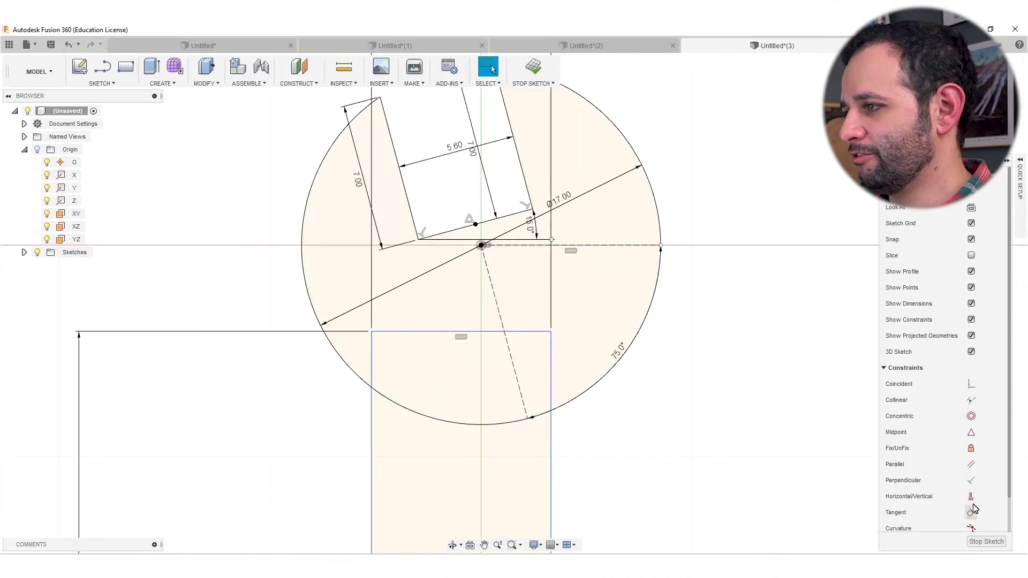
{"action": "left_click", "coordinate": [972, 499]}
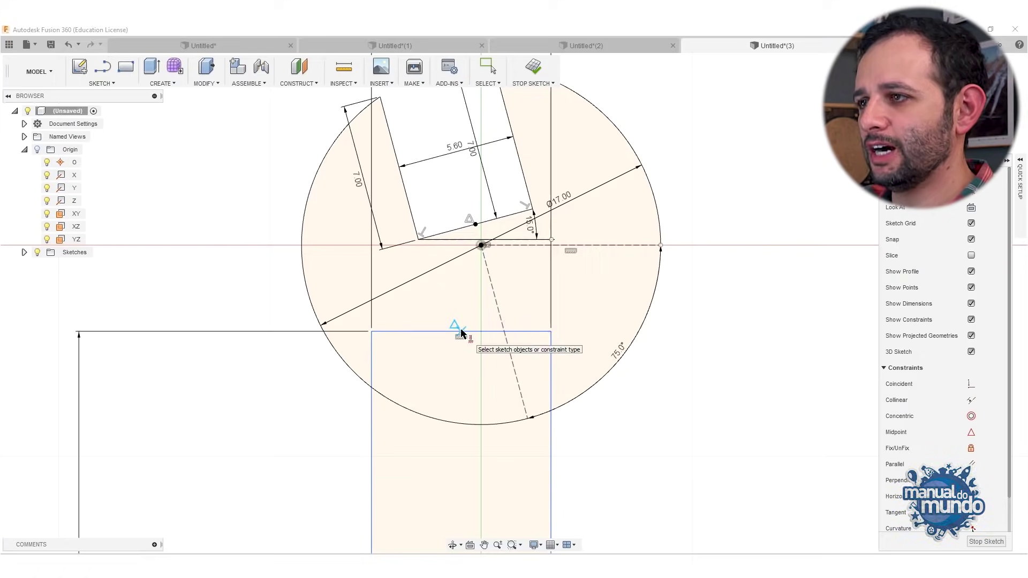
{"action": "left_click", "coordinate": [481, 247]}
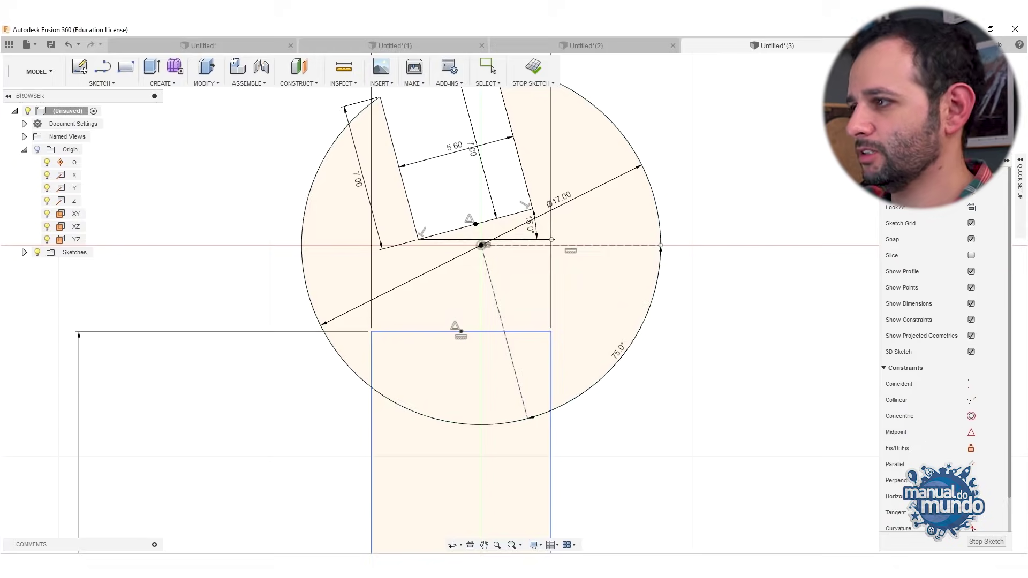
{"action": "left_click", "coordinate": [481, 246]}
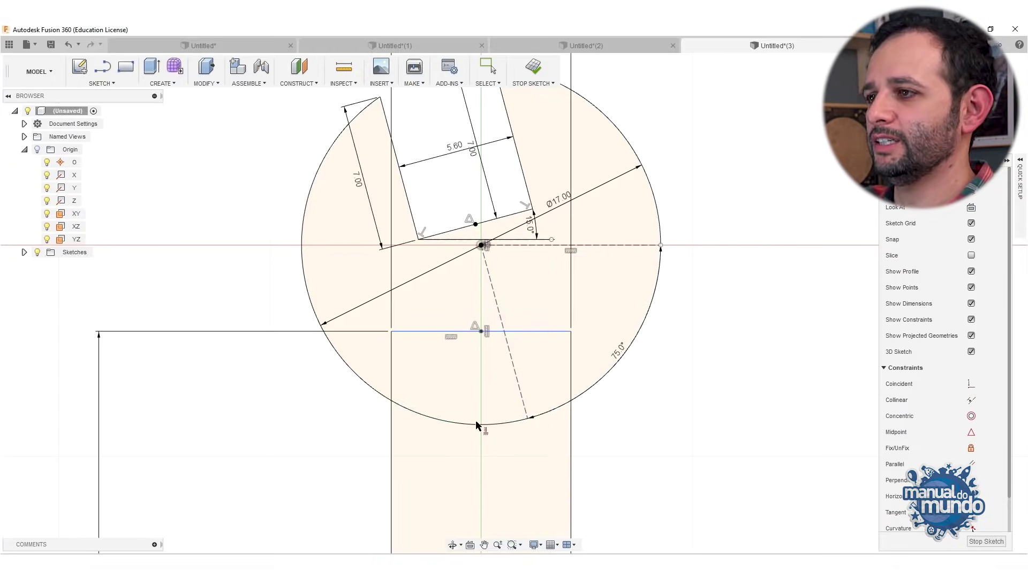
Step: Move the rectangle's upper edge down until its corners sit just inside the circle's lower arc
{"action": "left_click_drag", "start_coordinate": [498, 334], "coordinate": [503, 401]}
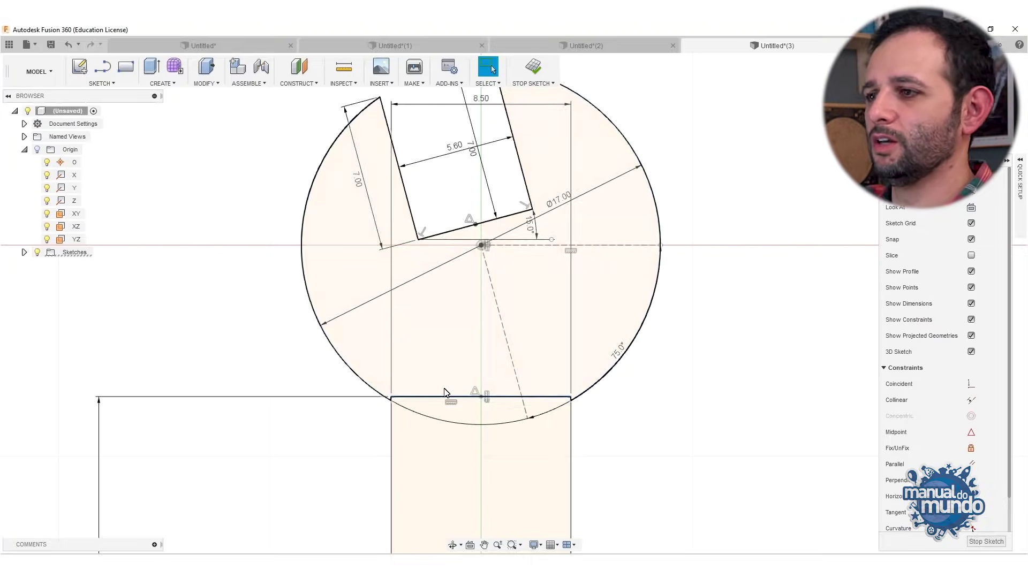
{"action": "scroll", "coordinate": [451, 391], "scroll_direction": "down", "scroll_amount": 3}
{"action": "scroll", "coordinate": [451, 391], "scroll_direction": "down", "scroll_amount": 8}
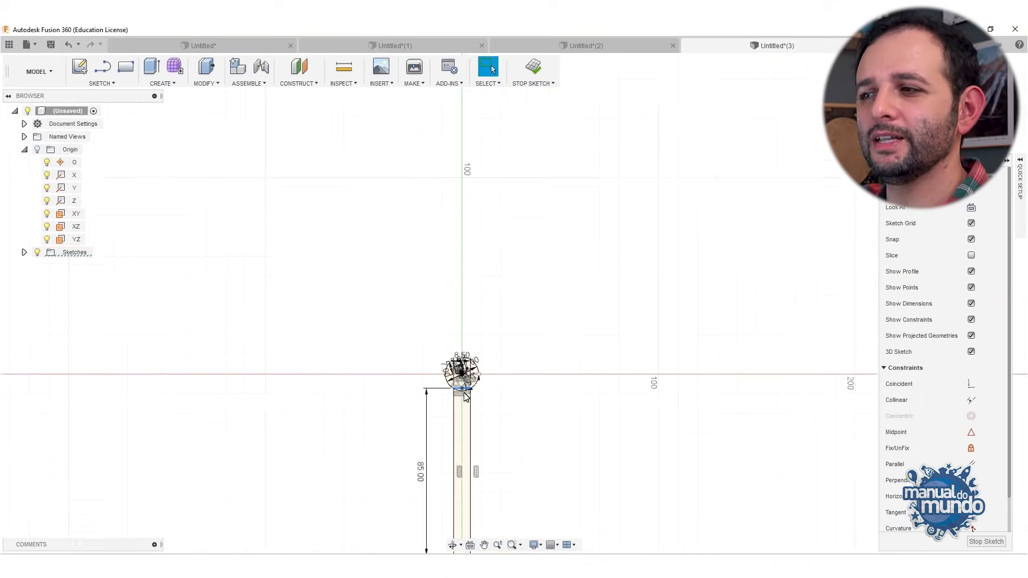
{"action": "scroll", "coordinate": [464, 395], "scroll_direction": "up", "scroll_amount": 10}
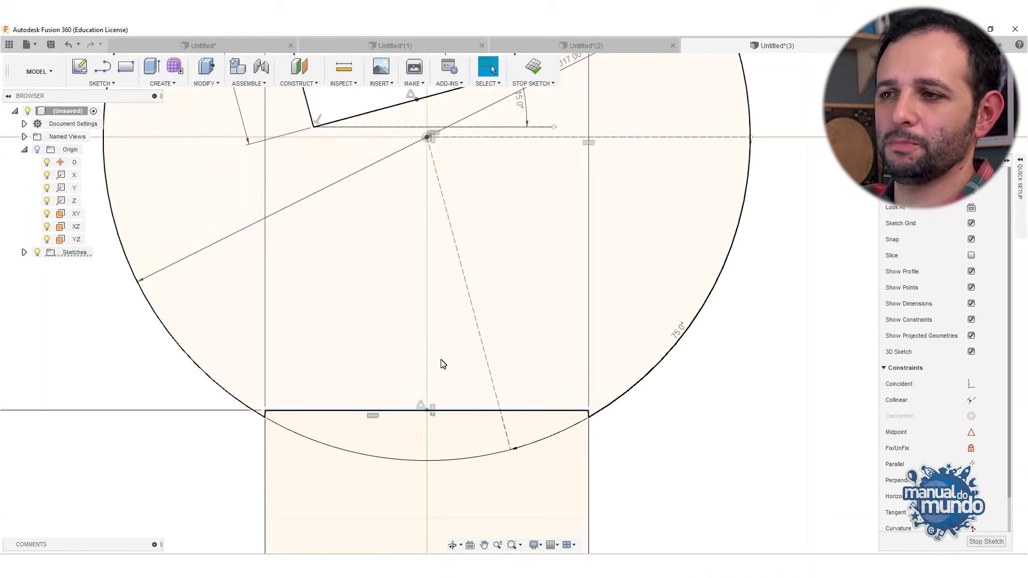
{"action": "scroll", "coordinate": [413, 388], "scroll_direction": "down", "scroll_amount": 4}
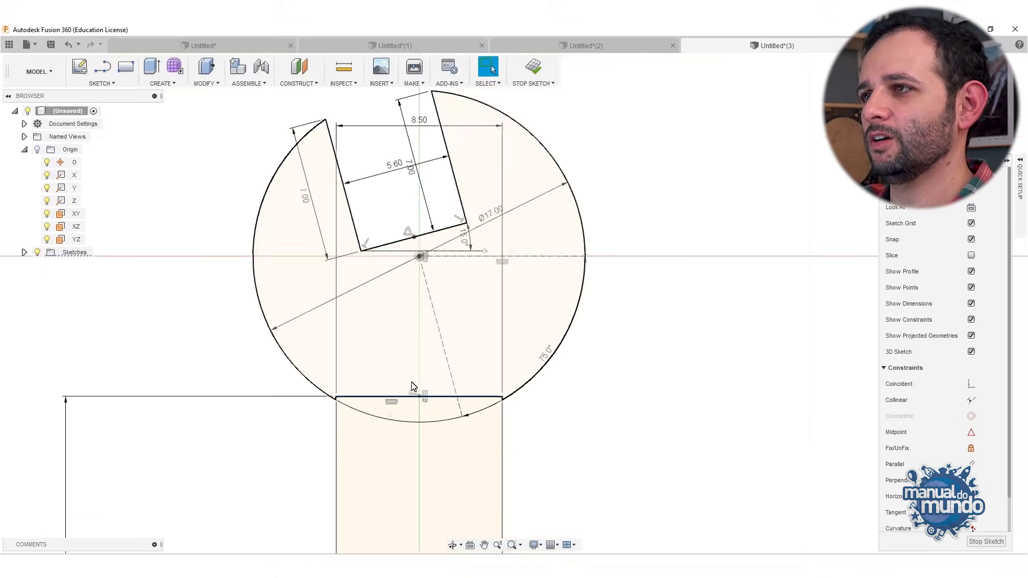
Step: Fillet both lower corners of the long rectangle with a 4 mm radius
{"action": "middle_click_drag", "start_coordinate": [418, 450], "coordinate": [442, 222]}
{"action": "mouse_move", "coordinate": [427, 549]}
{"action": "middle_mouse_down"}
{"action": "mouse_move", "coordinate": [460, 447]}
{"action": "mouse_move", "coordinate": [452, 464]}
{"action": "mouse_move", "coordinate": [481, 436]}
{"action": "mouse_move", "coordinate": [457, 300]}
{"action": "middle_mouse_up"}
{"action": "left_click", "coordinate": [449, 83]}
{"action": "middle_click_drag", "start_coordinate": [455, 142], "coordinate": [442, 305]}
{"action": "left_click", "coordinate": [105, 84]}
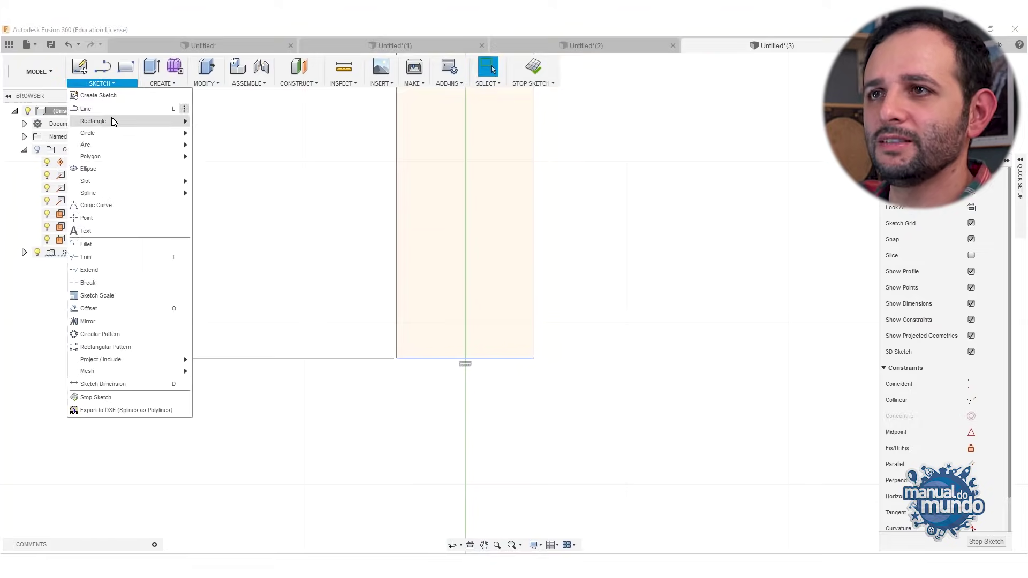
{"action": "left_click", "coordinate": [117, 246]}
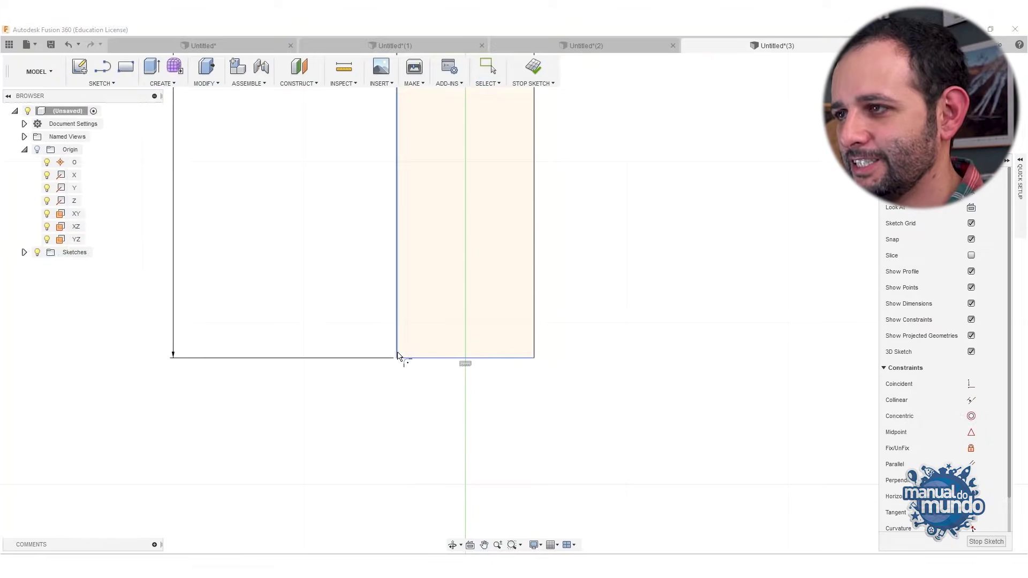
{"action": "left_click", "coordinate": [397, 357]}
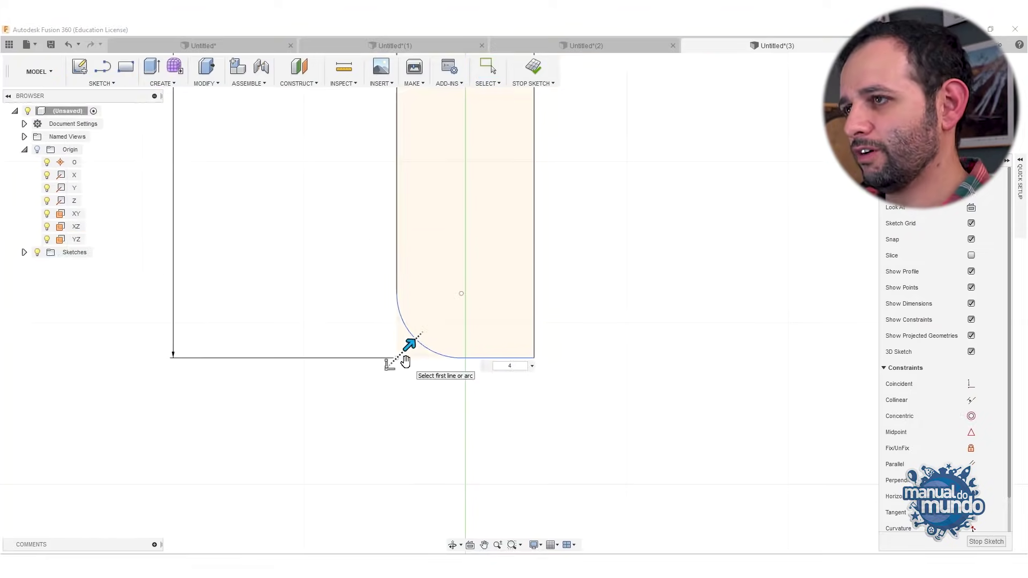
{"action": "left_click", "coordinate": [534, 361]}
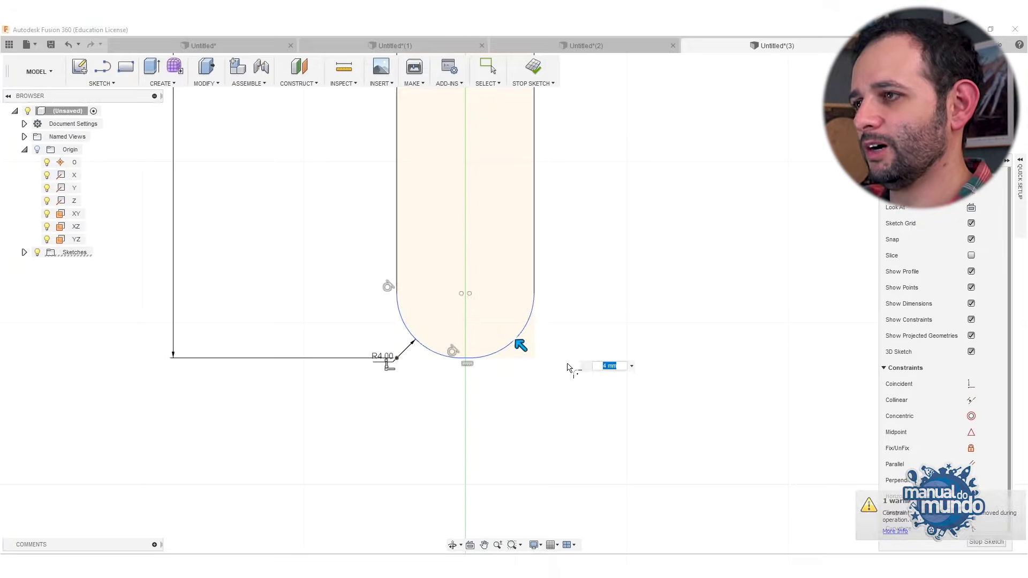
{"action": "key", "text": "Return"}
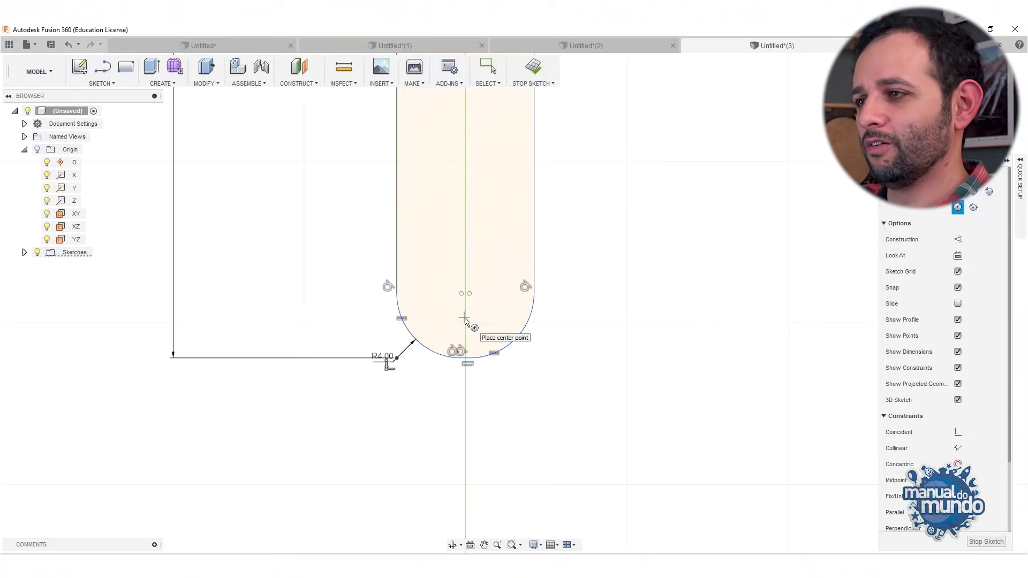
Step: Draw a 3 mm diameter circle inside the handle's rounded end and move it up near the fillet centres
{"action": "scroll", "coordinate": [465, 320], "scroll_direction": "down", "scroll_amount": 3}
{"action": "scroll", "coordinate": [465, 320], "scroll_direction": "up", "scroll_amount": 6}
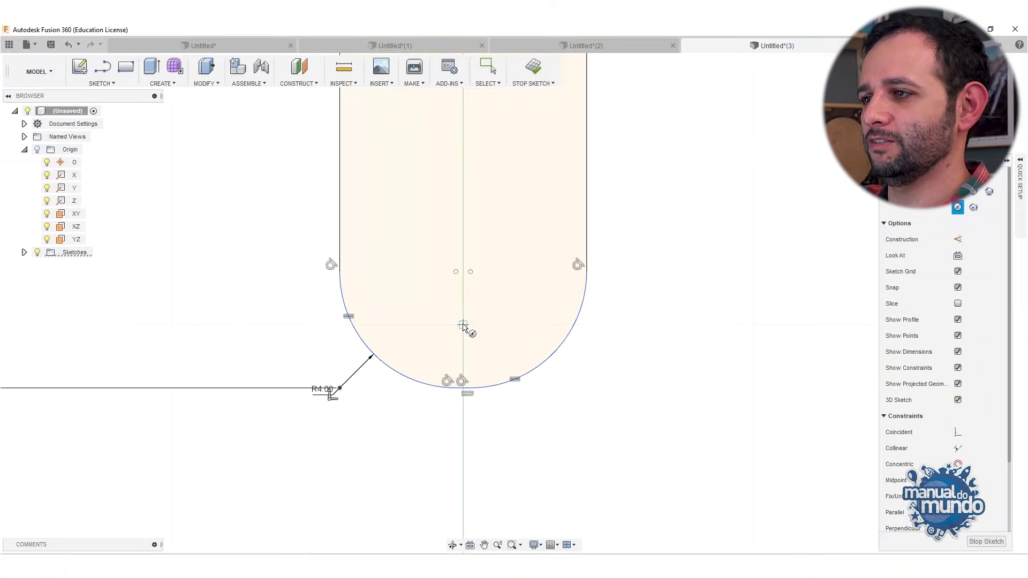
{"action": "left_click", "coordinate": [463, 325]}
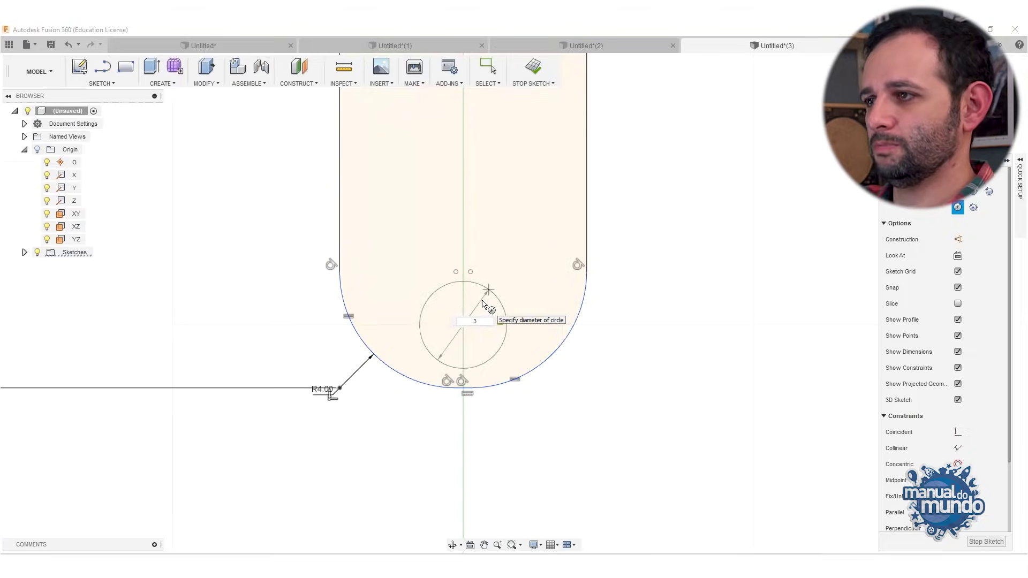
{"action": "key", "text": "Return"}
{"action": "key", "text": "Escape"}
{"action": "left_click_drag", "start_coordinate": [463, 324], "coordinate": [474, 259]}
Step: Draw a horizontal construction line between the fillets' upper ends and constrain the 3 mm circle's centre to its midpoint
{"action": "key", "text": "l"}
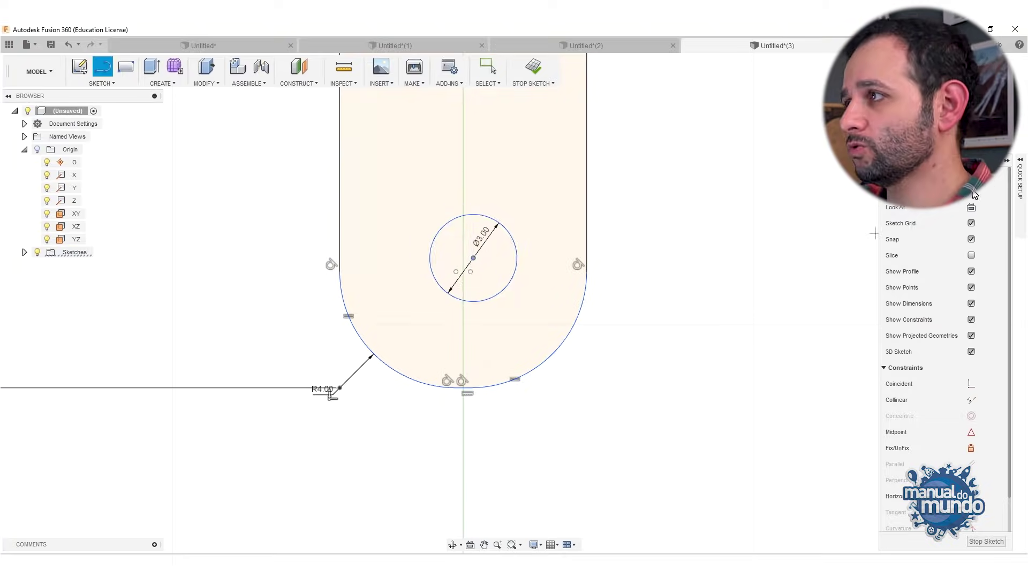
{"action": "left_click", "coordinate": [340, 272]}
{"action": "double_click", "coordinate": [587, 271]}
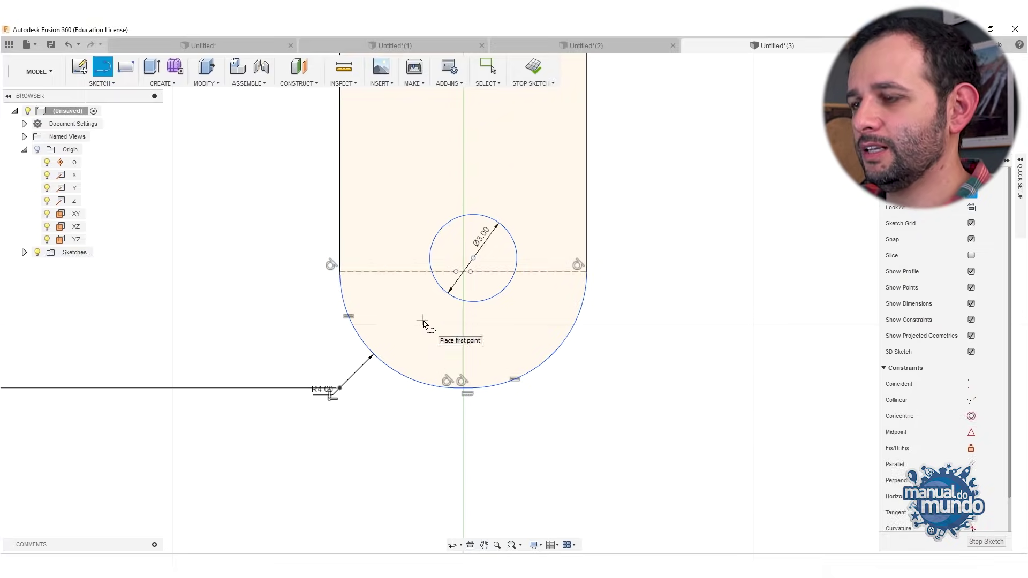
{"action": "left_click", "coordinate": [972, 387]}
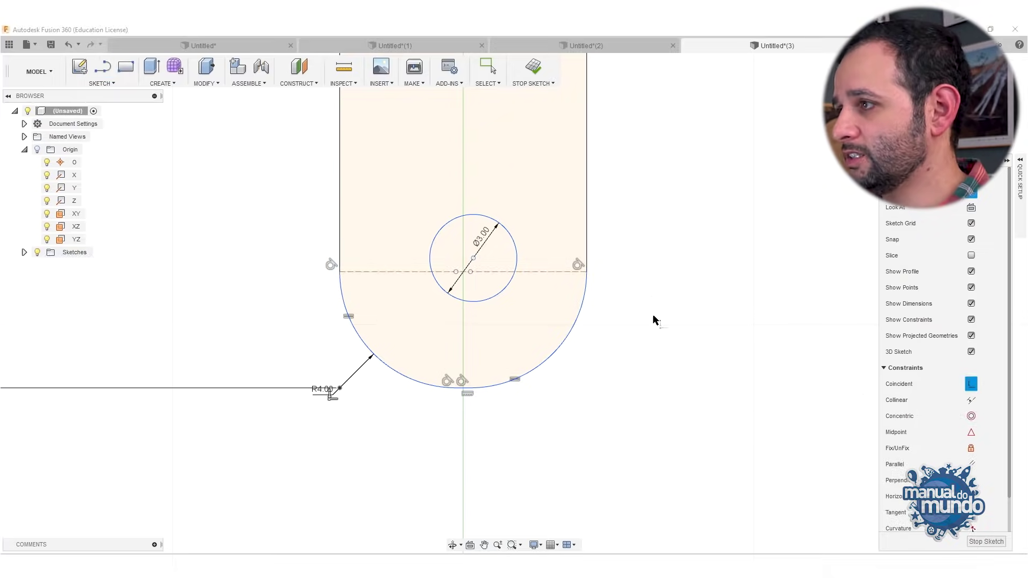
{"action": "left_click", "coordinate": [465, 272]}
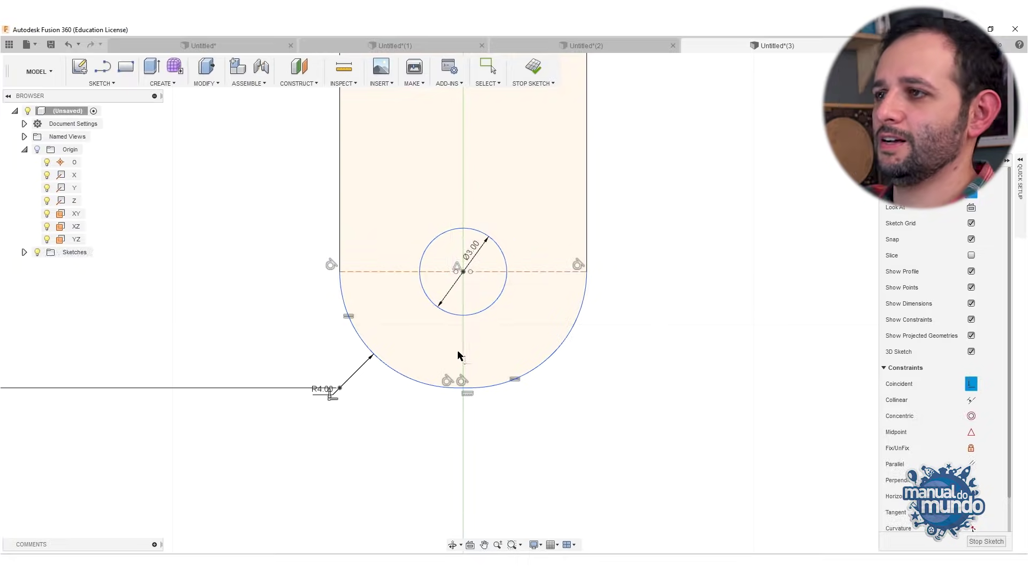
Step: Fillet the slot's upper-left corner, where the 7 mm line meets the circle, with a 1 mm radius
{"action": "scroll", "coordinate": [442, 331], "scroll_direction": "down", "scroll_amount": 3}
{"action": "scroll", "coordinate": [434, 301], "scroll_direction": "down", "scroll_amount": 5}
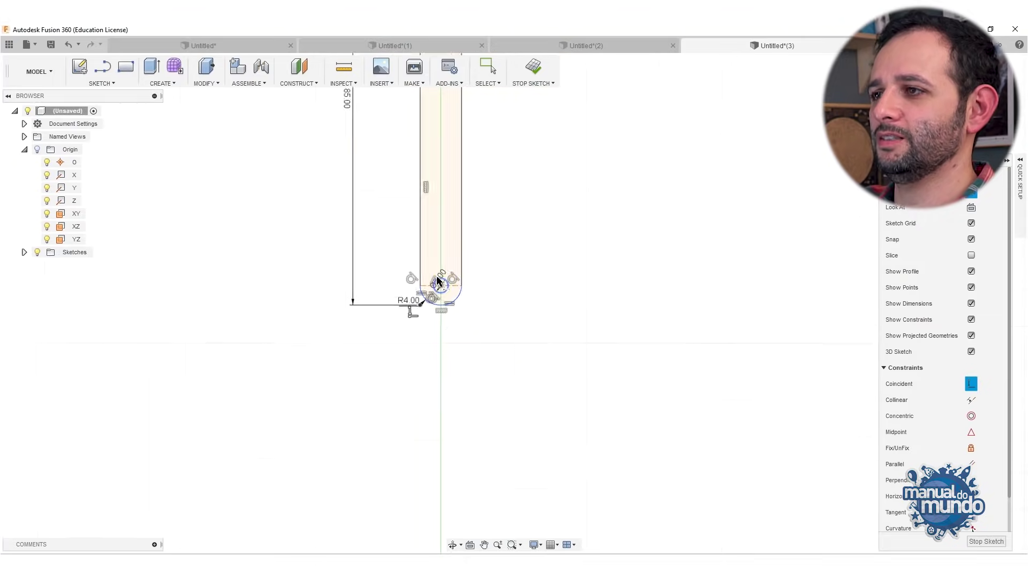
{"action": "middle_click_drag", "start_coordinate": [413, 305], "coordinate": [422, 342]}
{"action": "scroll", "coordinate": [422, 342], "scroll_direction": "up", "scroll_amount": 8}
{"action": "middle_click_drag", "start_coordinate": [434, 248], "coordinate": [441, 432]}
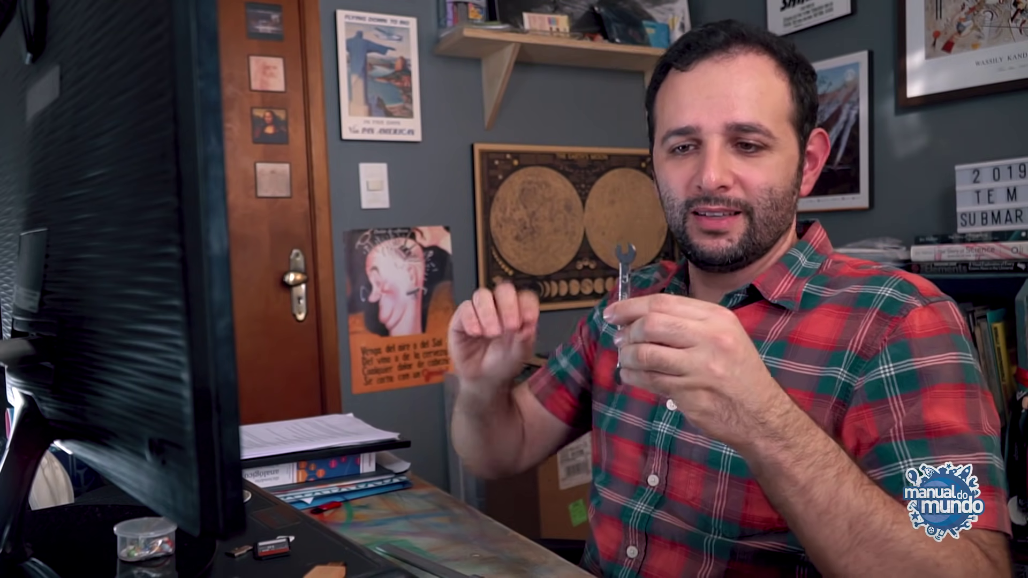
{"action": "left_click", "coordinate": [102, 83]}
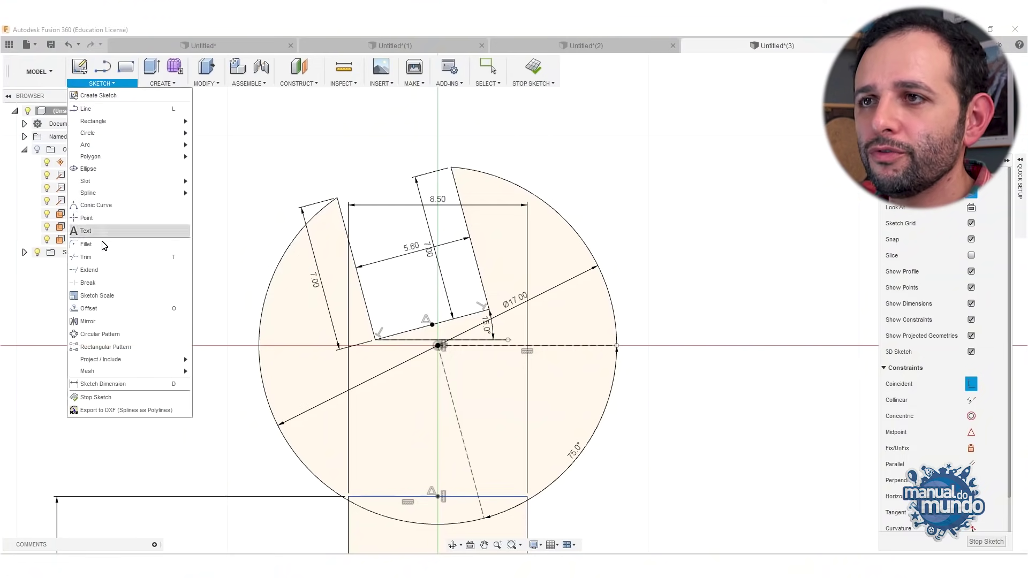
{"action": "left_click", "coordinate": [86, 244]}
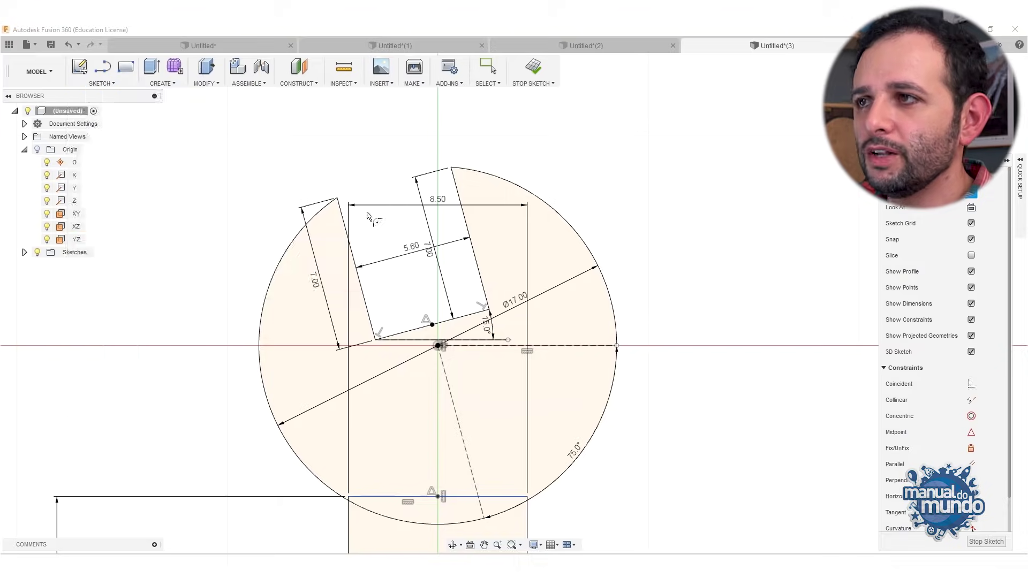
{"action": "left_click", "coordinate": [337, 199]}
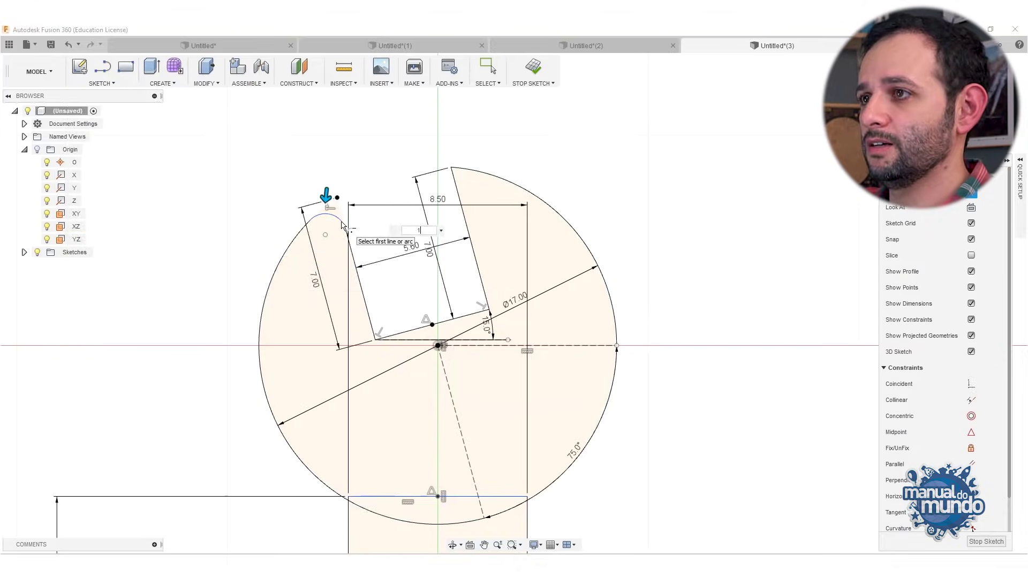
{"action": "key", "text": "Return"}
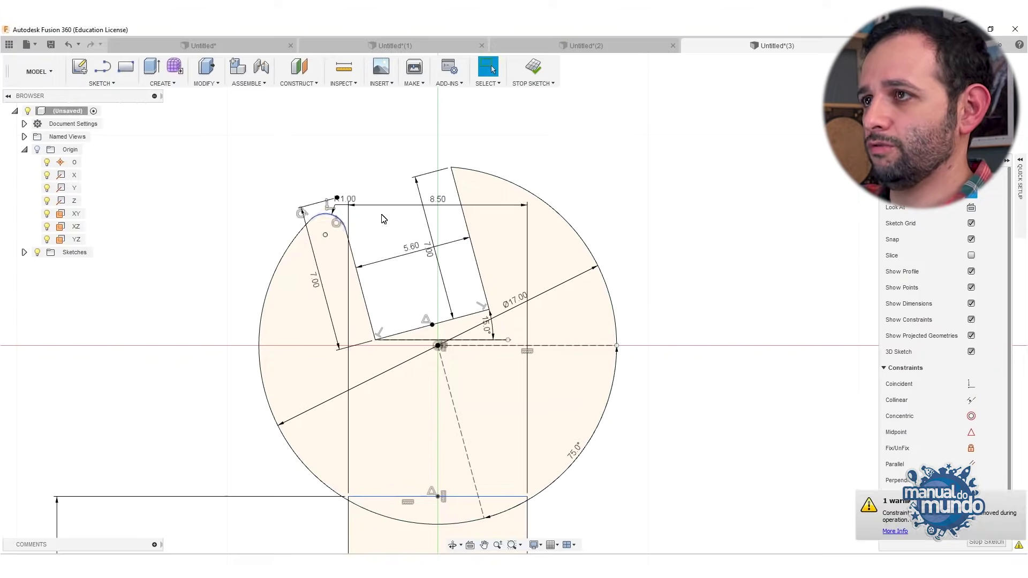
Step: Fillet the slot's upper-right corner at the circle with a 1 mm radius
{"action": "left_click", "coordinate": [109, 84]}
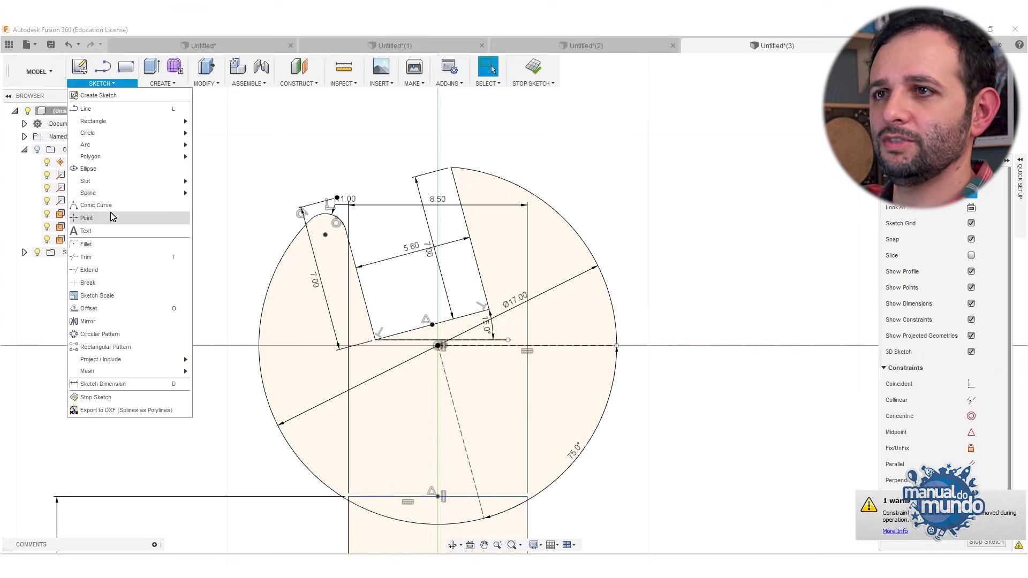
{"action": "left_click", "coordinate": [118, 246]}
{"action": "left_click", "coordinate": [449, 171]}
{"action": "key", "text": "Return"}
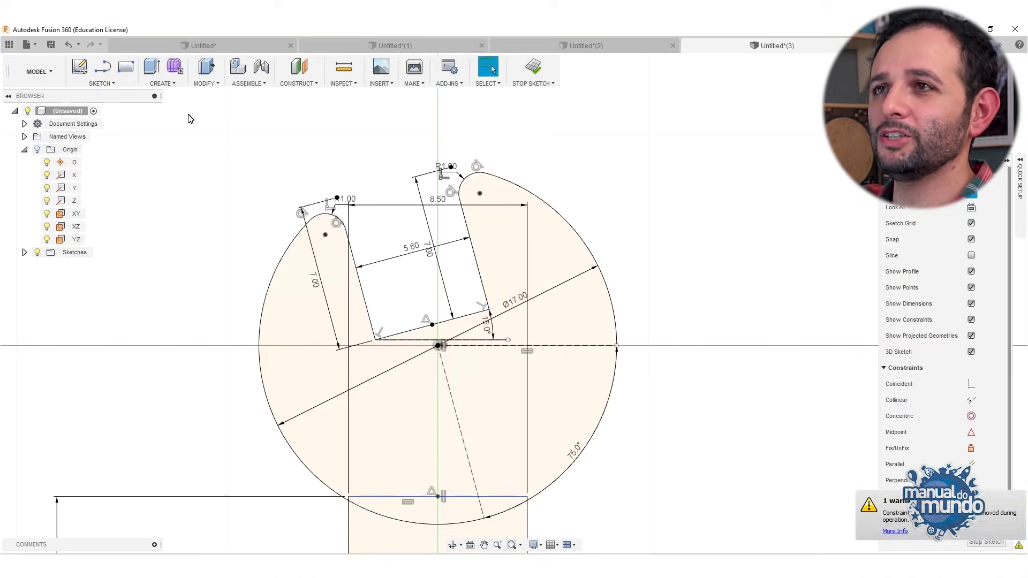
Step: Fillet both inner corners at the base of the wrench's slot with a 1 mm radius
{"action": "left_click", "coordinate": [110, 81]}
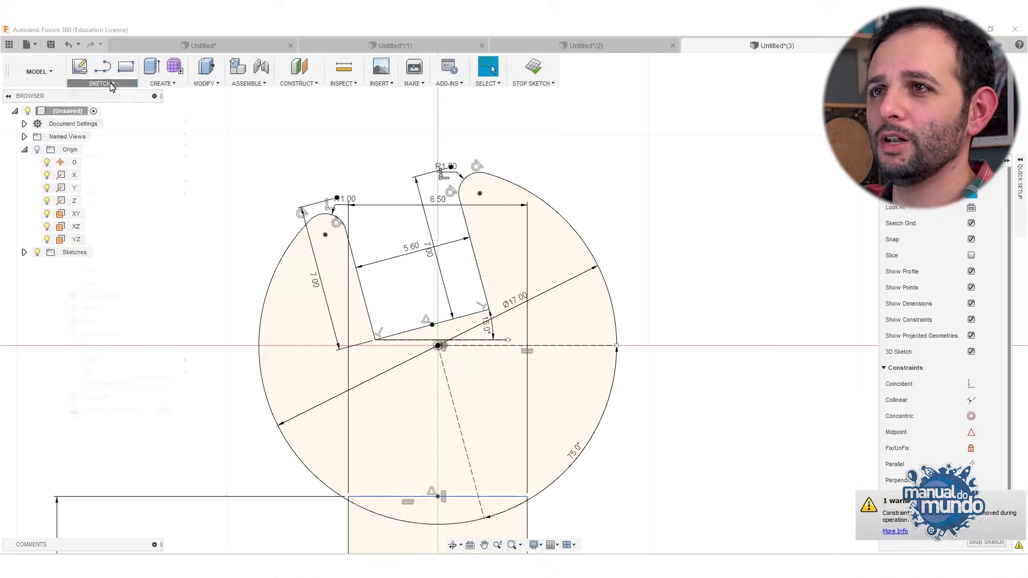
{"action": "left_click", "coordinate": [119, 244]}
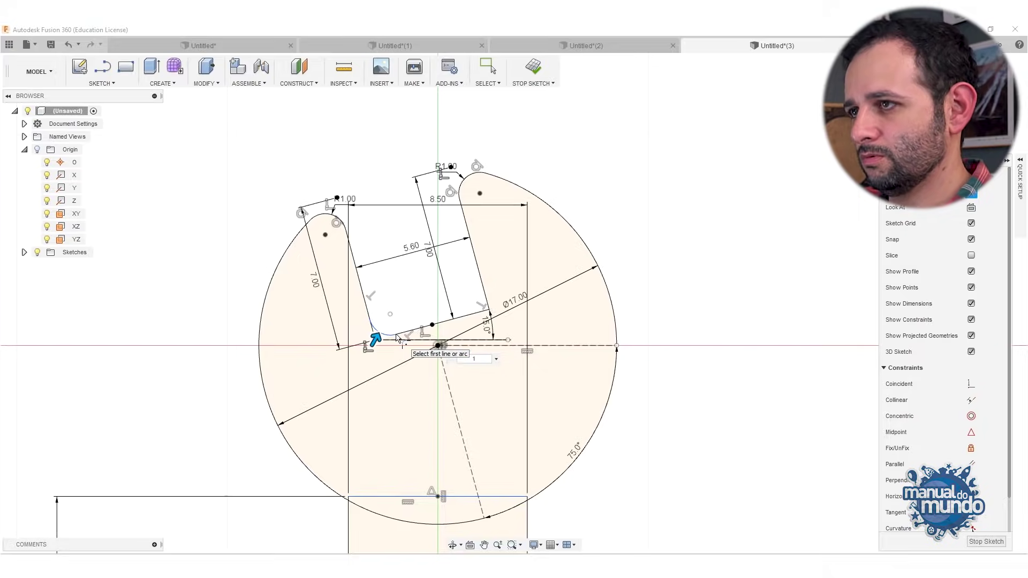
{"action": "key", "text": "Return"}
{"action": "key", "text": "Return"}
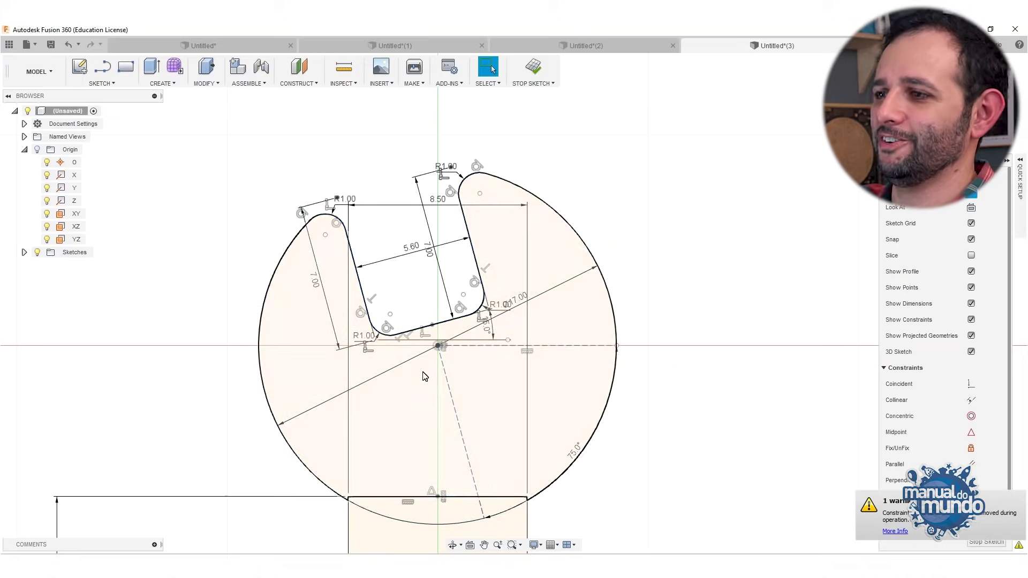
Step: Trim the horizontal line, circle arc and vertical line segments where the handle overlaps the head, leaving one continuous outline
{"action": "scroll", "coordinate": [410, 452], "scroll_direction": "down", "scroll_amount": 2}
{"action": "scroll", "coordinate": [402, 455], "scroll_direction": "up", "scroll_amount": 1}
{"action": "mouse_move", "coordinate": [401, 455]}
{"action": "middle_mouse_down"}
{"action": "mouse_move", "coordinate": [398, 372]}
{"action": "mouse_move", "coordinate": [410, 313]}
{"action": "middle_mouse_up"}
{"action": "key", "text": "Escape"}
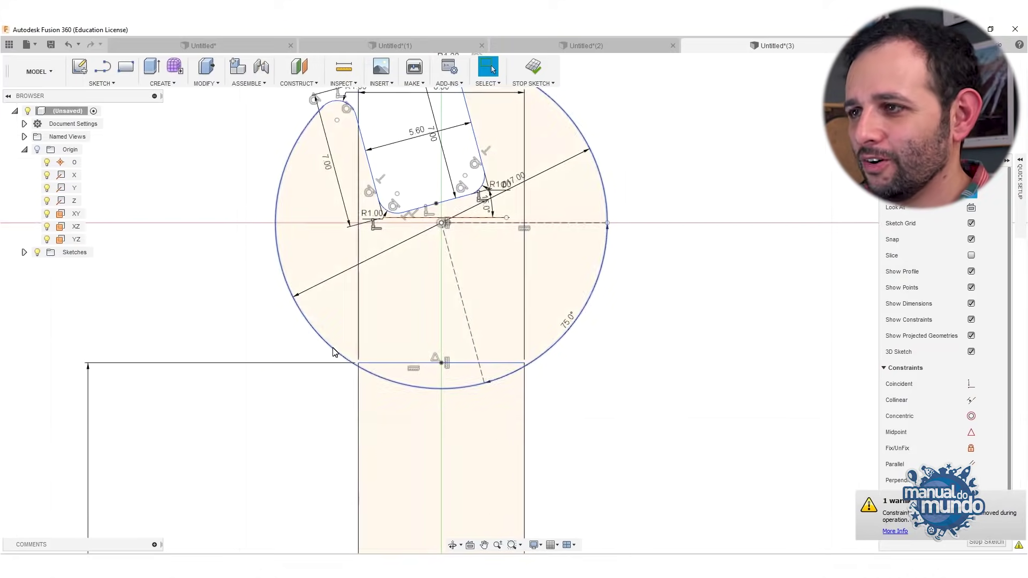
{"action": "left_click", "coordinate": [422, 365]}
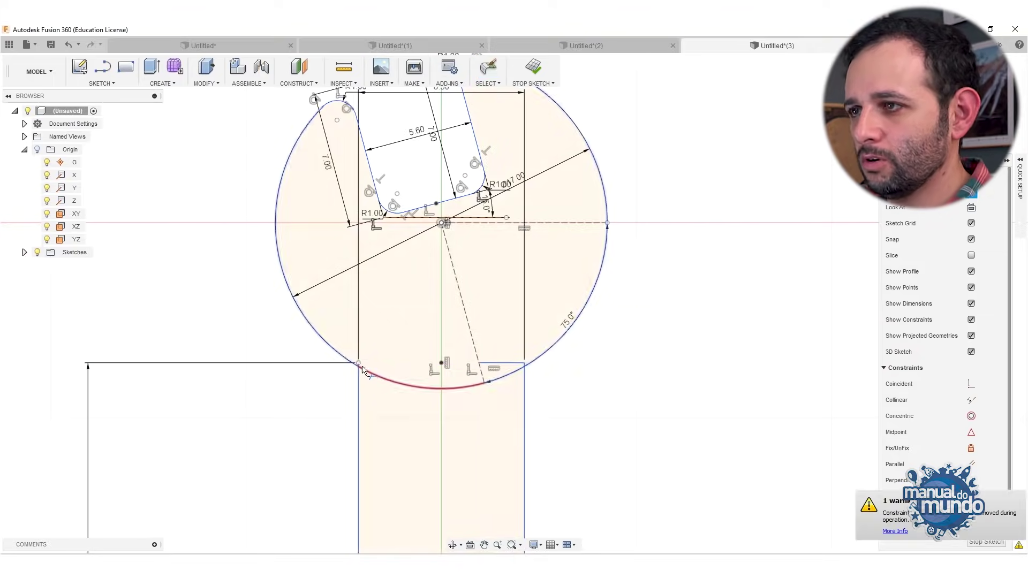
Step: Fillet both junctions between the round head and the handle's sides with a 4 mm radius
{"action": "left_click", "coordinate": [113, 87]}
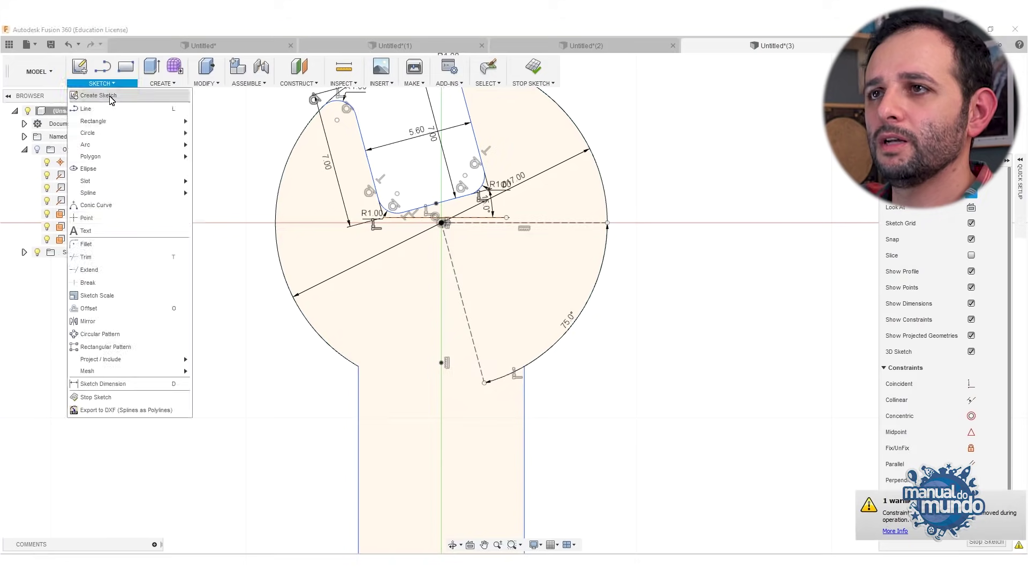
{"action": "left_click", "coordinate": [113, 243]}
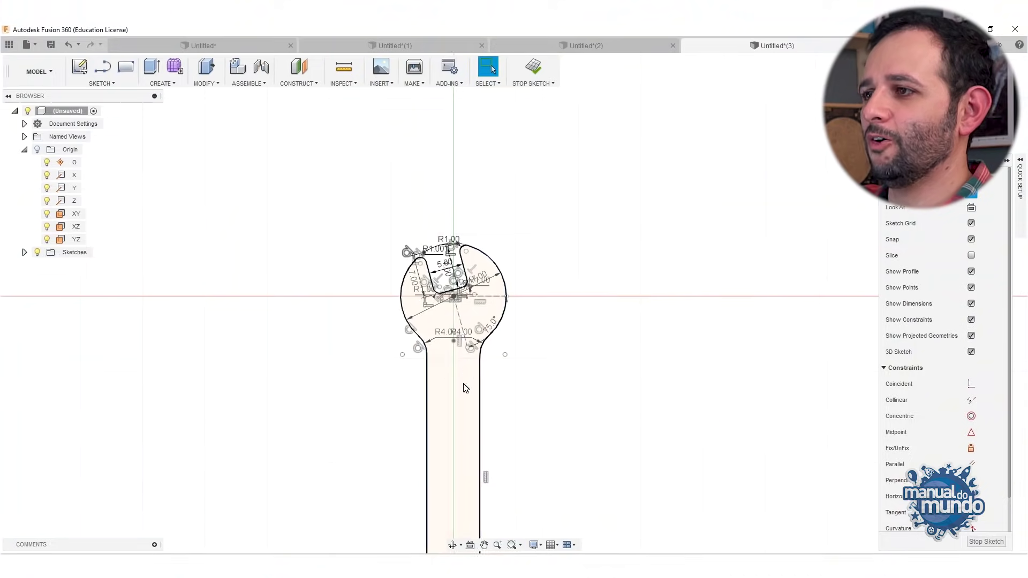
{"action": "mouse_move", "coordinate": [466, 386]}
{"action": "left_mouse_down"}
{"action": "mouse_move", "coordinate": [471, 156]}
{"action": "mouse_move", "coordinate": [464, 196]}
{"action": "mouse_move", "coordinate": [375, 335]}
{"action": "left_mouse_up"}
{"action": "key", "text": "Escape"}
Step: Finish the sketch and extrude the wrench profile 2.3 mm as a new body
{"action": "scroll", "coordinate": [378, 320], "scroll_direction": "down", "scroll_amount": 2}
{"action": "left_click_drag", "start_coordinate": [399, 246], "coordinate": [405, 326]}
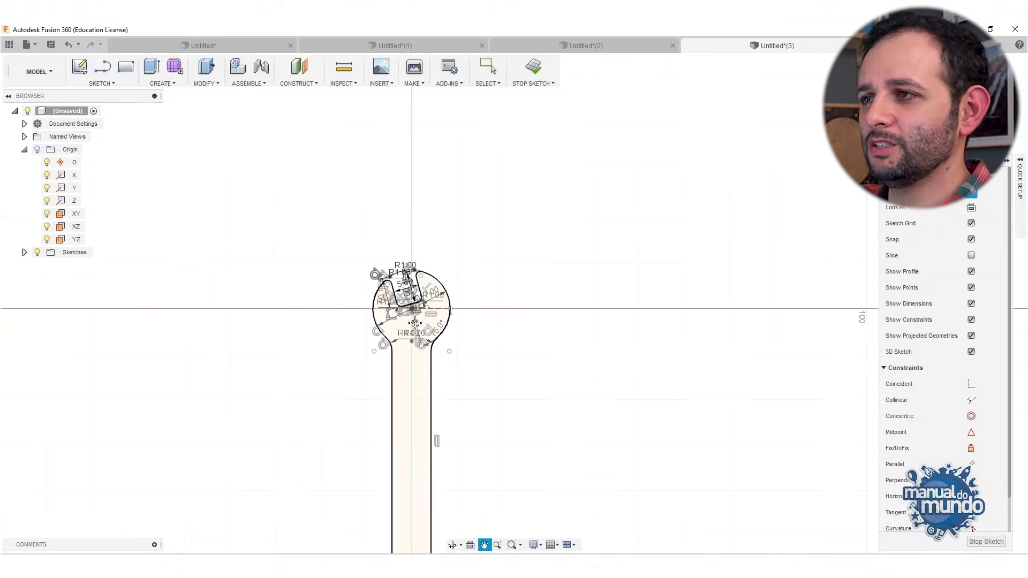
{"action": "key", "text": "Escape"}
{"action": "scroll", "coordinate": [391, 343], "scroll_direction": "up", "scroll_amount": 5}
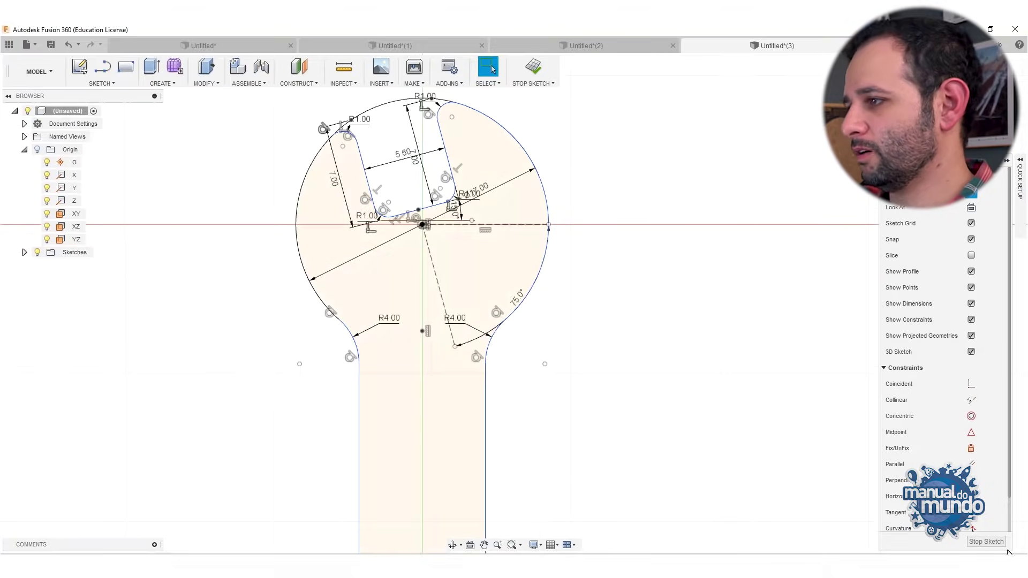
{"action": "left_click", "coordinate": [987, 542]}
{"action": "left_click", "coordinate": [317, 233]}
{"action": "left_click", "coordinate": [317, 234]}
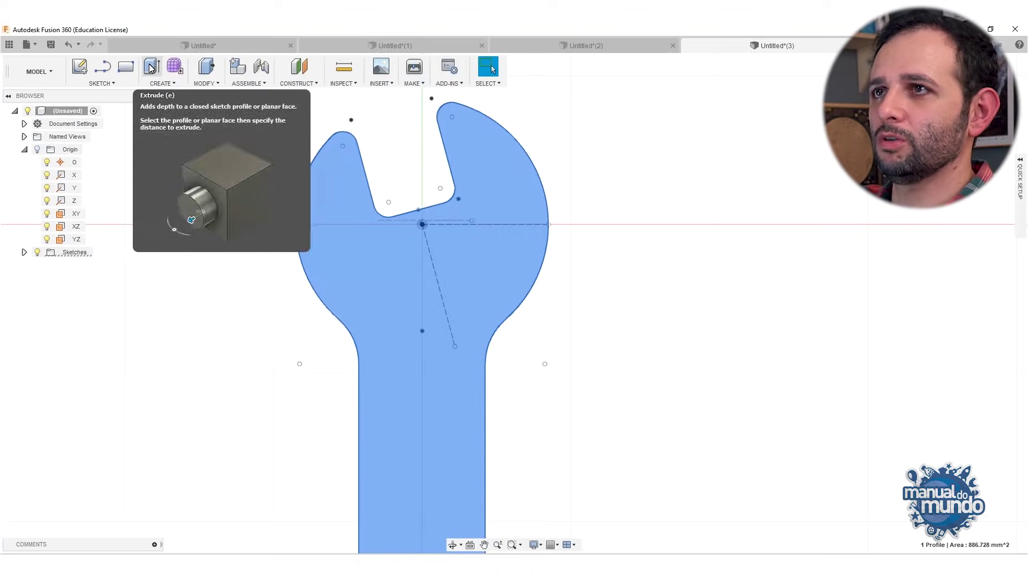
{"action": "left_click", "coordinate": [151, 68]}
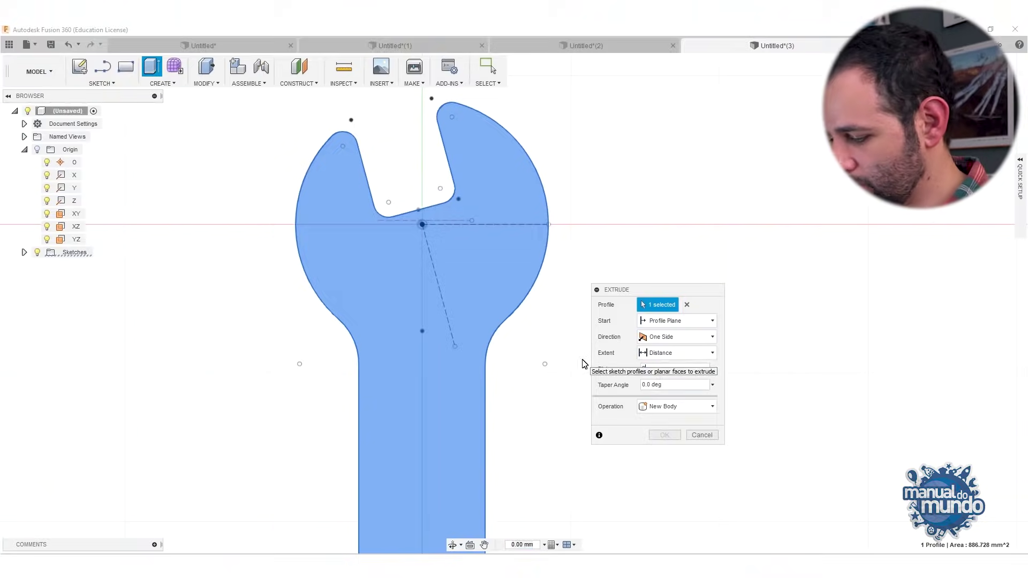
{"action": "type", "text": "2"}
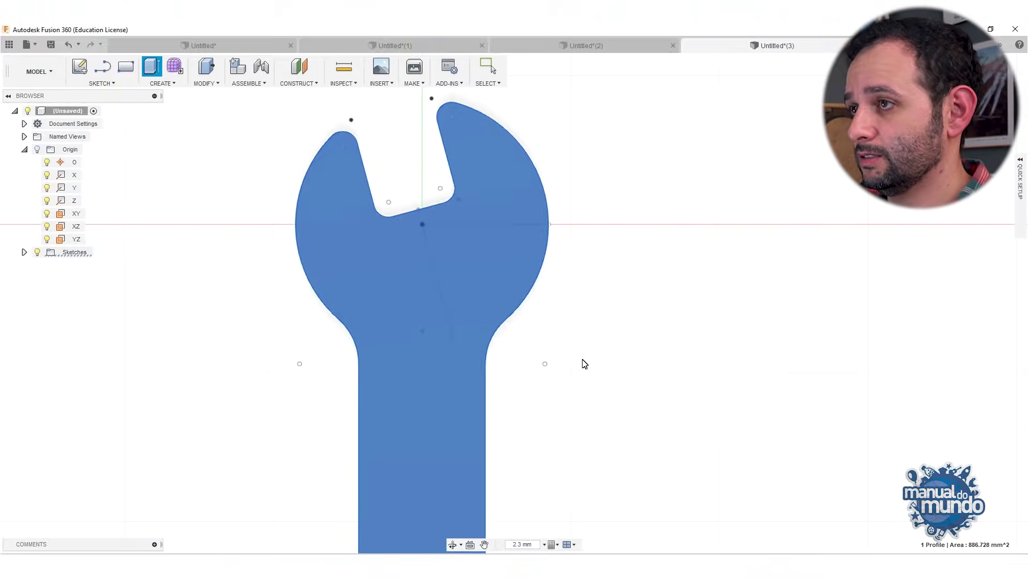
{"action": "key", "text": "Return"}
Step: Export the wrench body for 3D printing as Chave-de-boca-5-5-mm.stl with High refinement, without sending it to a print utility
{"action": "scroll", "coordinate": [445, 347], "scroll_direction": "up", "scroll_amount": 3}
{"action": "middle_click_drag", "start_coordinate": [445, 346], "coordinate": [409, 443], "text": "shift"}
{"action": "scroll", "coordinate": [280, 371], "scroll_direction": "down", "scroll_amount": 3}
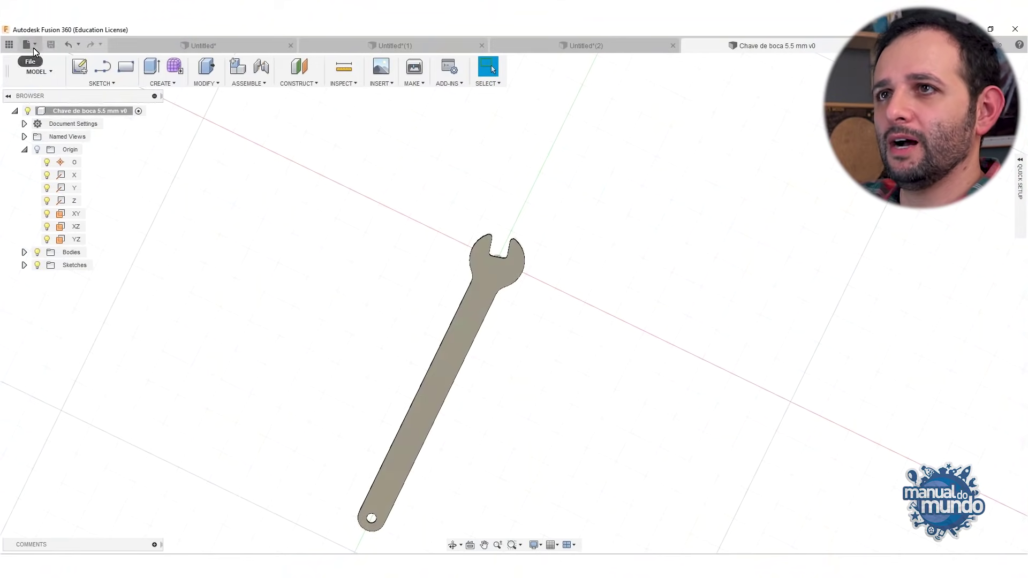
{"action": "left_click", "coordinate": [33, 48]}
{"action": "left_click", "coordinate": [57, 155]}
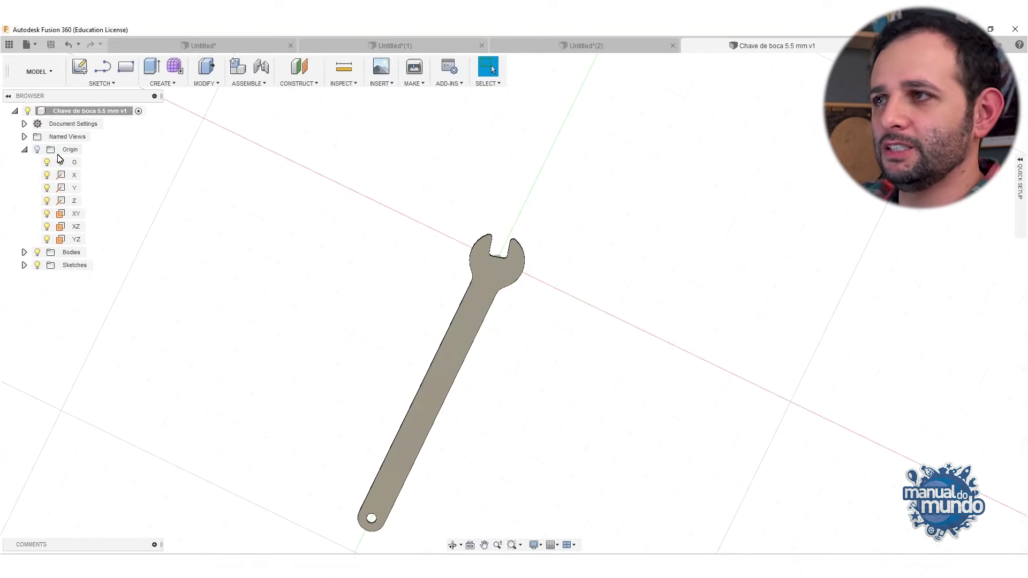
{"action": "left_click", "coordinate": [499, 290]}
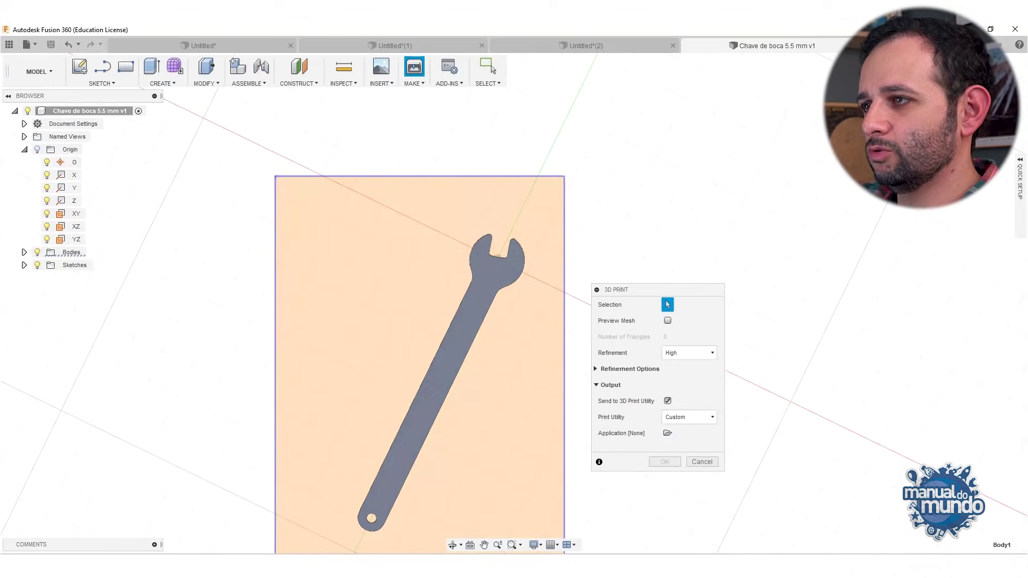
{"action": "middle_click_drag", "start_coordinate": [439, 407], "coordinate": [466, 401], "text": "shift"}
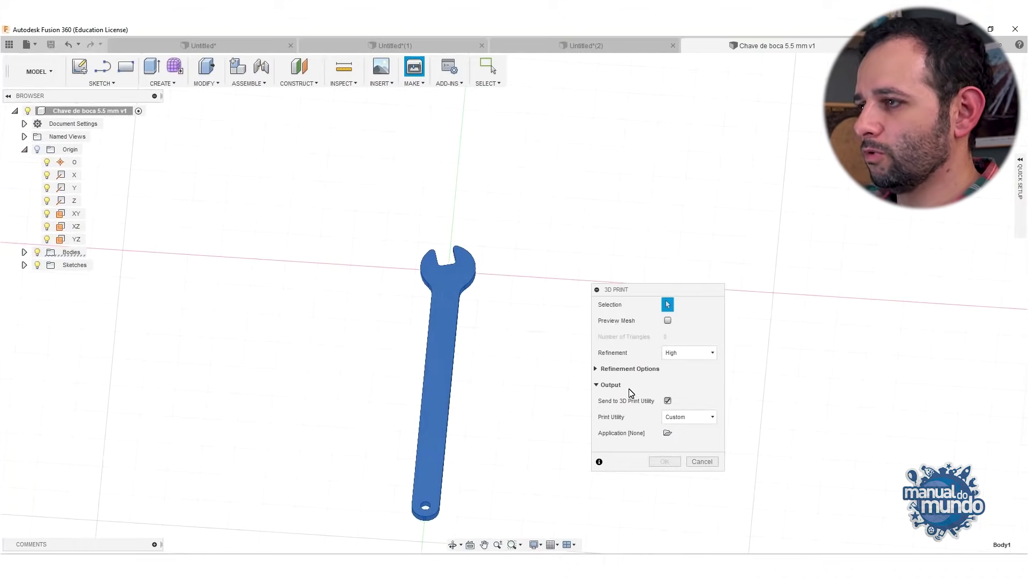
{"action": "left_click", "coordinate": [667, 401]}
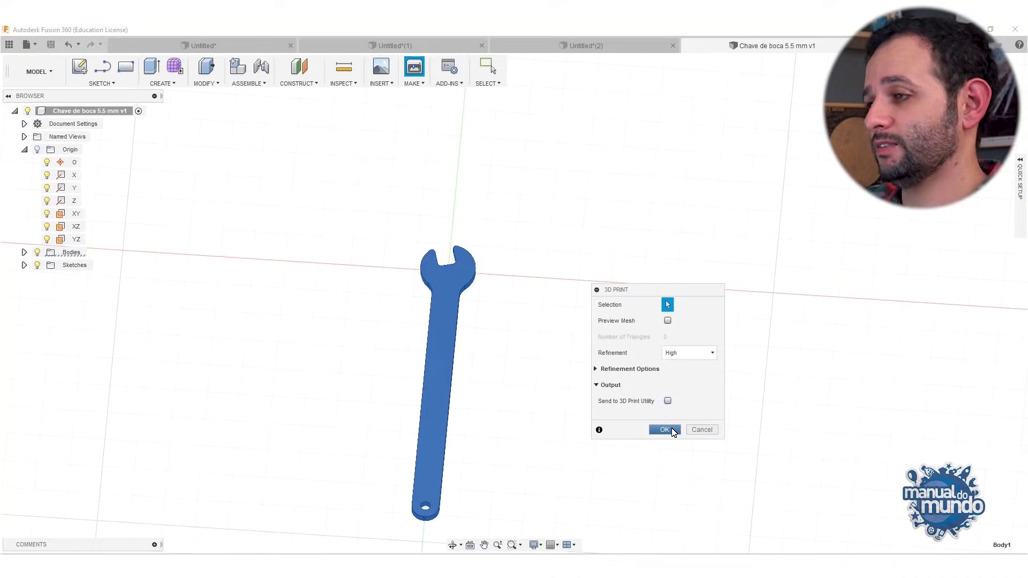
{"action": "left_click", "coordinate": [665, 430]}
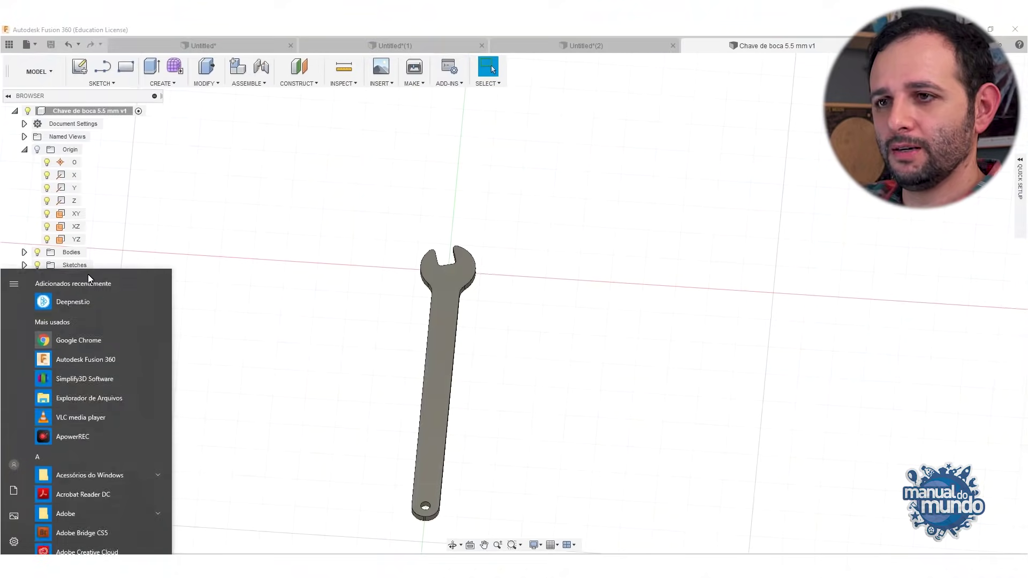
Step: Switch to Simplify3D and import Chave-de-boca-5-5-mm.stl from the Impressão 3D folder
{"action": "left_click", "coordinate": [133, 380]}
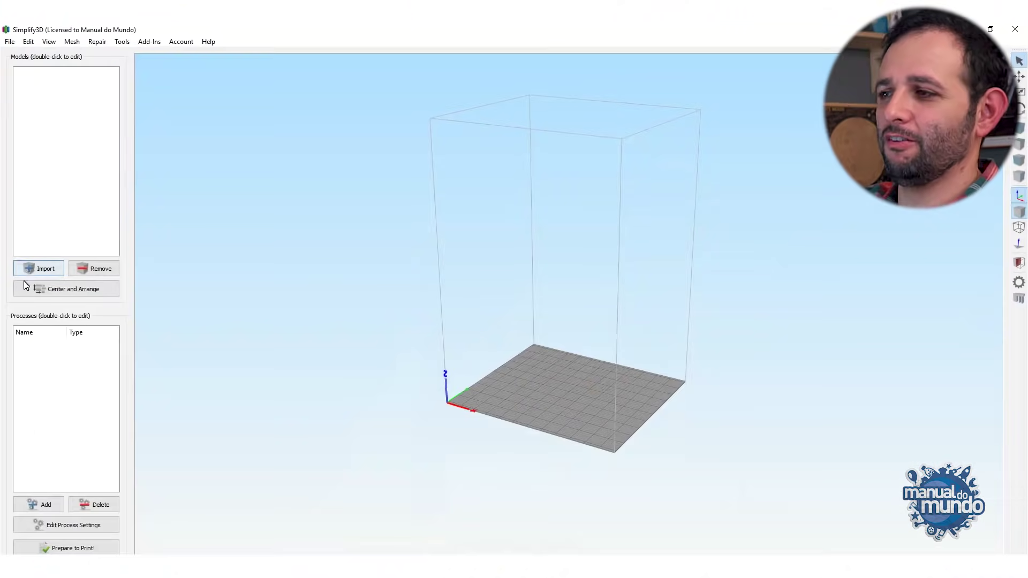
{"action": "left_click", "coordinate": [517, 155]}
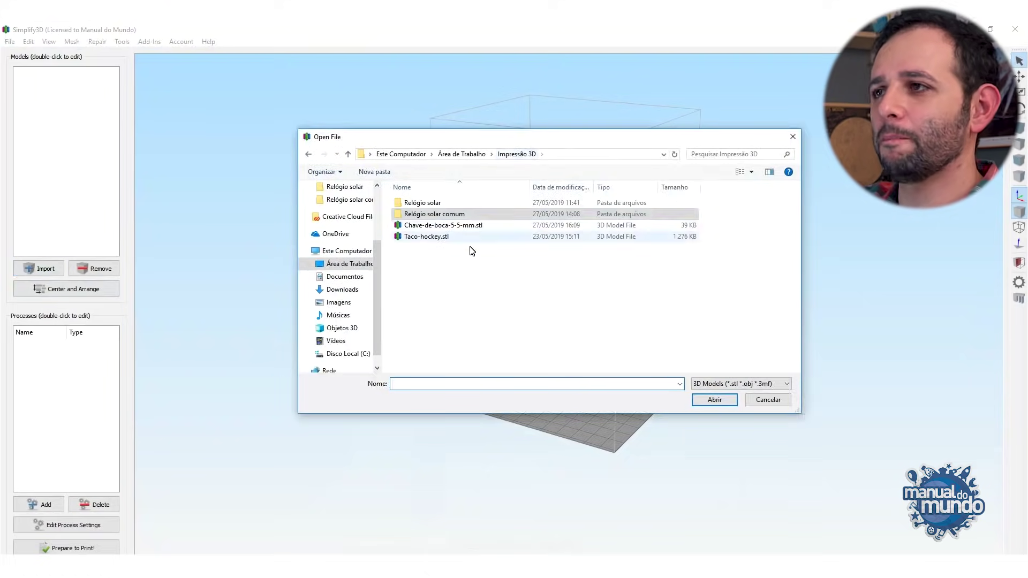
{"action": "double_click", "coordinate": [445, 227]}
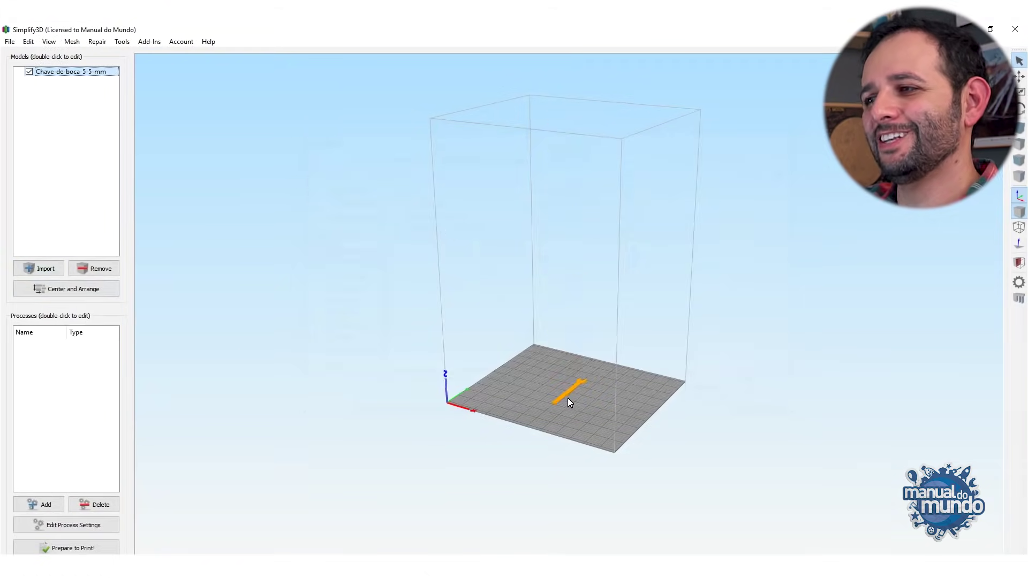
Step: Add a print process for the imported wrench model
{"action": "scroll", "coordinate": [568, 398], "scroll_direction": "up", "scroll_amount": 5}
{"action": "scroll", "coordinate": [542, 468], "scroll_direction": "down", "scroll_amount": 5}
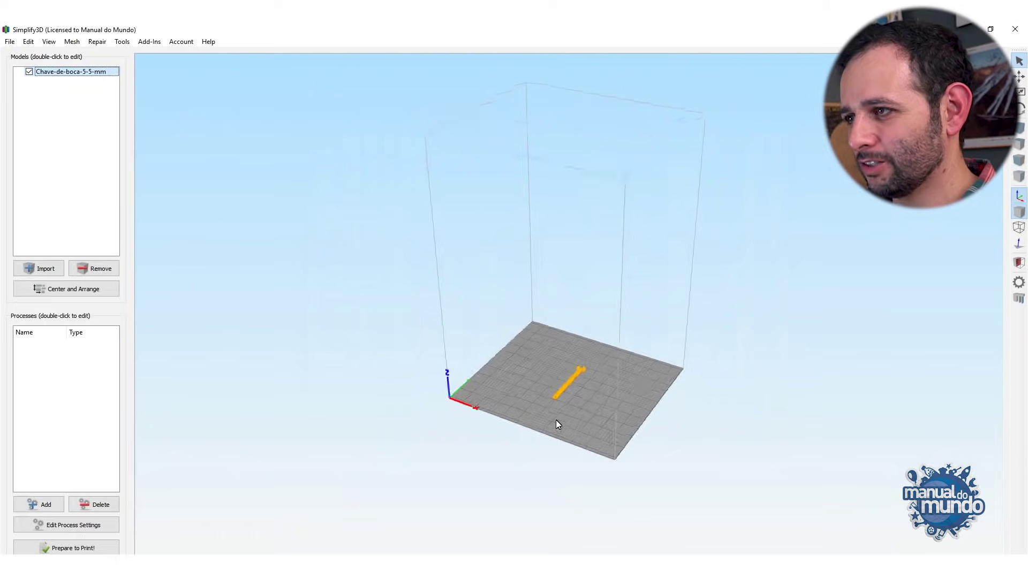
{"action": "left_click_drag", "start_coordinate": [556, 420], "coordinate": [580, 466]}
{"action": "scroll", "coordinate": [566, 321], "scroll_direction": "up", "scroll_amount": 5}
{"action": "mouse_move", "coordinate": [532, 325]}
{"action": "left_mouse_down"}
{"action": "mouse_move", "coordinate": [512, 363]}
{"action": "mouse_move", "coordinate": [401, 301]}
{"action": "mouse_move", "coordinate": [610, 344]}
{"action": "mouse_move", "coordinate": [673, 303]}
{"action": "mouse_move", "coordinate": [546, 326]}
{"action": "left_mouse_up"}
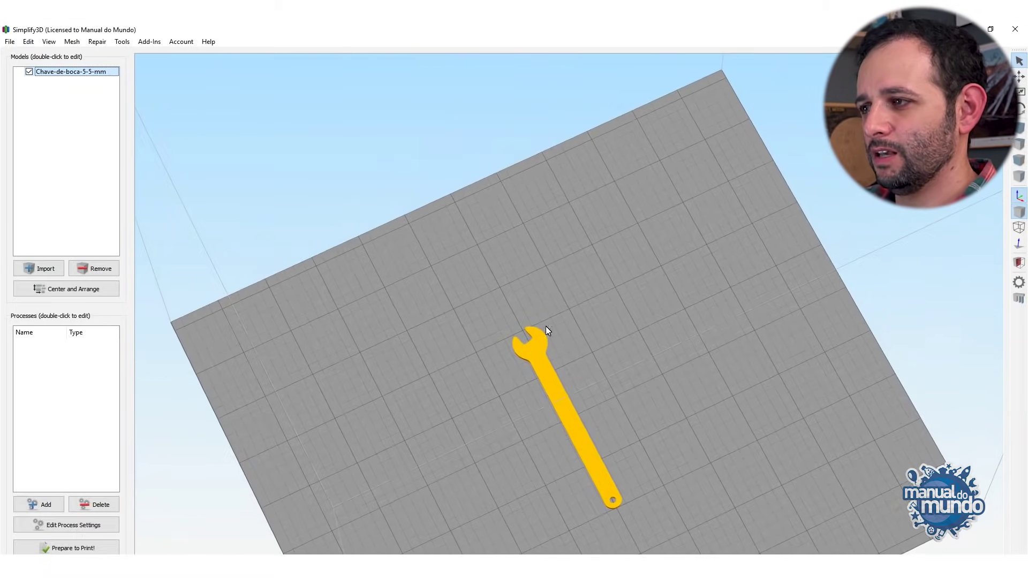
{"action": "left_click", "coordinate": [52, 505]}
{"action": "left_click", "coordinate": [304, 182]}
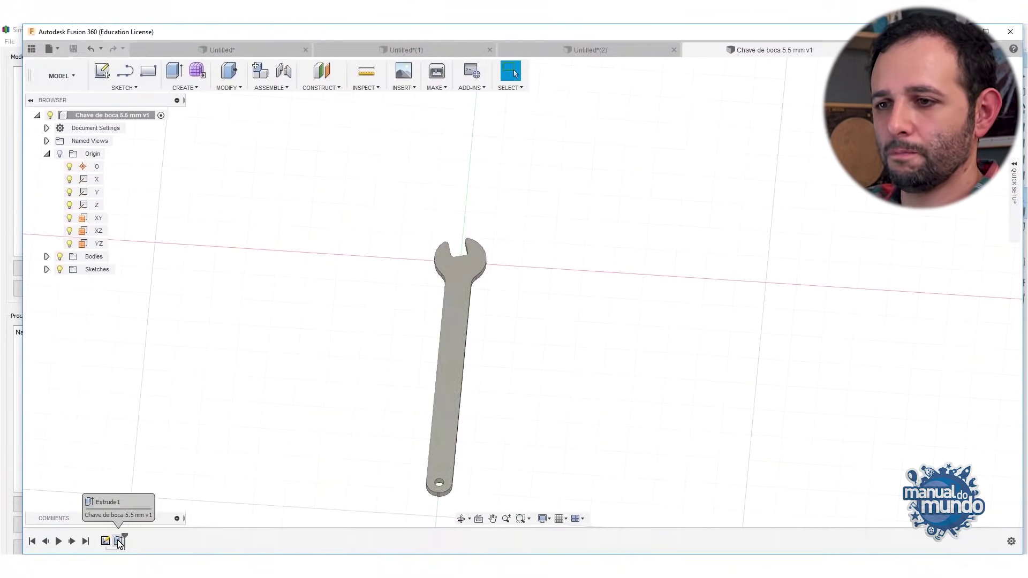
Step: Open the wrench's extrusion feature for editing
{"action": "right_click", "coordinate": [119, 542]}
{"action": "left_click", "coordinate": [147, 432]}
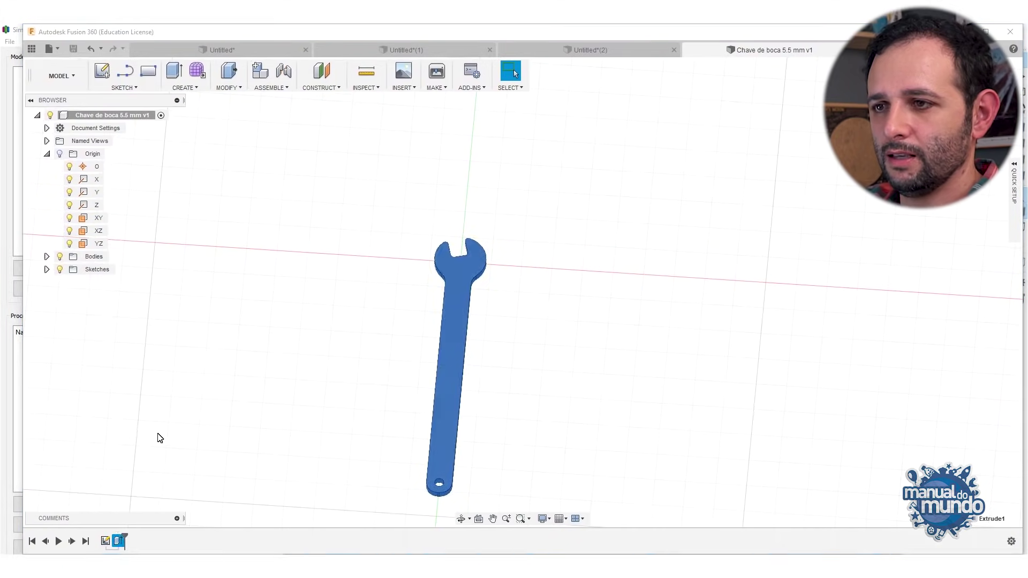